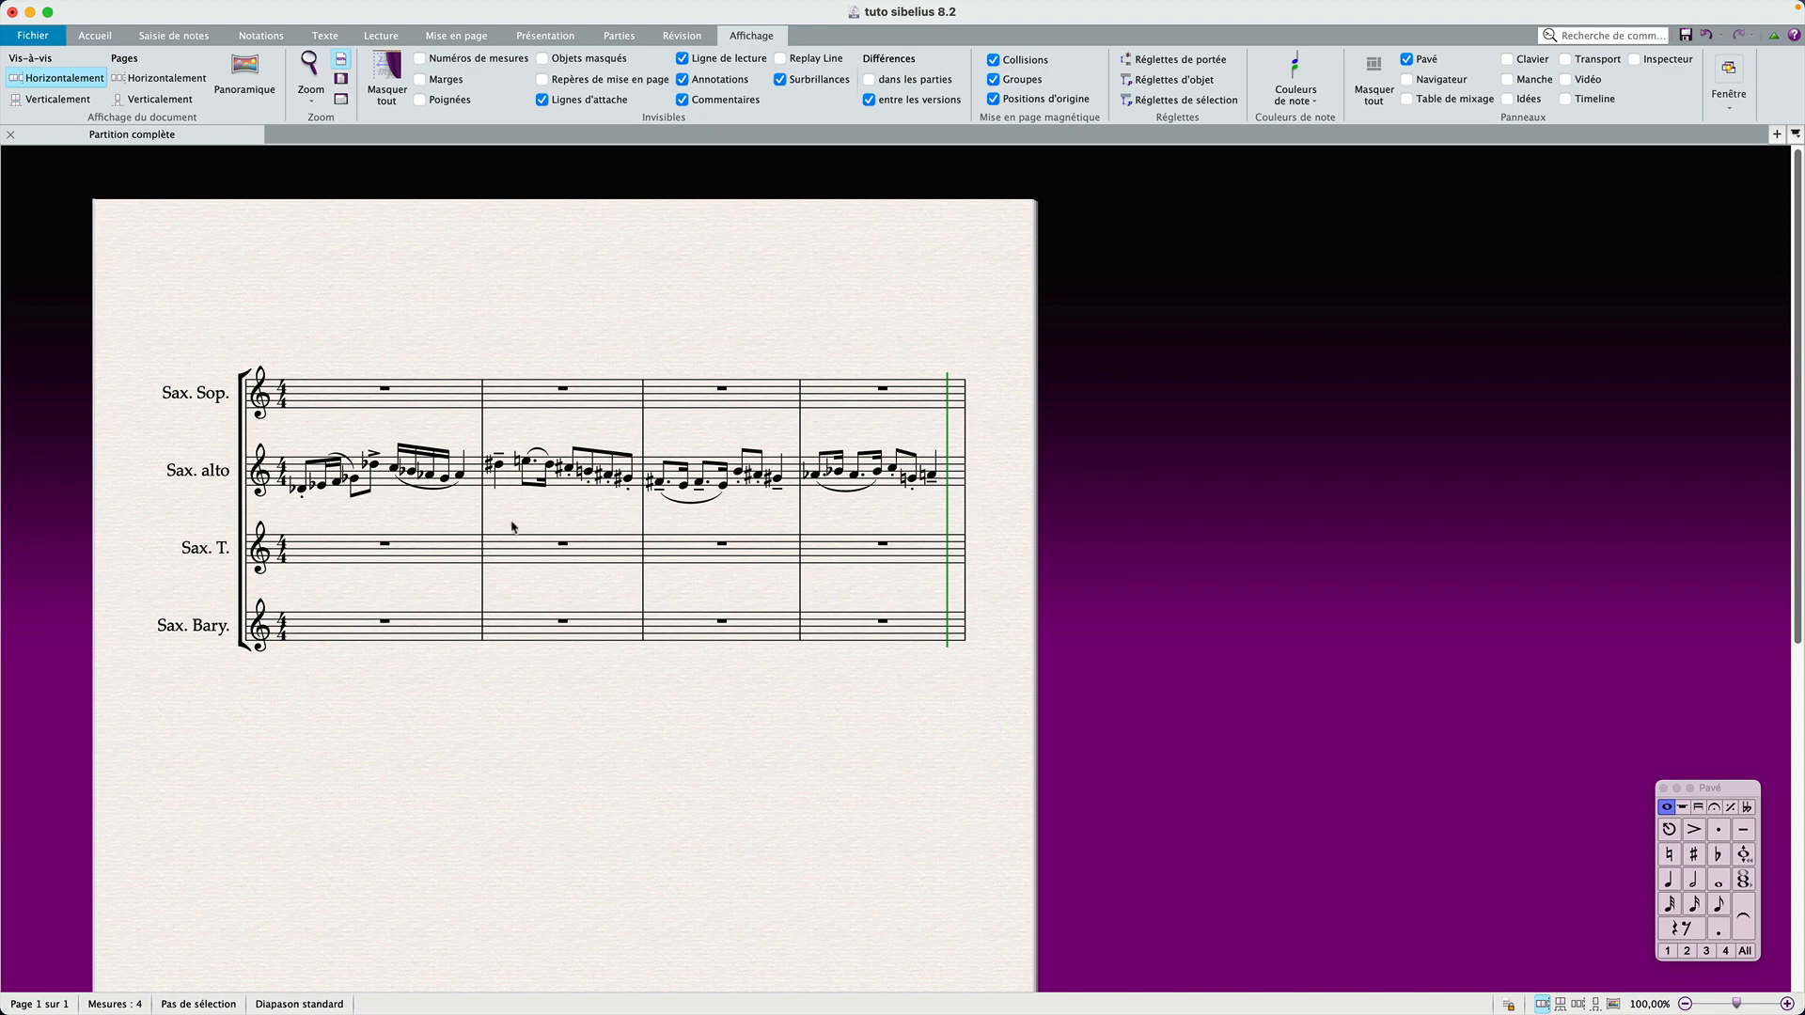
Step: Examine bars 2 and 3 of the alto saxophone staff in the full score, and clear the selection
click(506, 487)
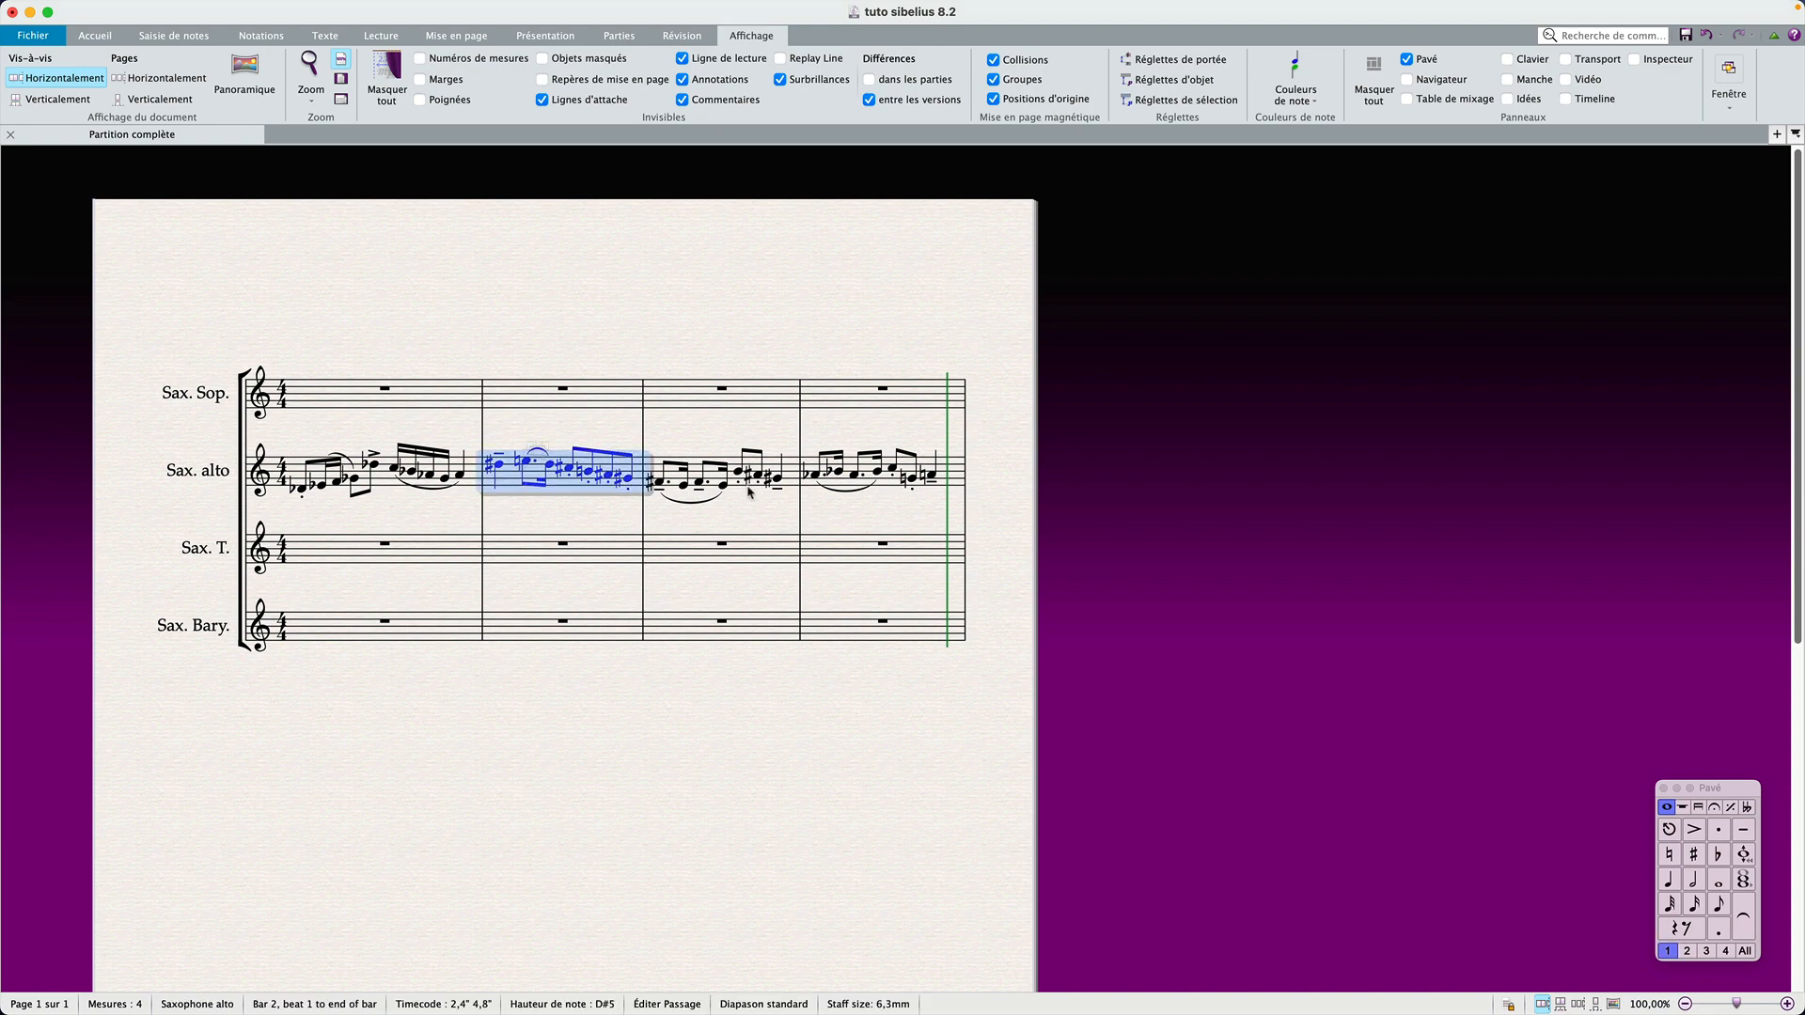
shift+click(789, 480)
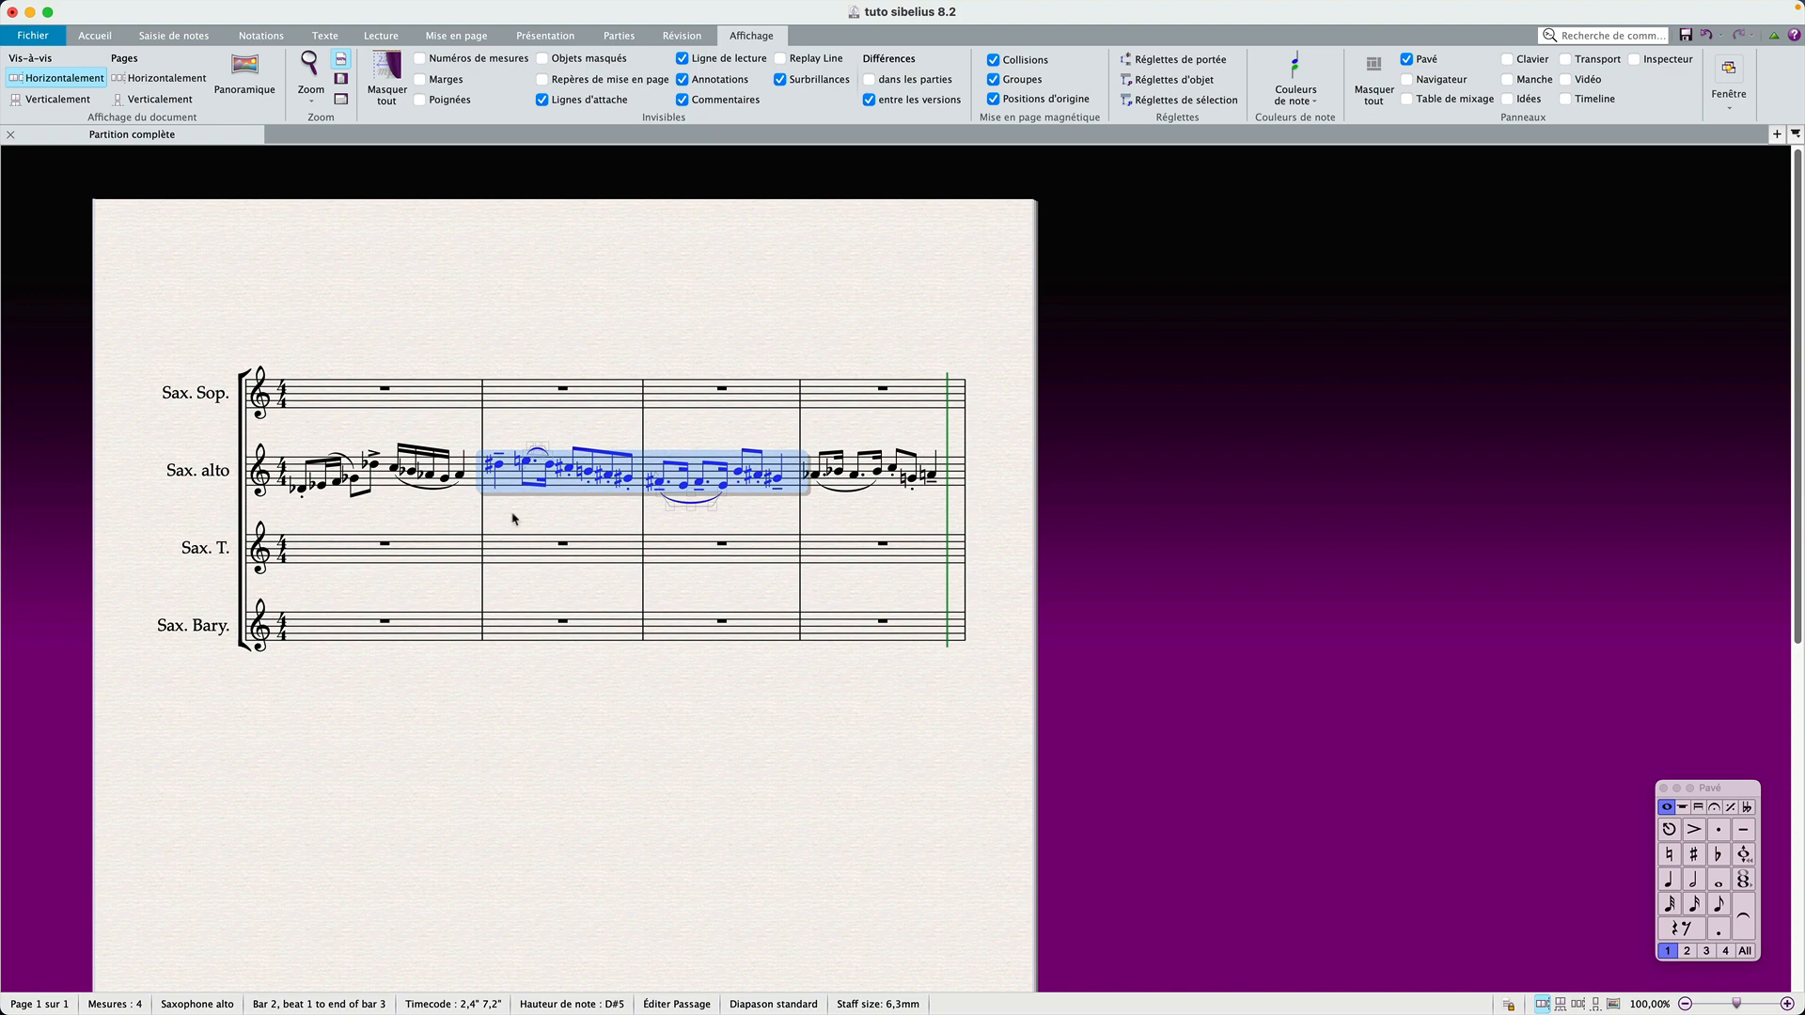
click(458, 517)
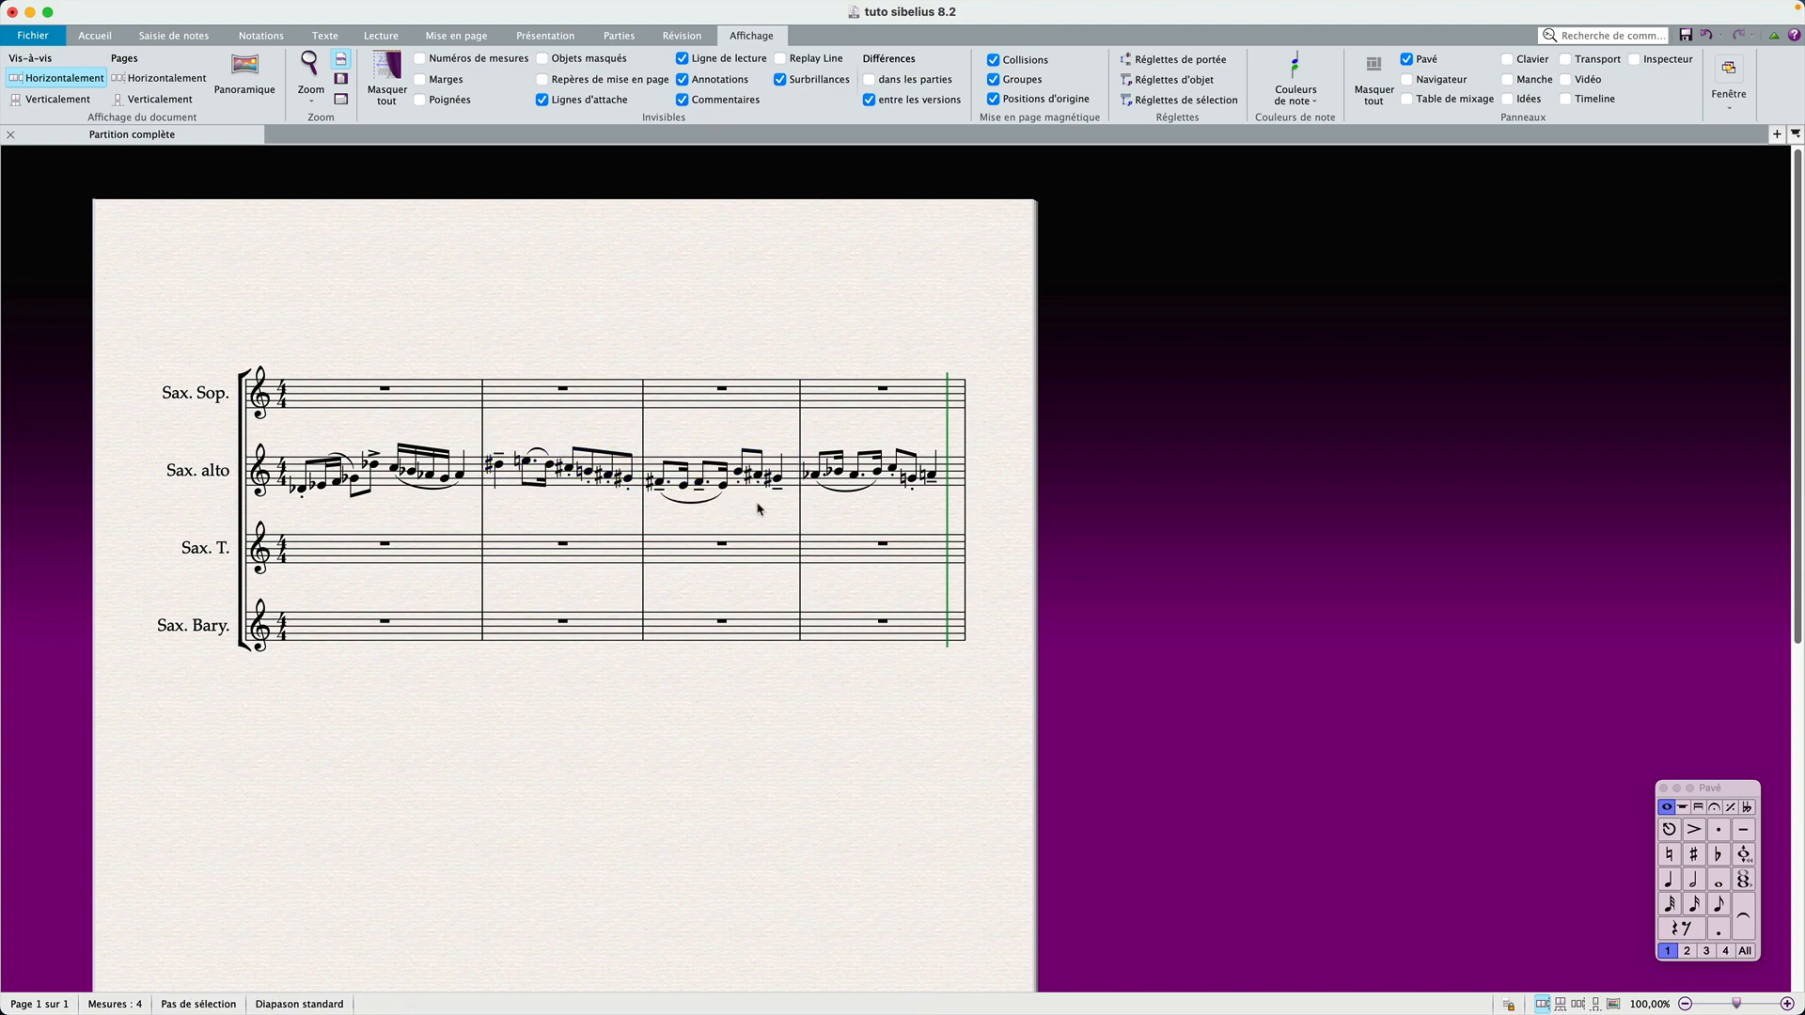
click(787, 478)
click(738, 407)
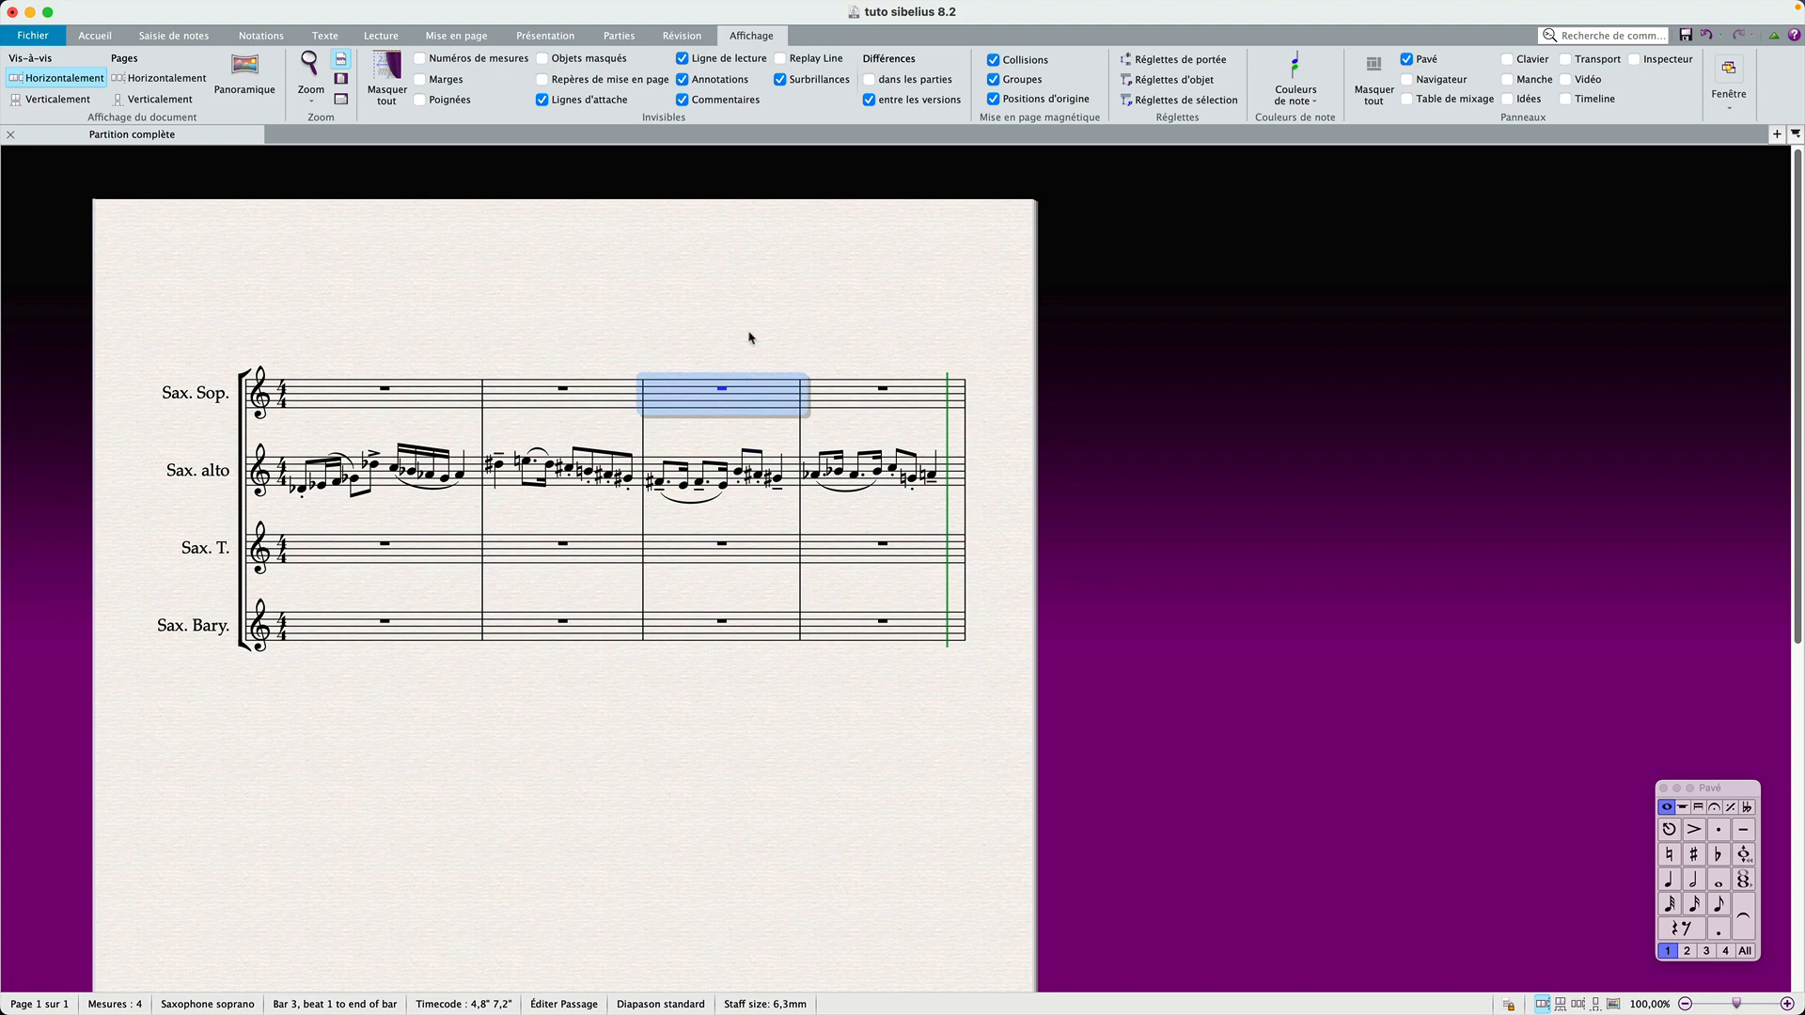
click(753, 338)
Step: Open the Saxophone alto part and respell the notes of bars 2 and 3 enharmonically
click(1776, 134)
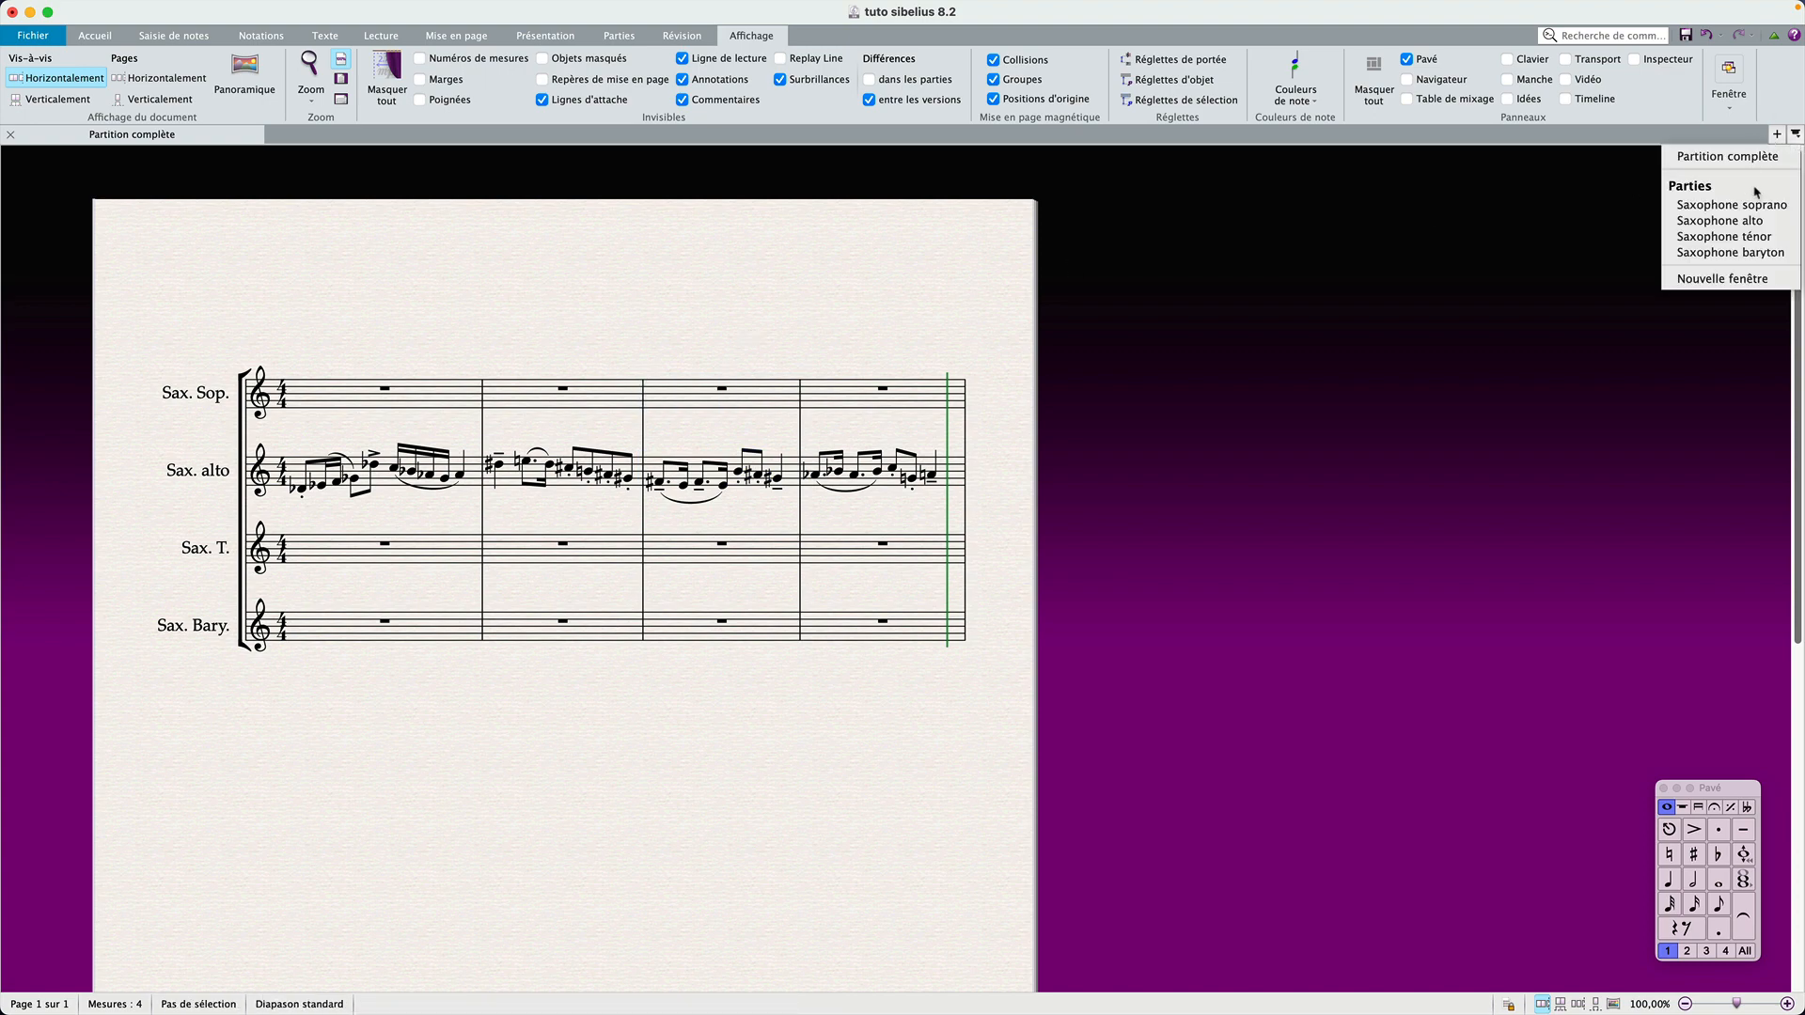
click(1765, 220)
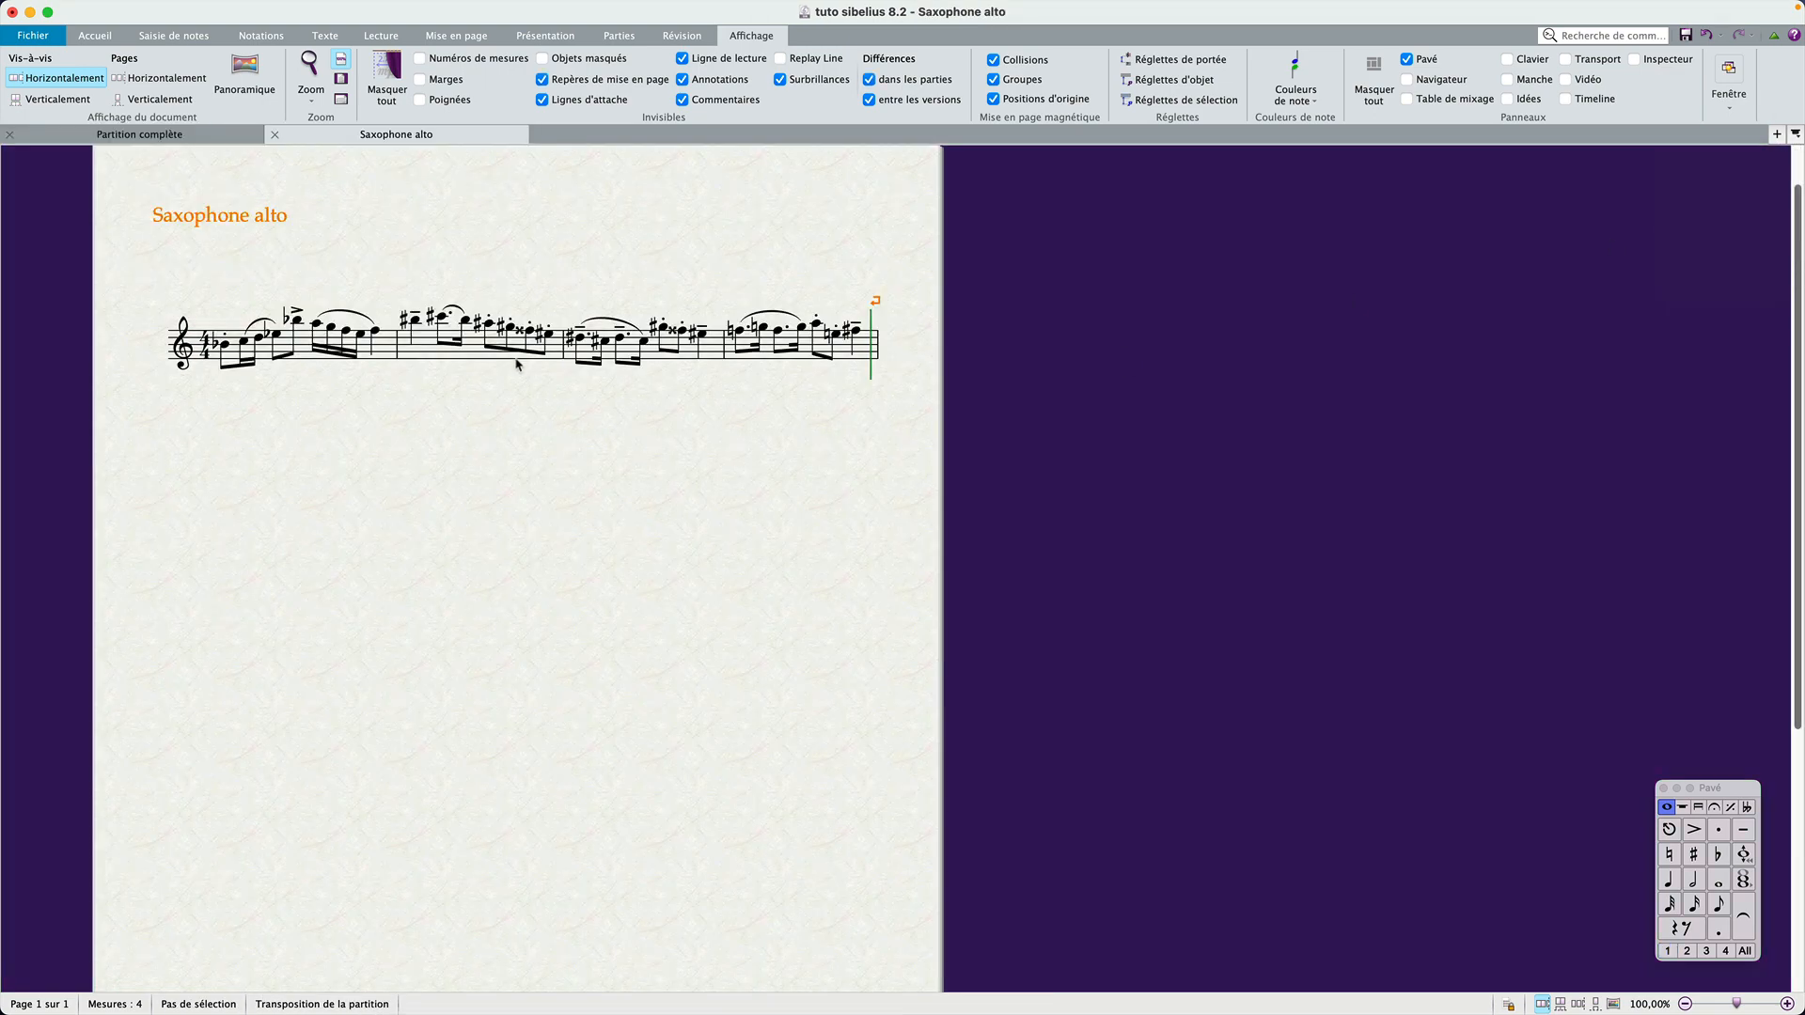
click(471, 362)
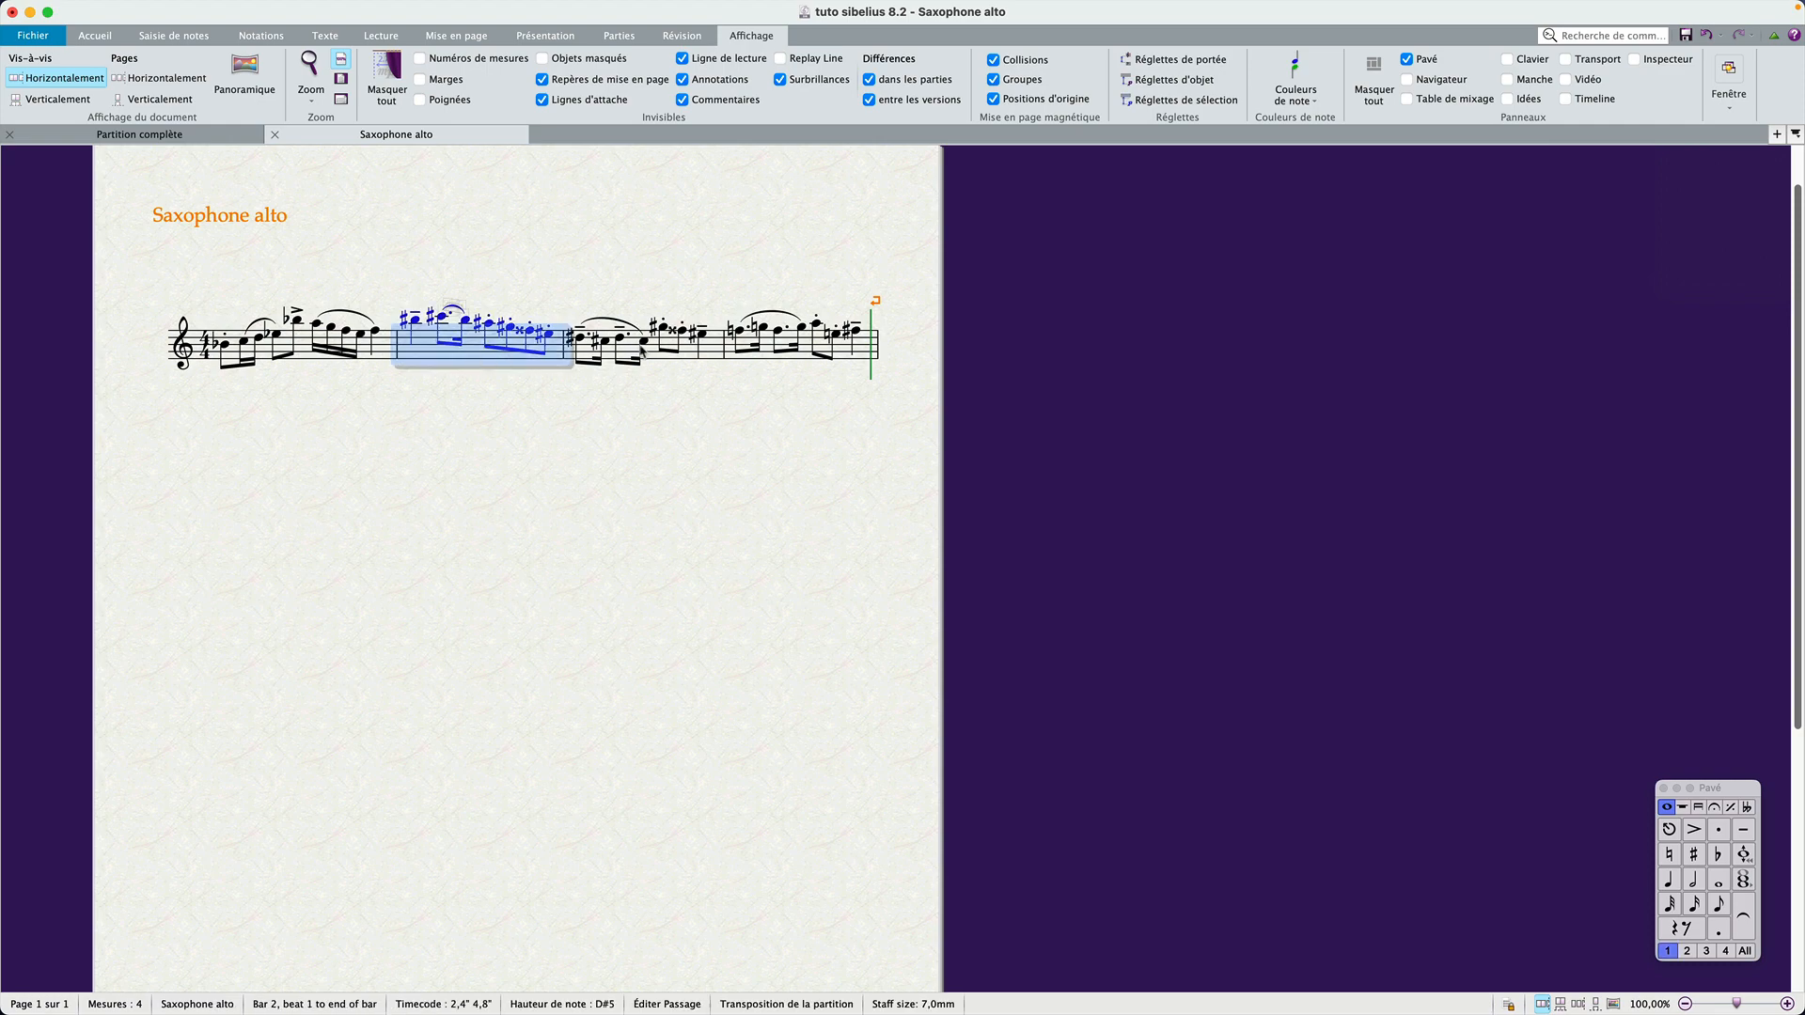
shift+click(710, 357)
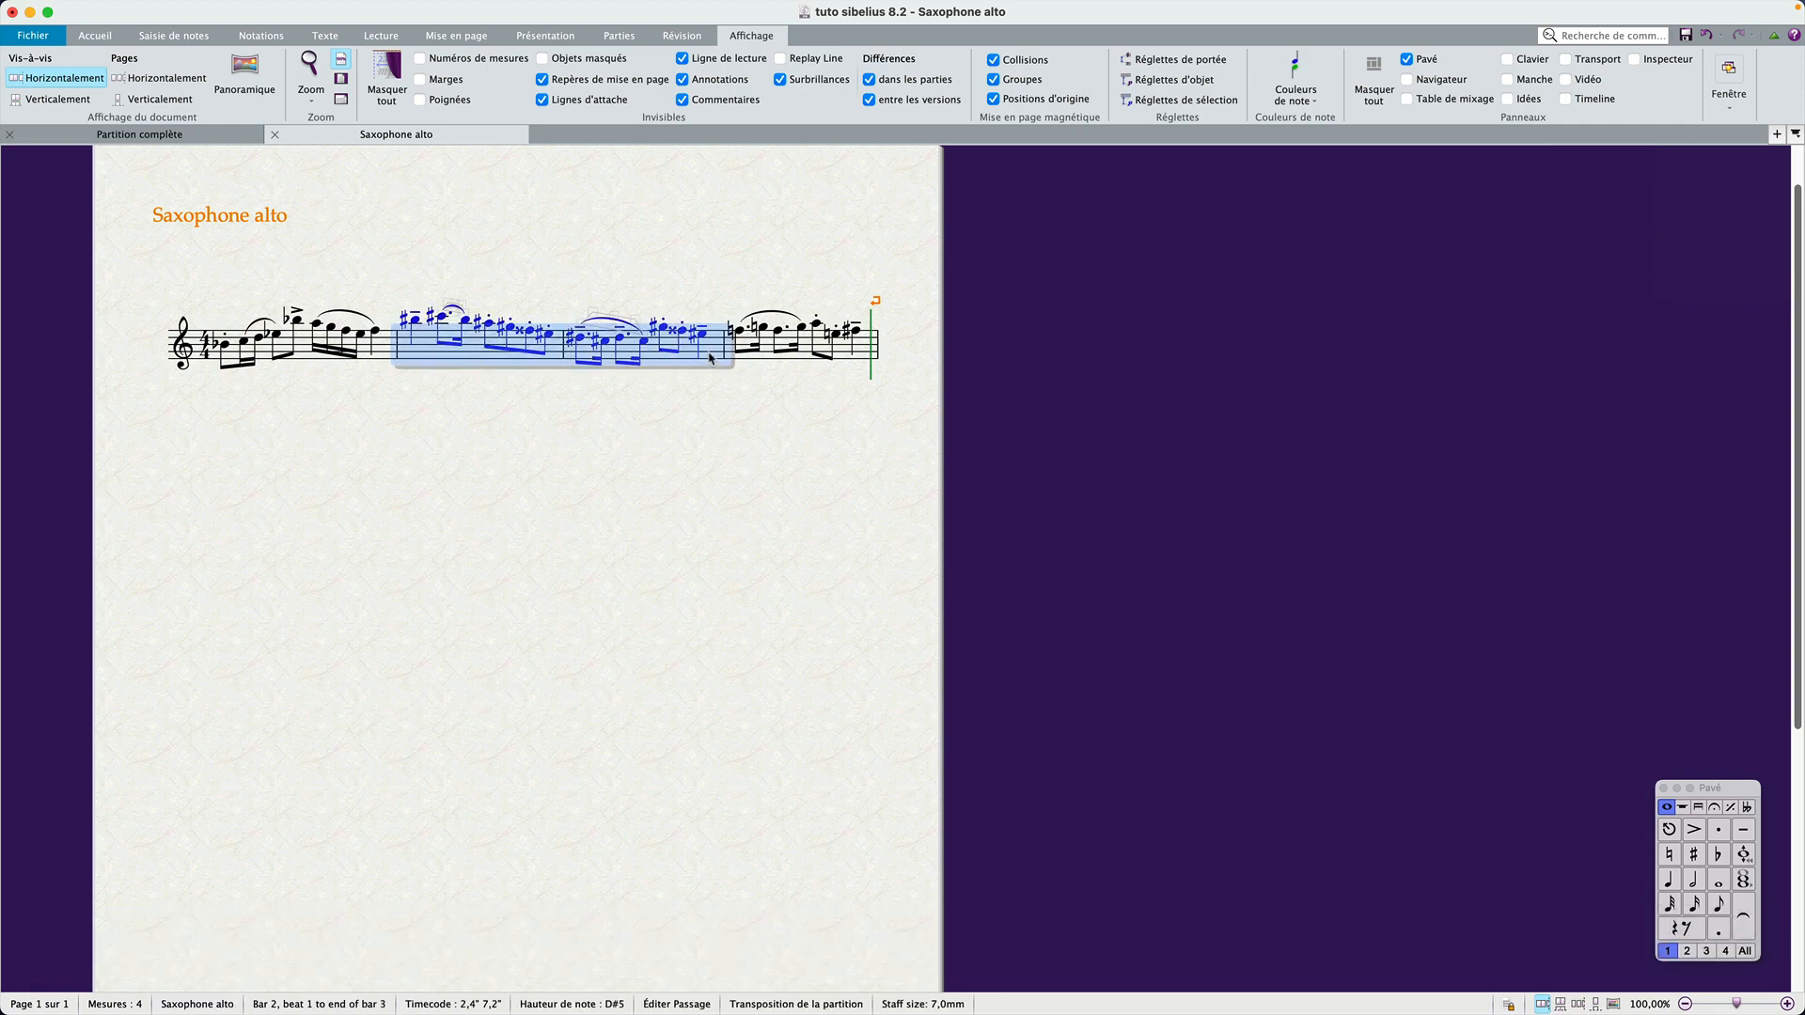
key(Return)
click(439, 366)
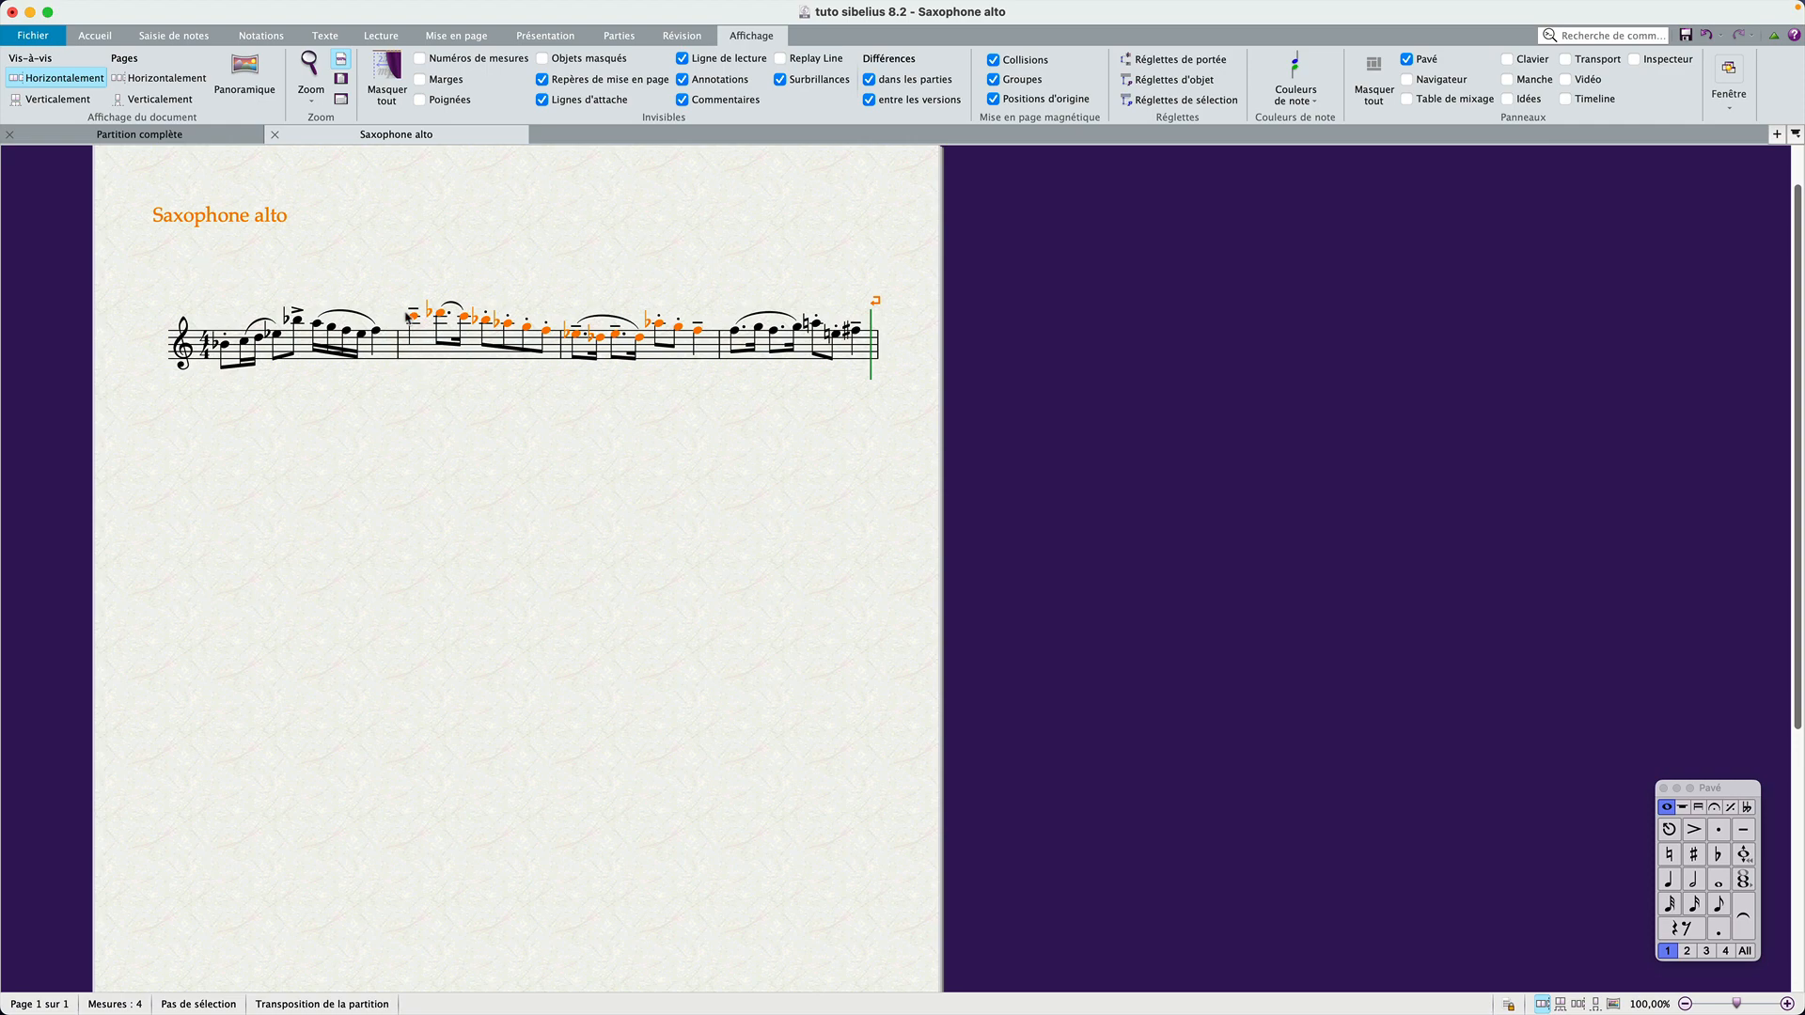
Step: Compare the respelled bars of the alto saxophone part with the same bars in the full score
click(426, 347)
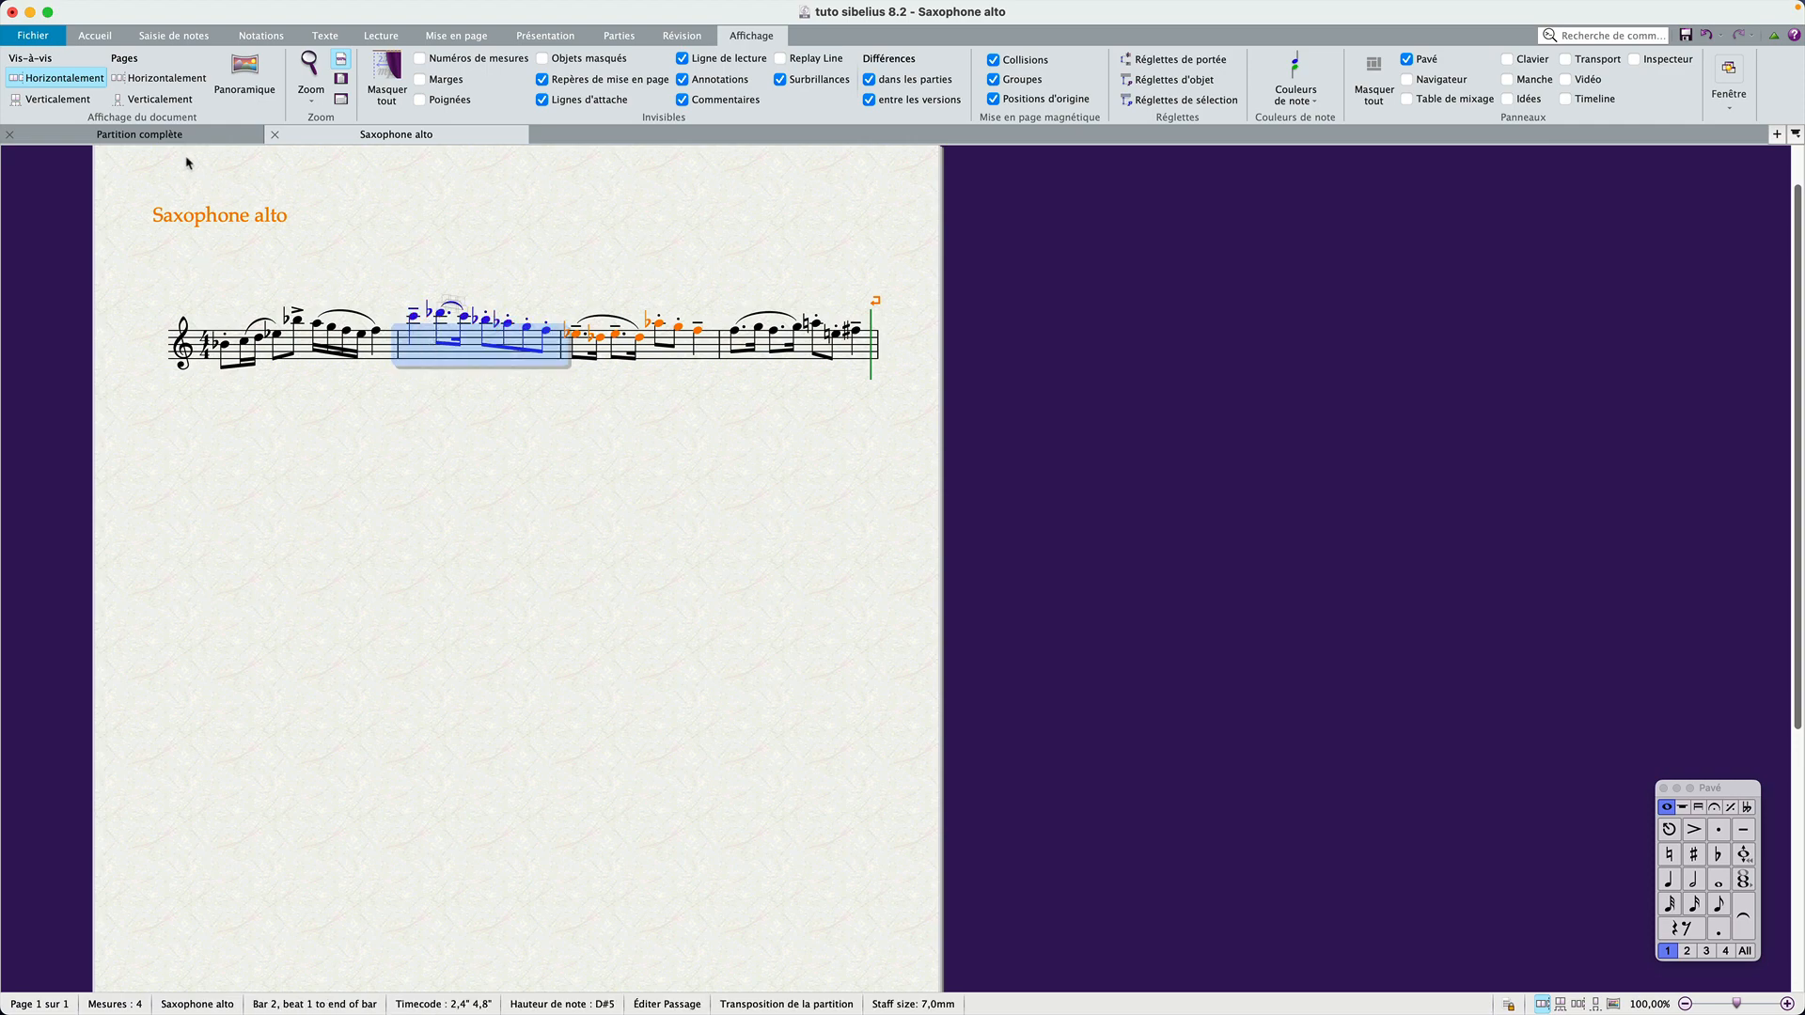
click(141, 137)
click(513, 505)
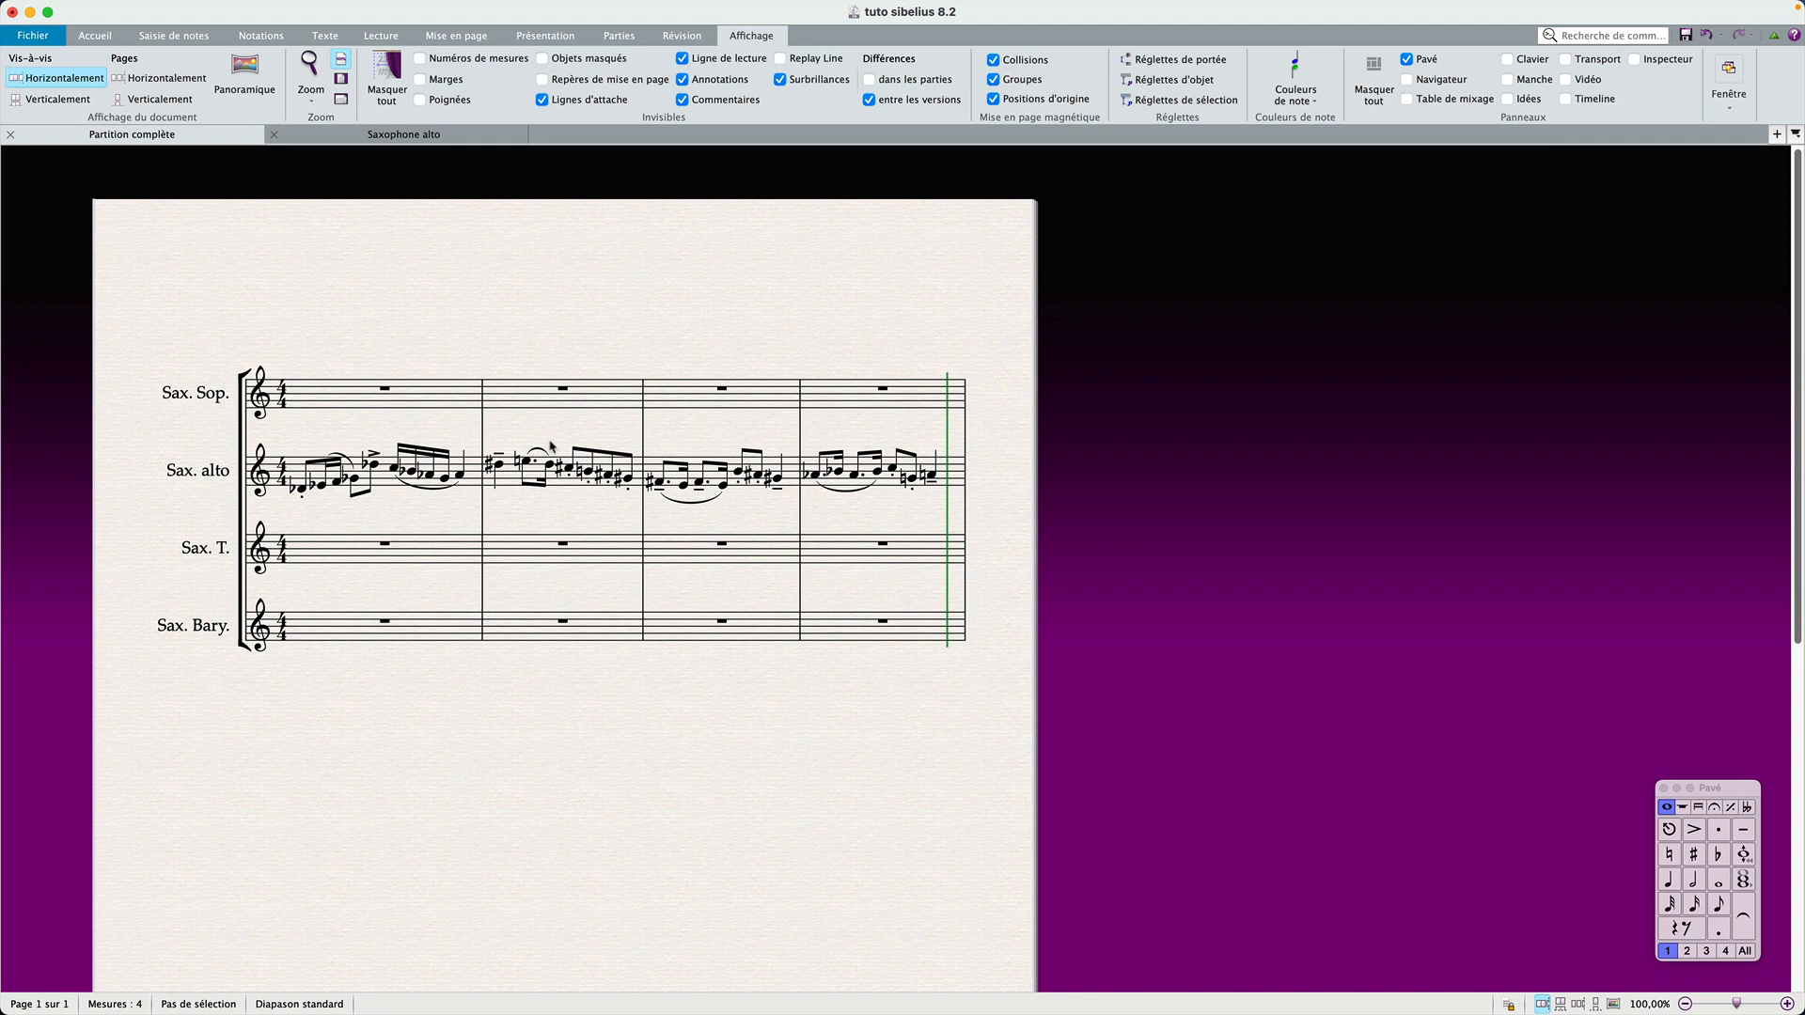
click(358, 141)
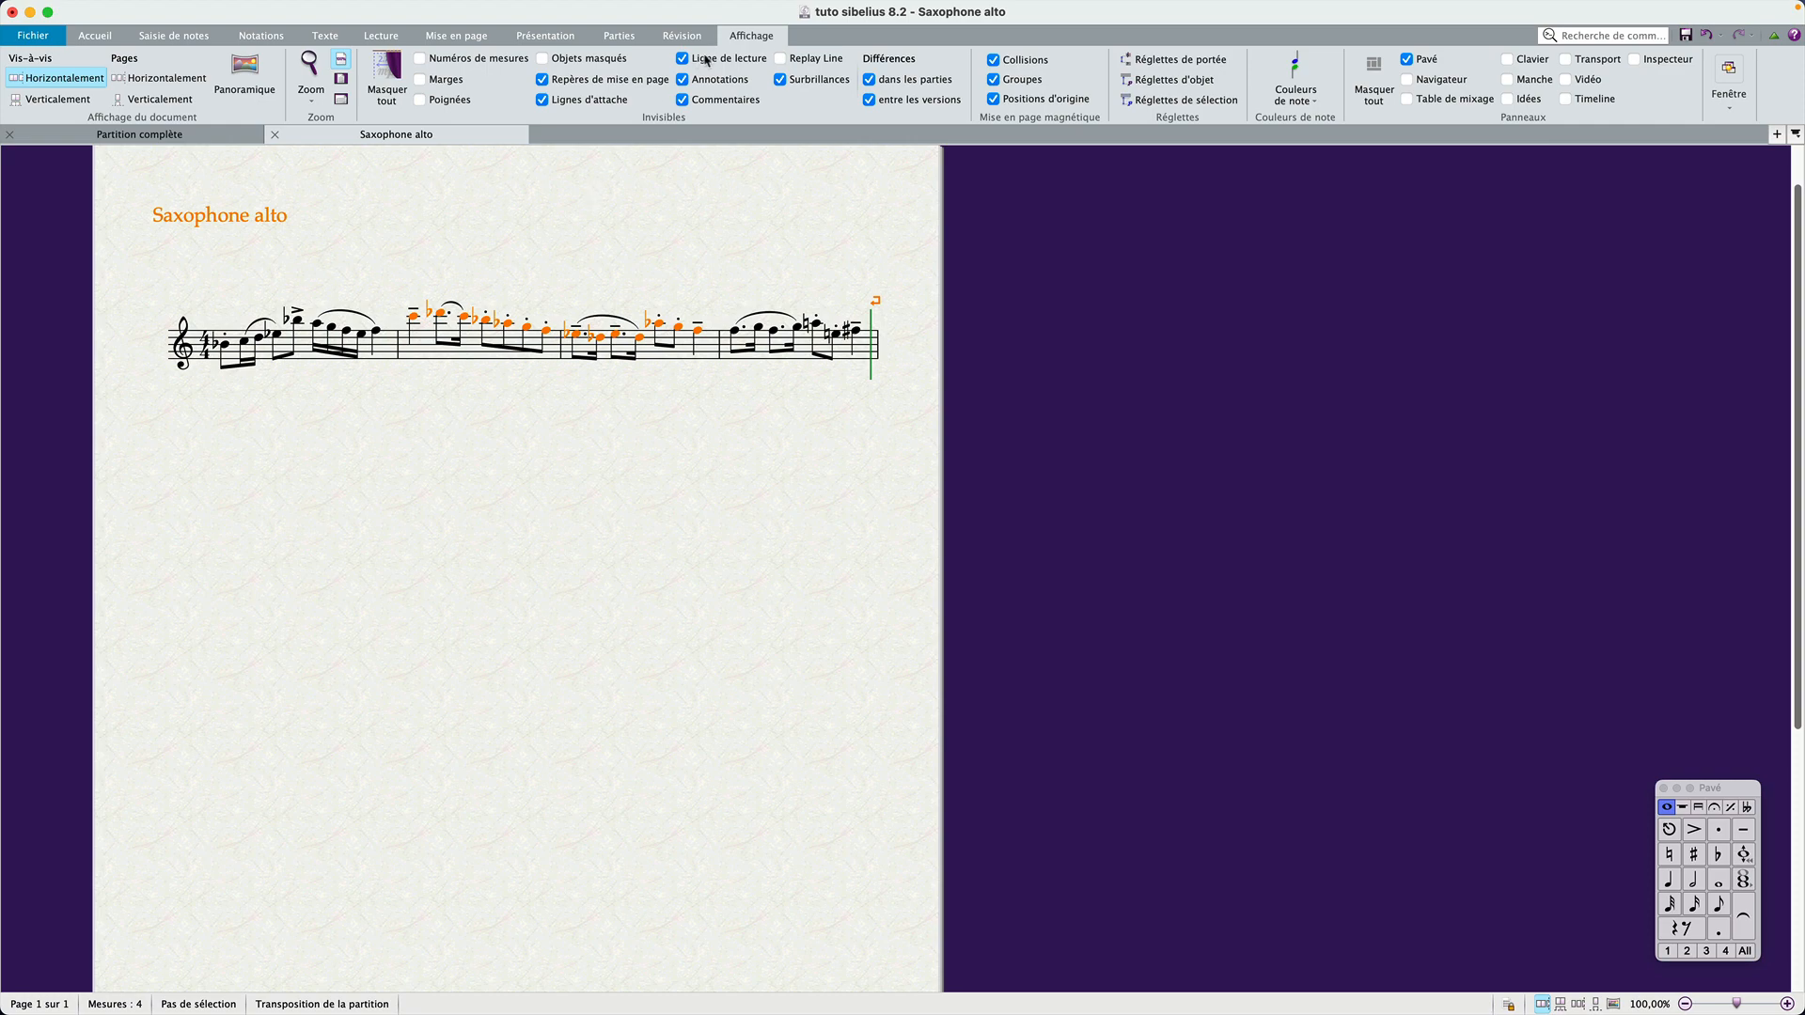
Step: Turn the coloring of differences in the parts off, on again, and off
click(869, 80)
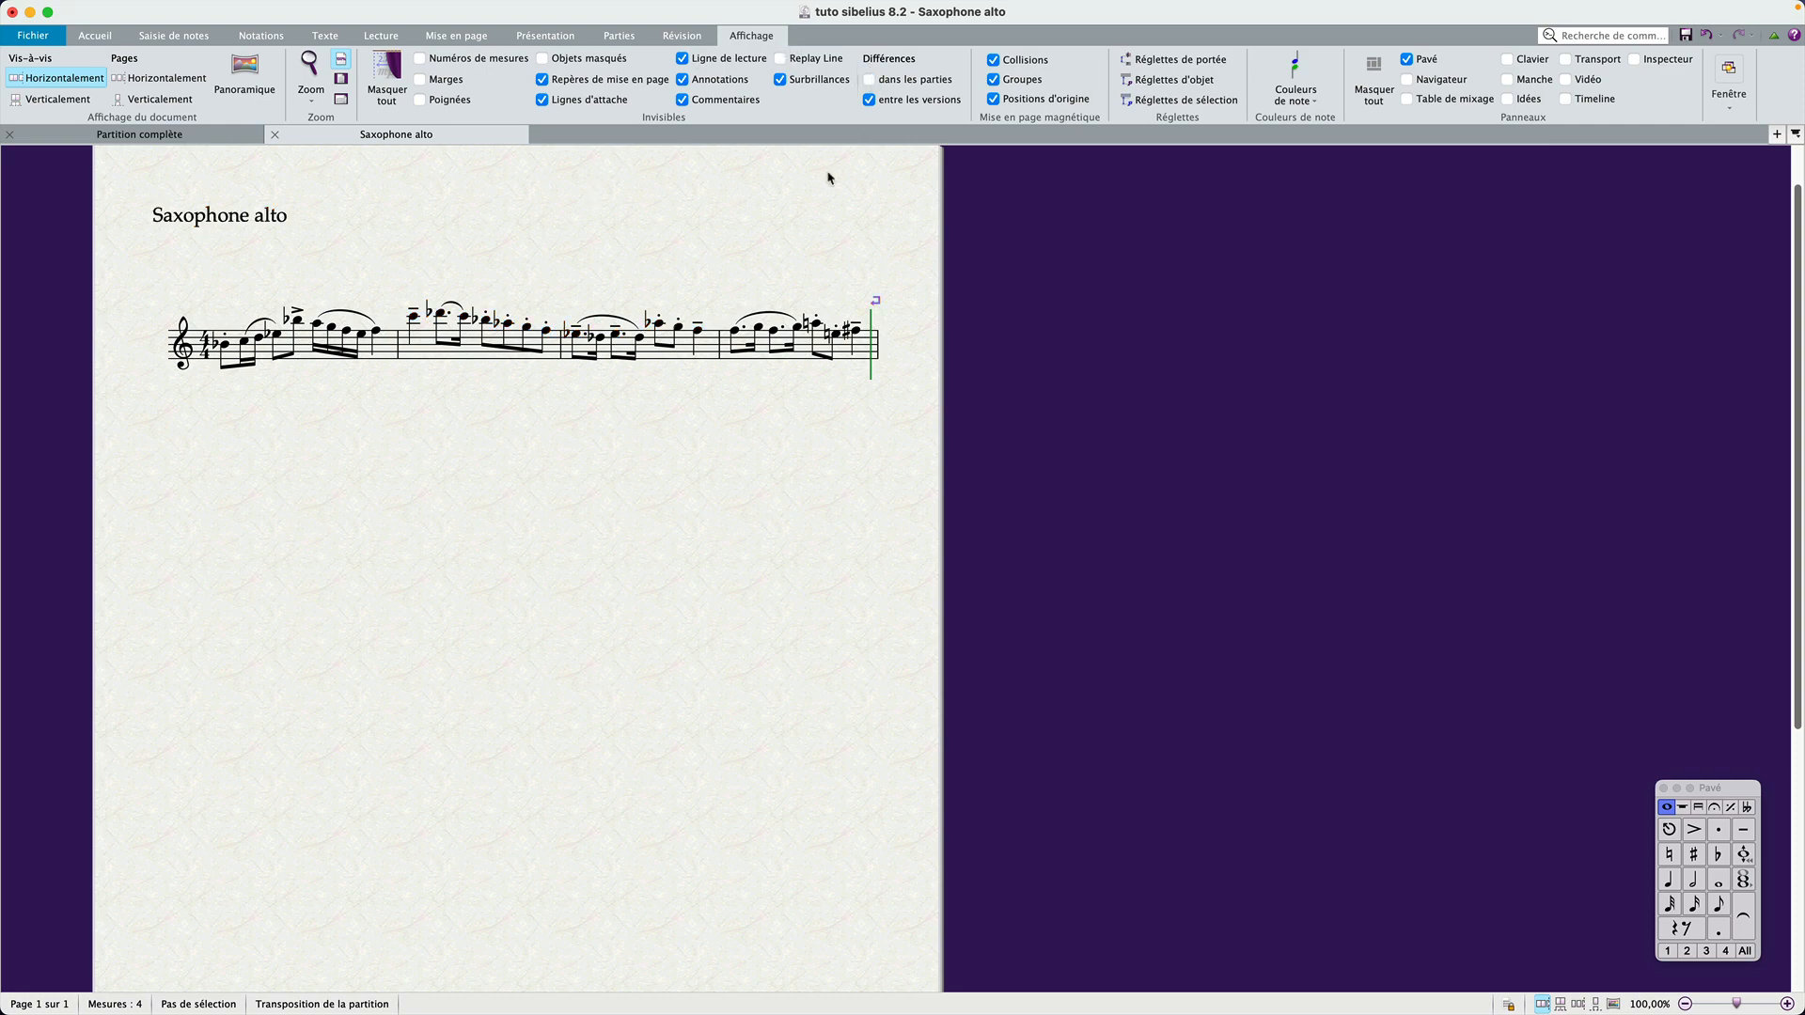
click(870, 80)
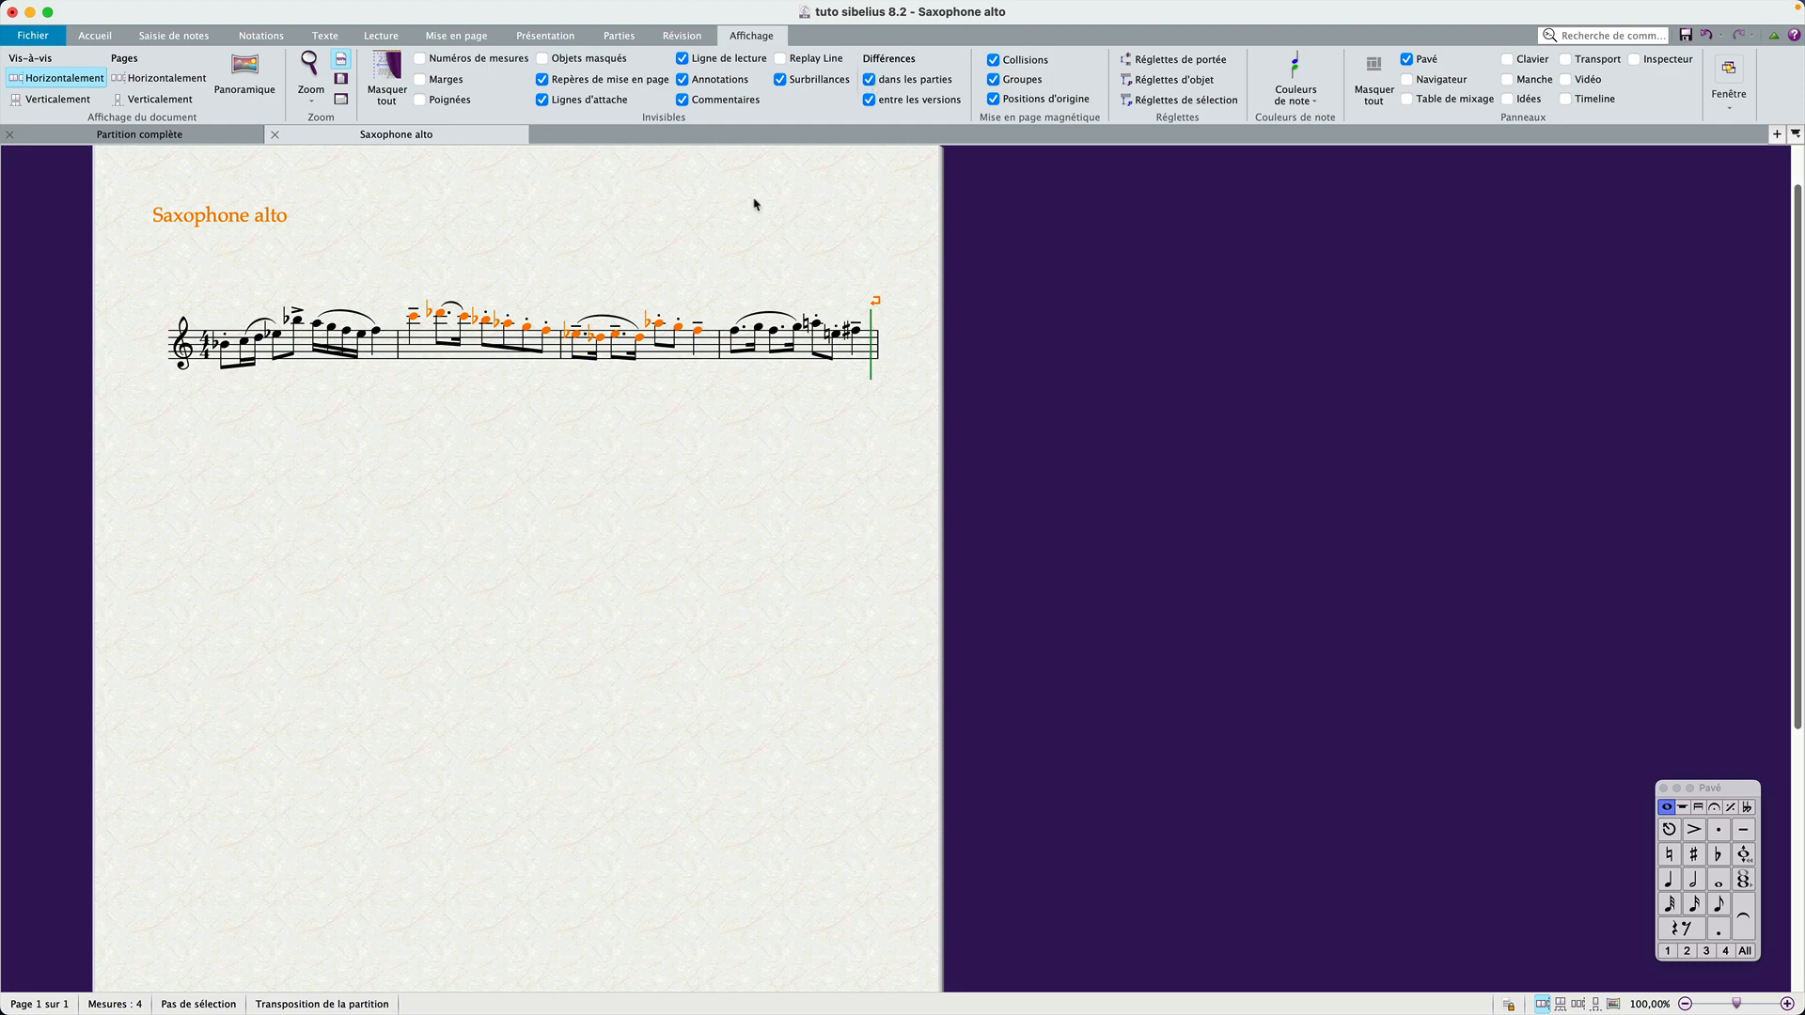
click(870, 80)
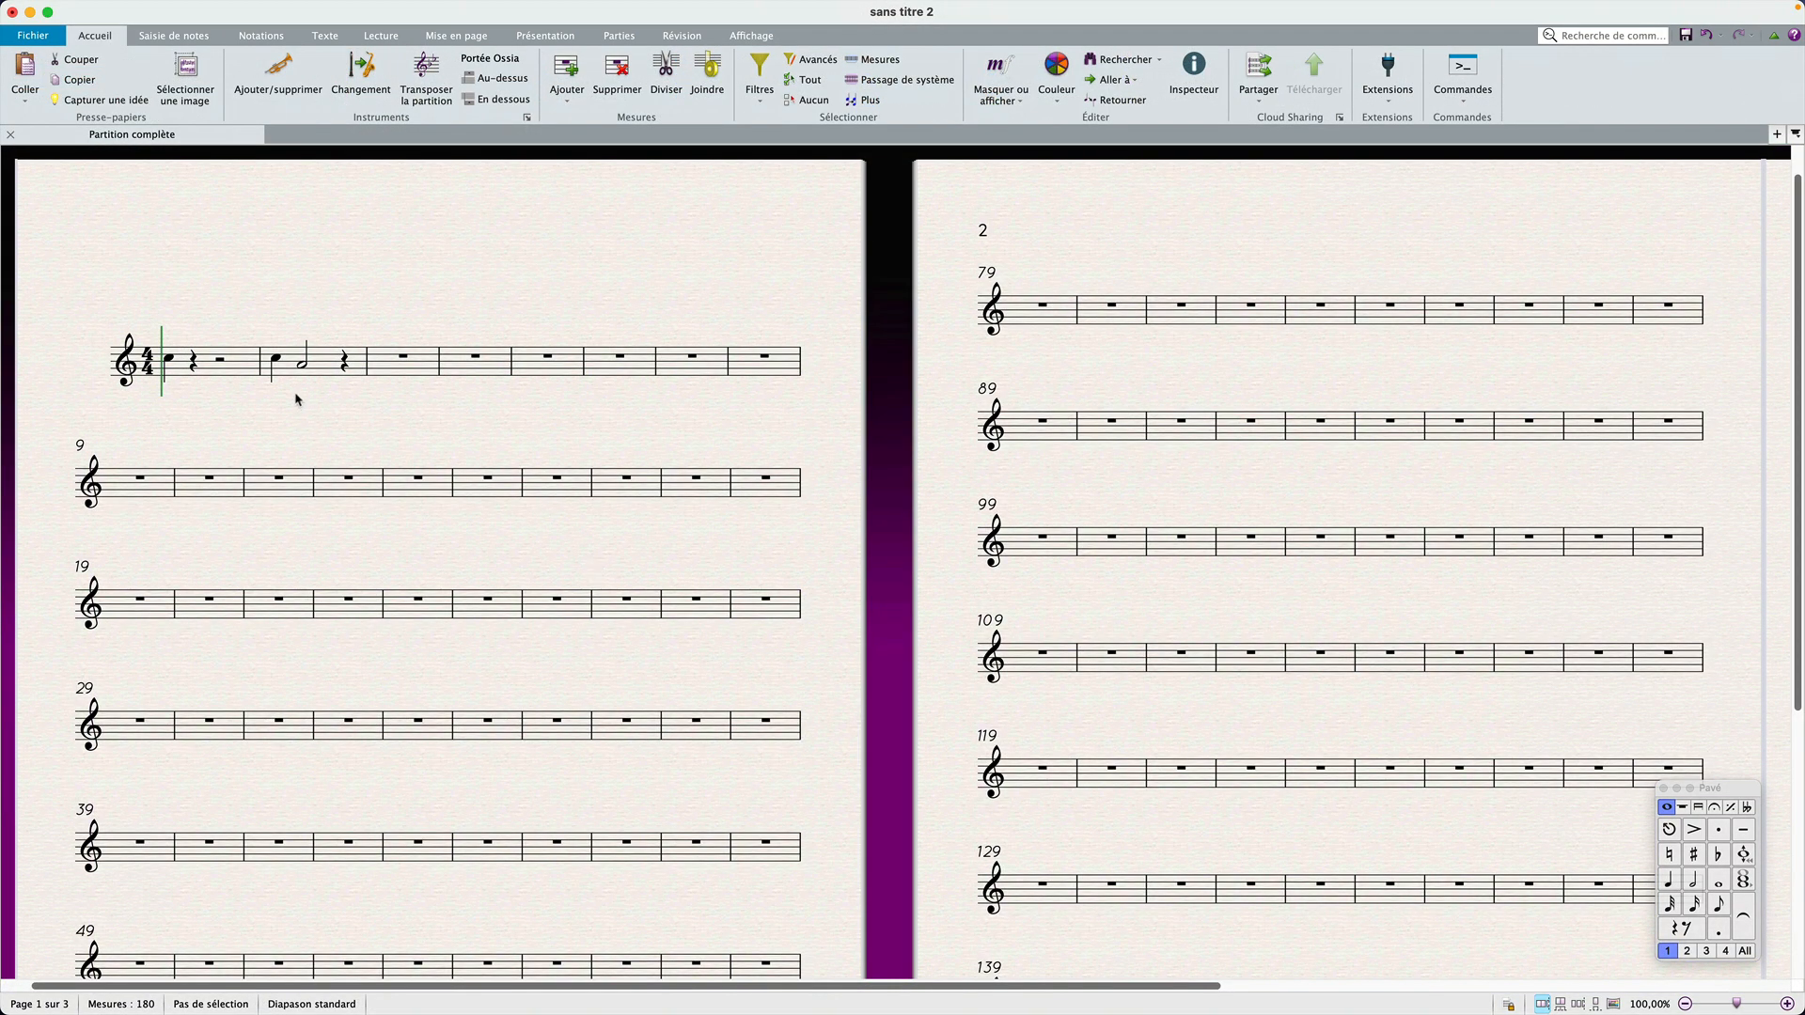
Step: Shift the C5 quarter note in bar 1 to the right and back to beat 1, one beat at a time
click(170, 358)
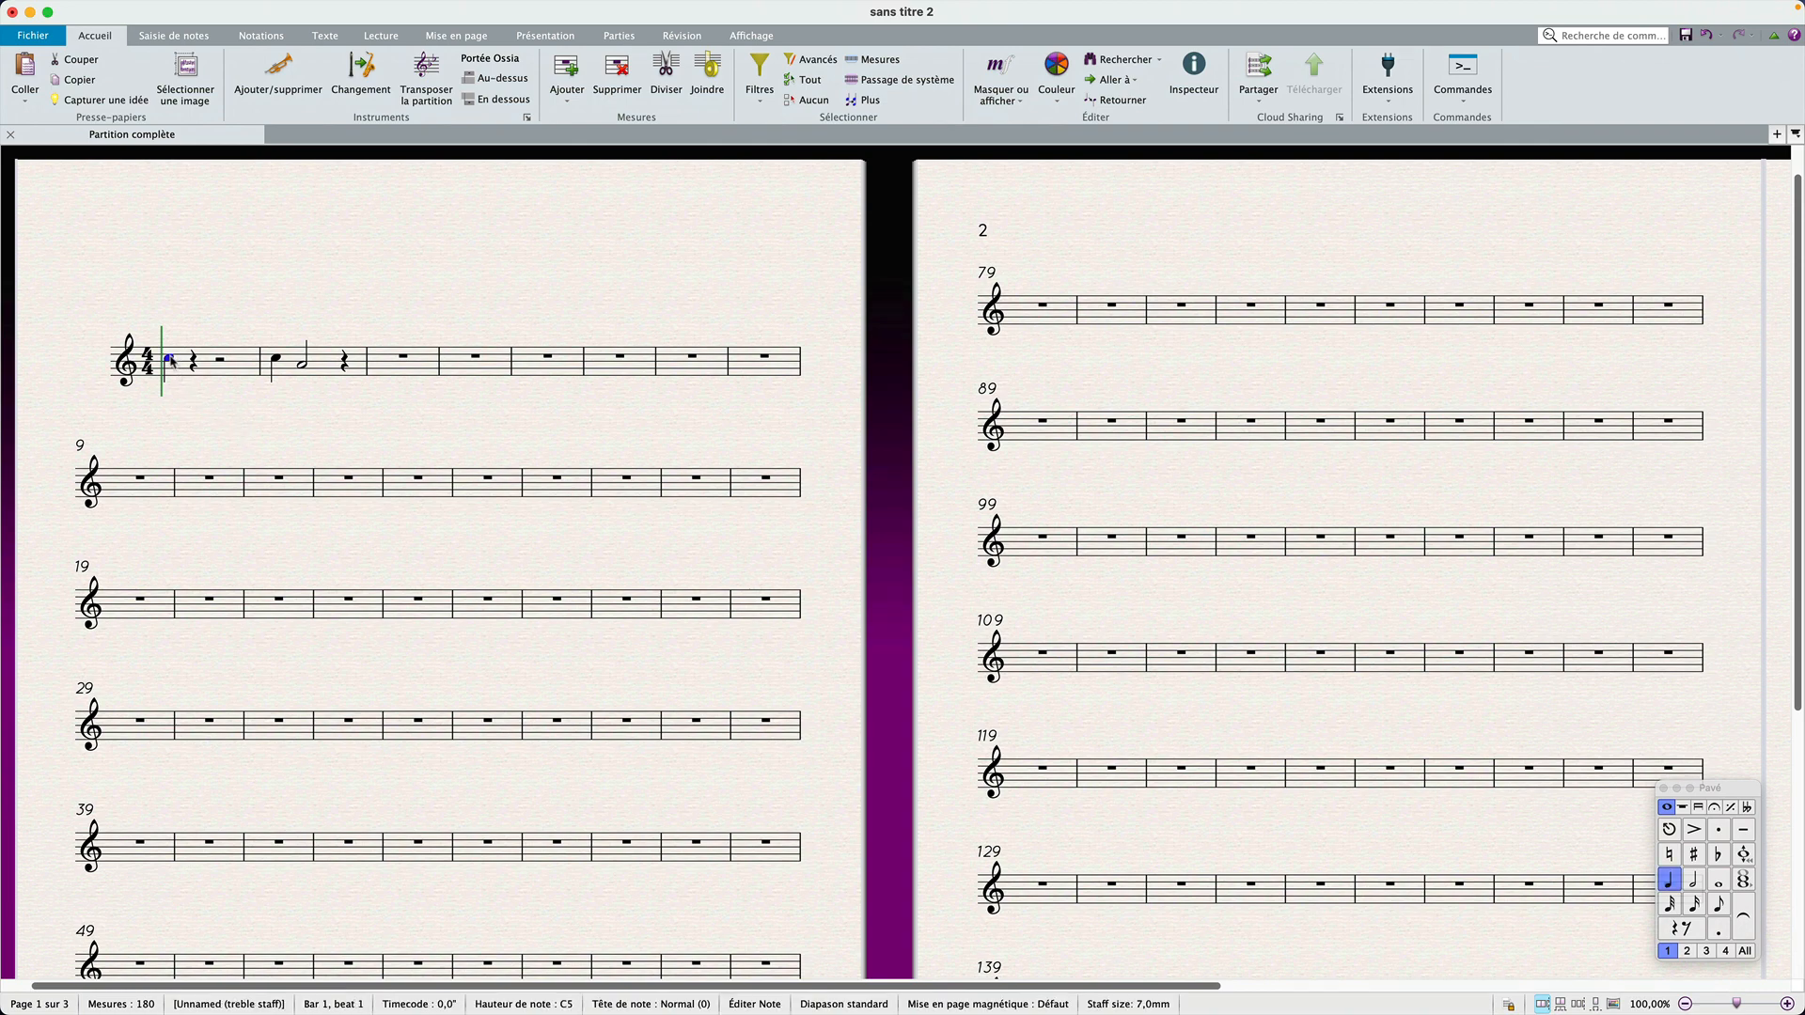
key(super+plus)
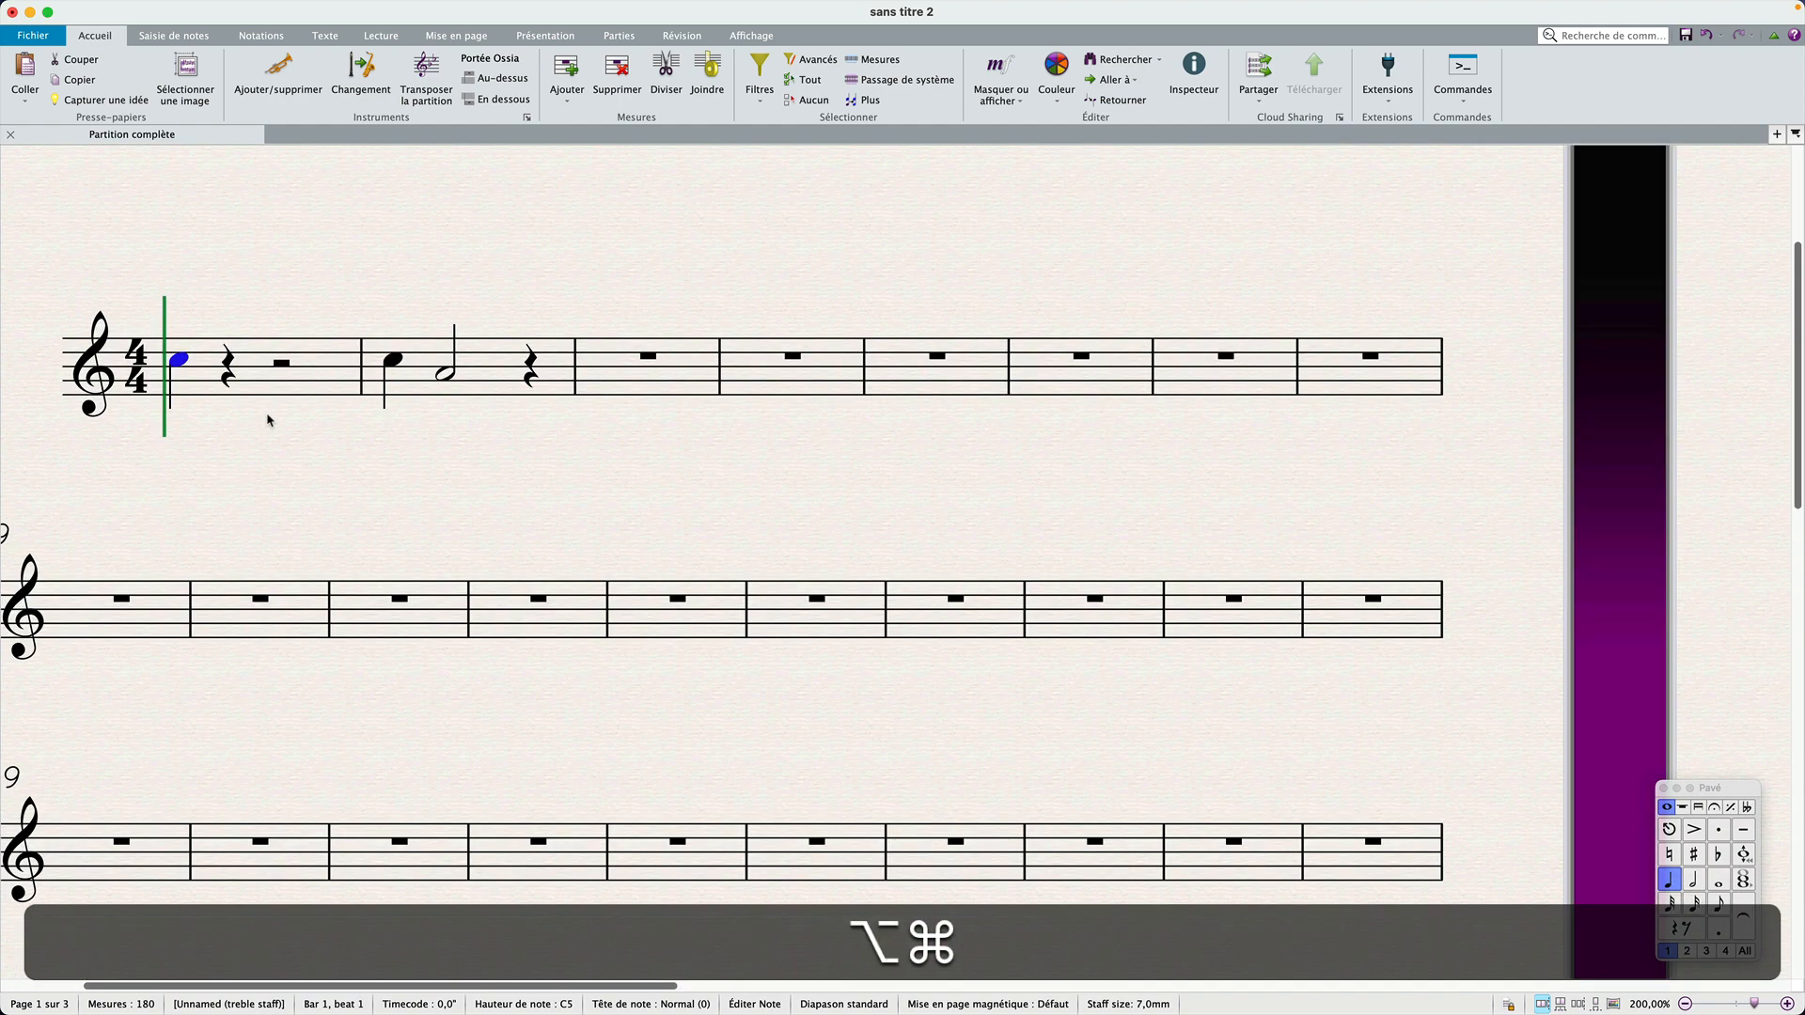
key(alt+super+Right)
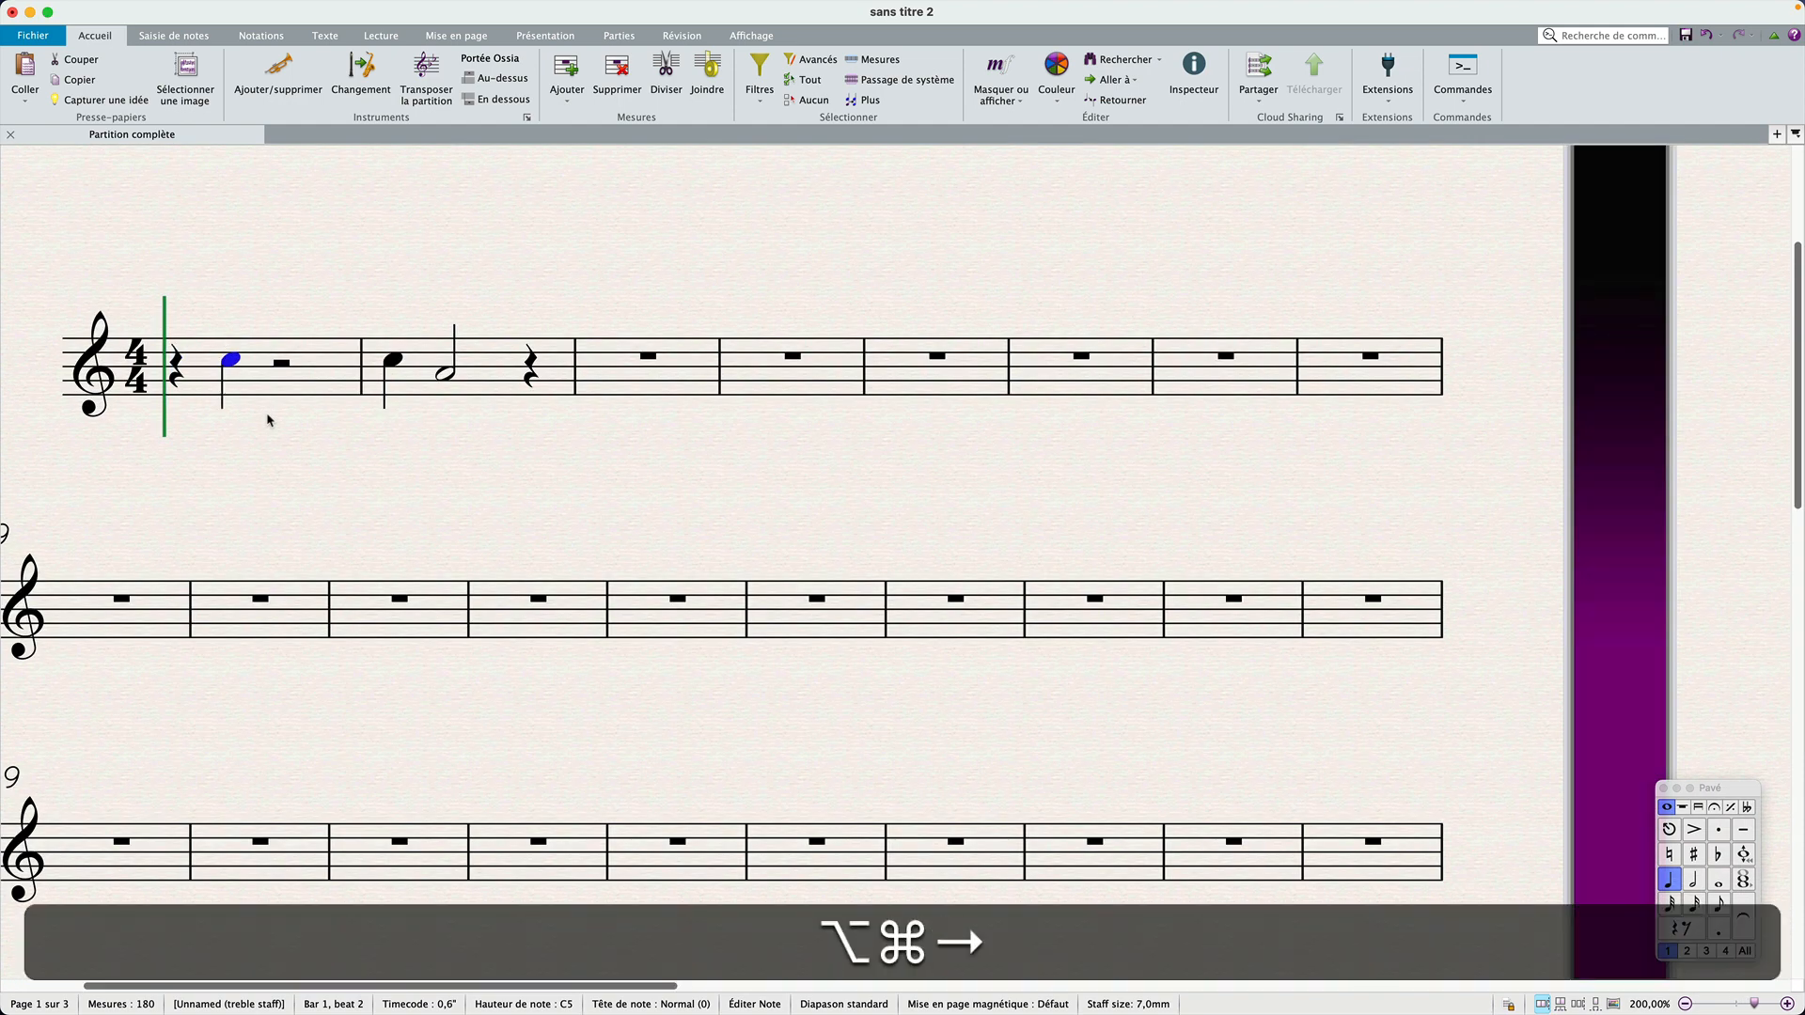
key(alt+super+Right)
key(alt+super+Left)
key(alt+super+Left)
key(alt+super+Right)
key(alt+super+Right)
key(alt+super+Left)
key(alt+super+Left)
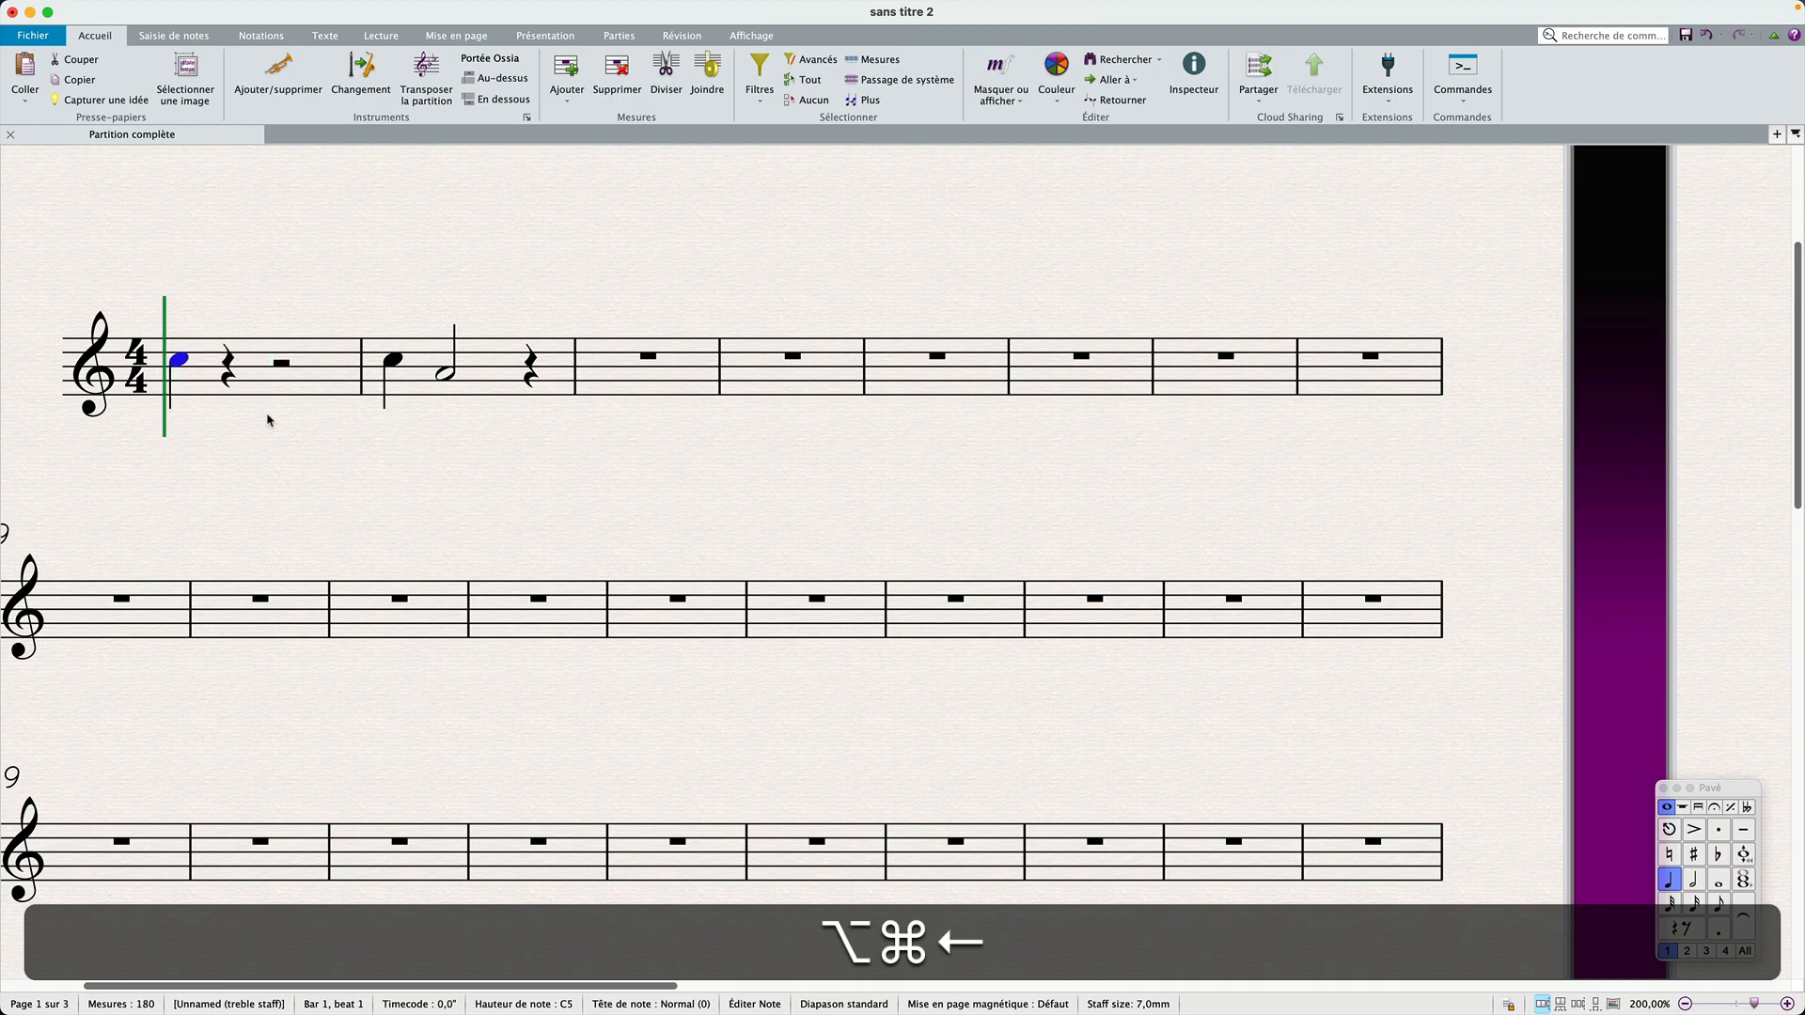
Step: Shorten the C5 in bar 1 to an eighth note and shift it right to beat 3
key(3)
key(alt+super+Right)
key(alt+super+Right)
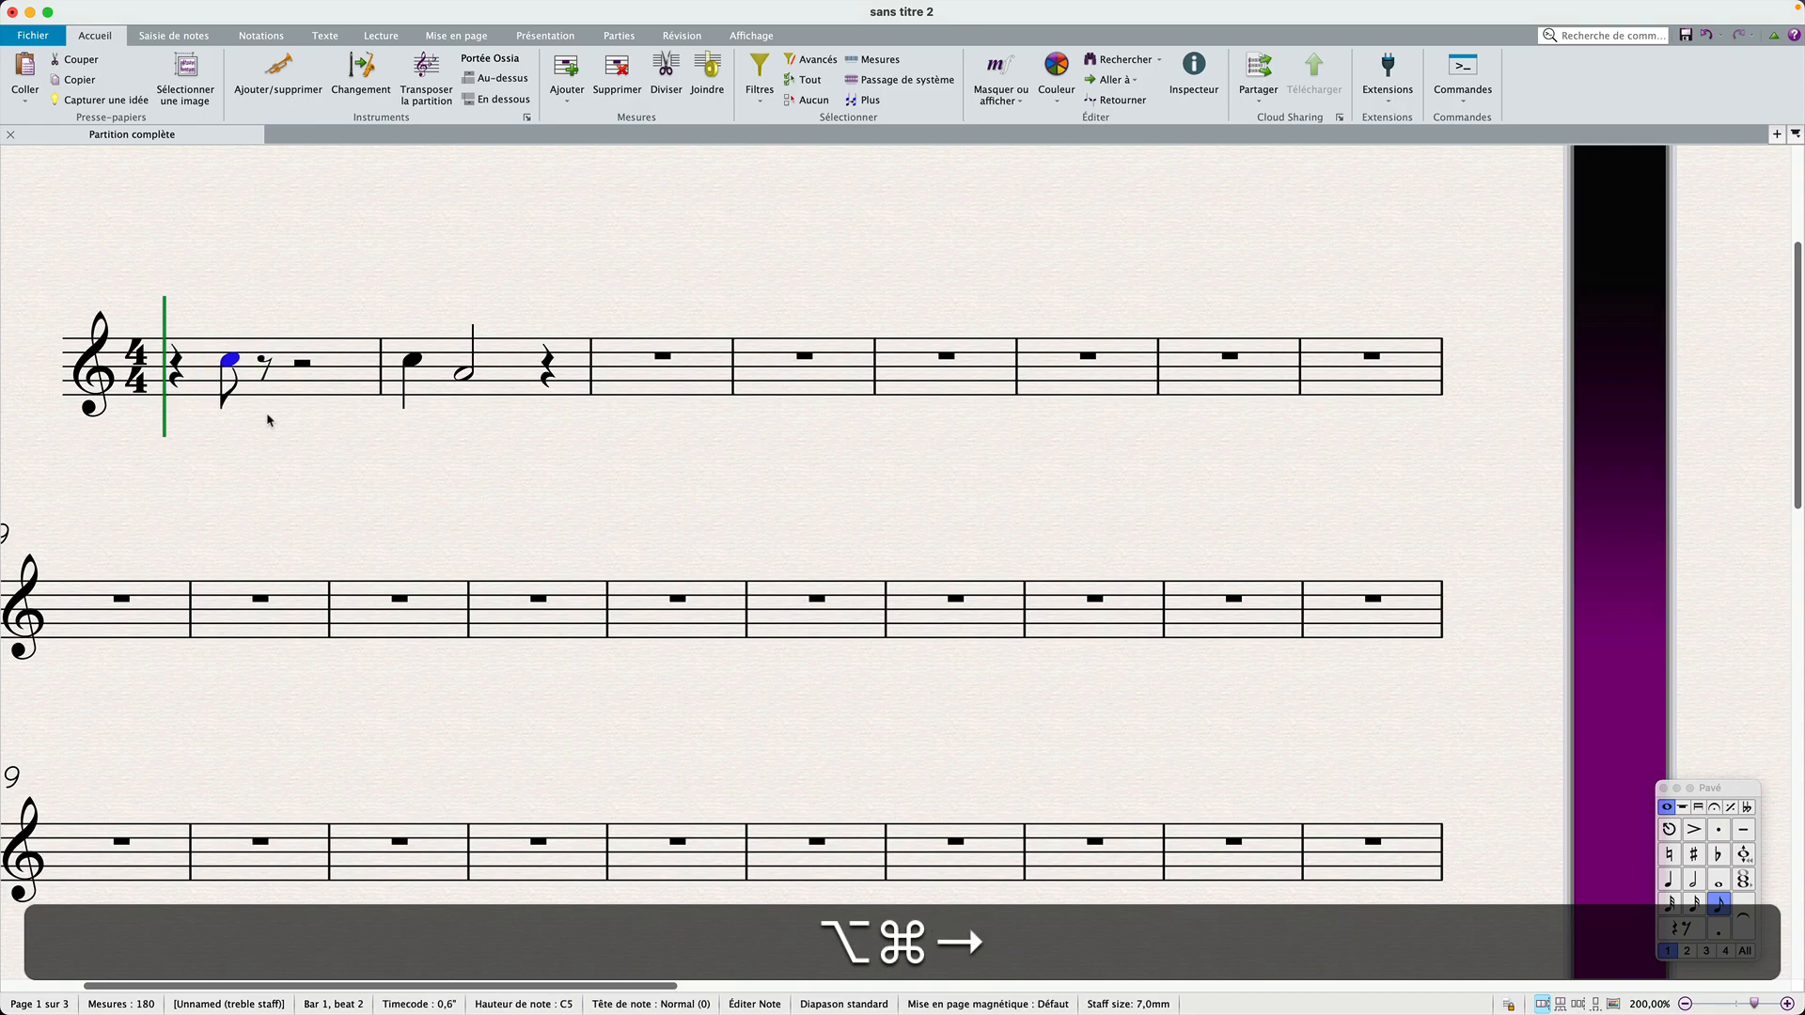
Step: Shorten the C5 in bar 1 to a sixteenth note and shift it right to beat 3.75
key(2)
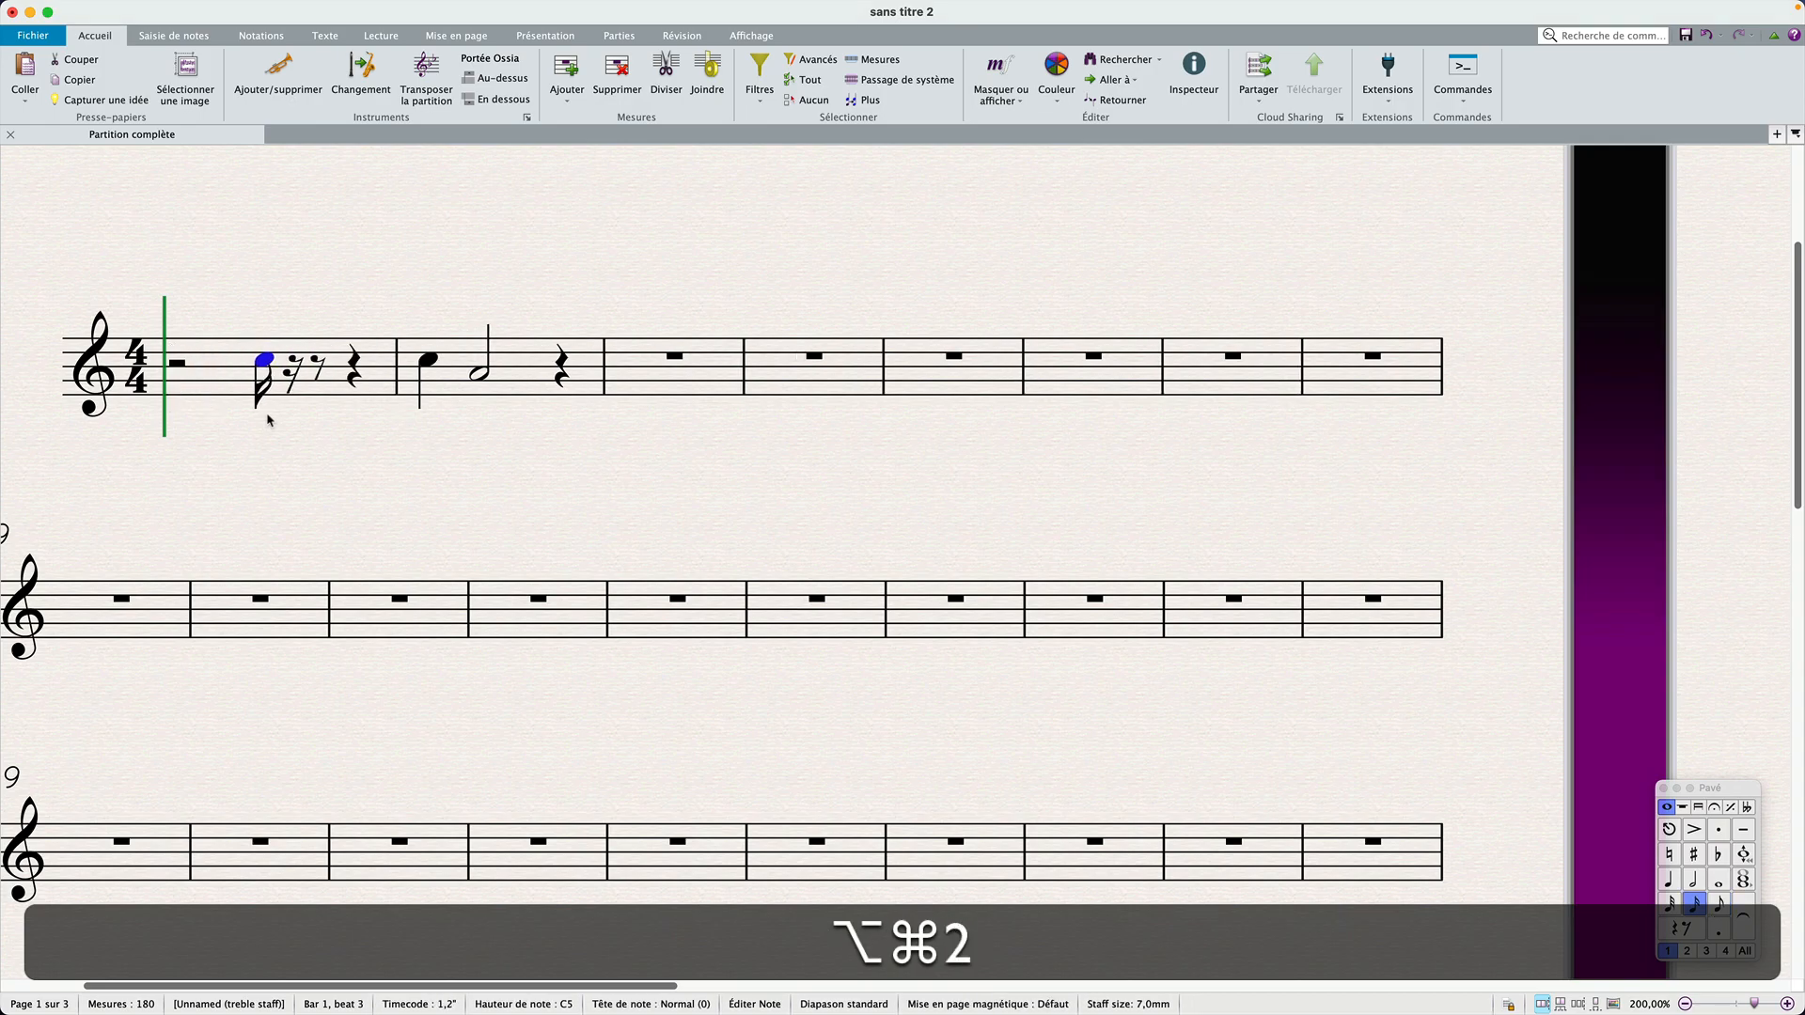
key(alt+super+Right)
key(alt+super+Right)
key(alt+super+Right)
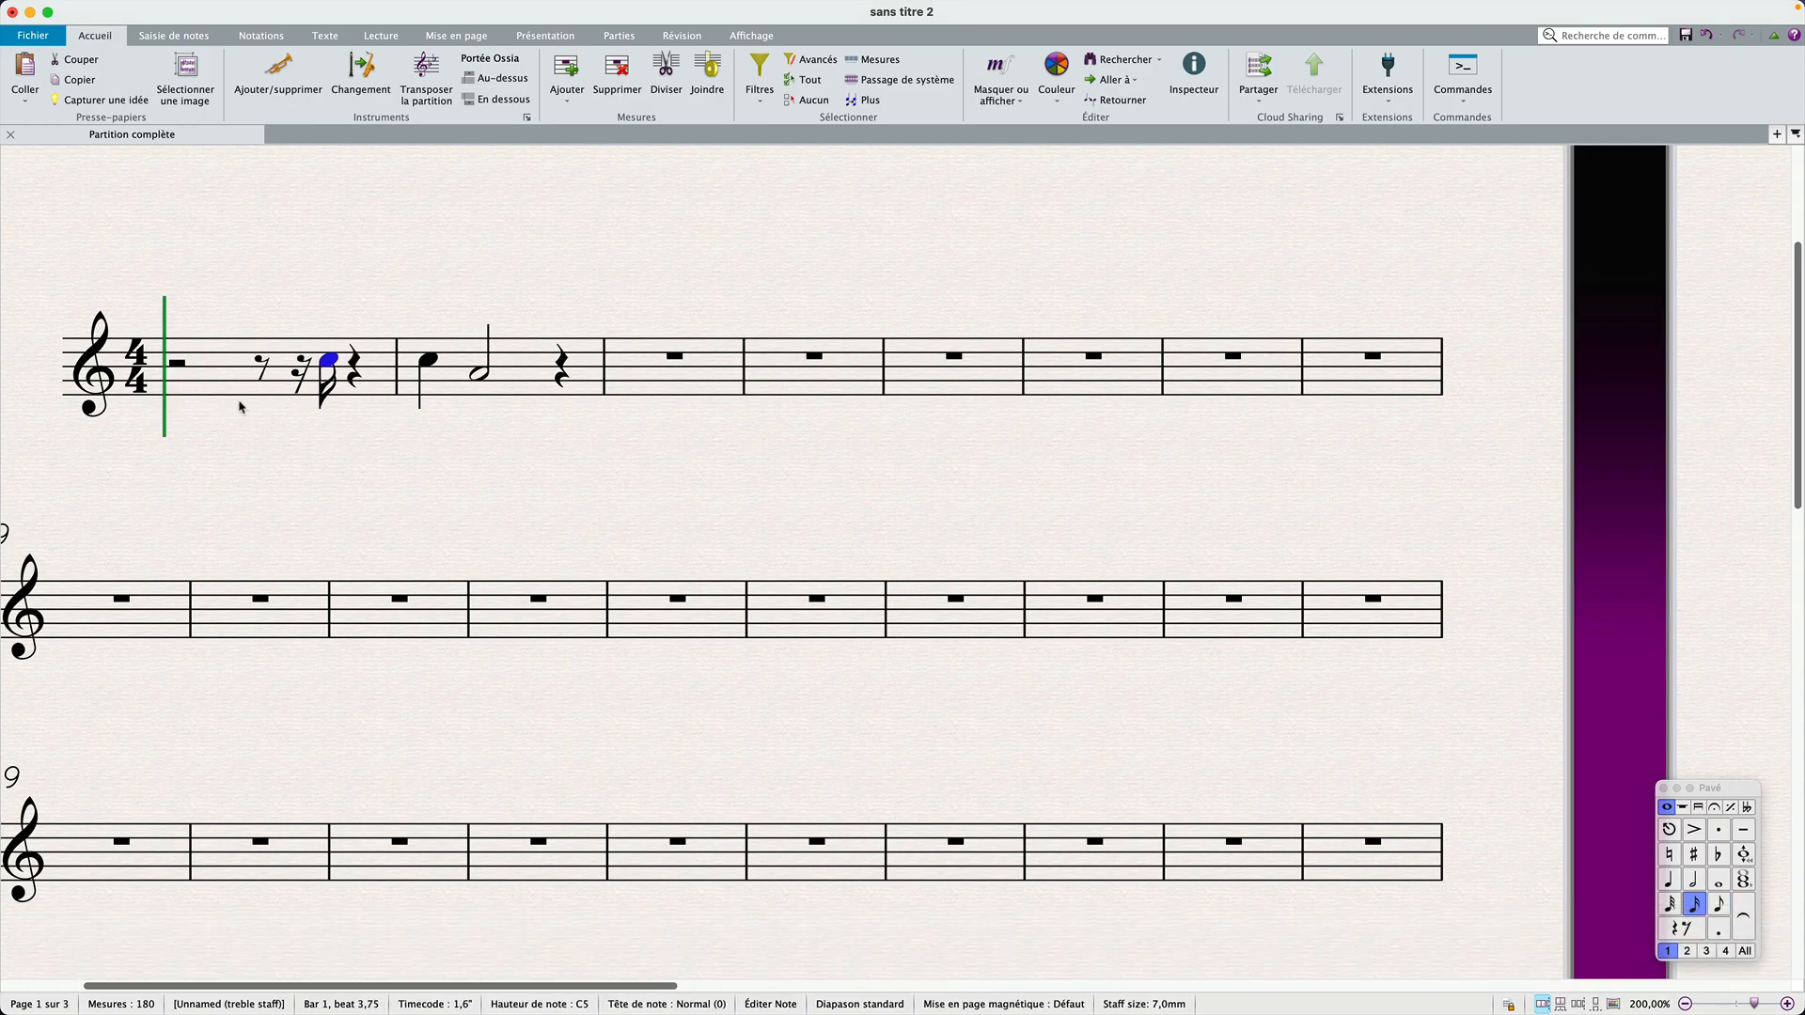
Step: Enter a G4 quarter note at the start of bar 3 and shift it to beat 2 during note input
click(702, 389)
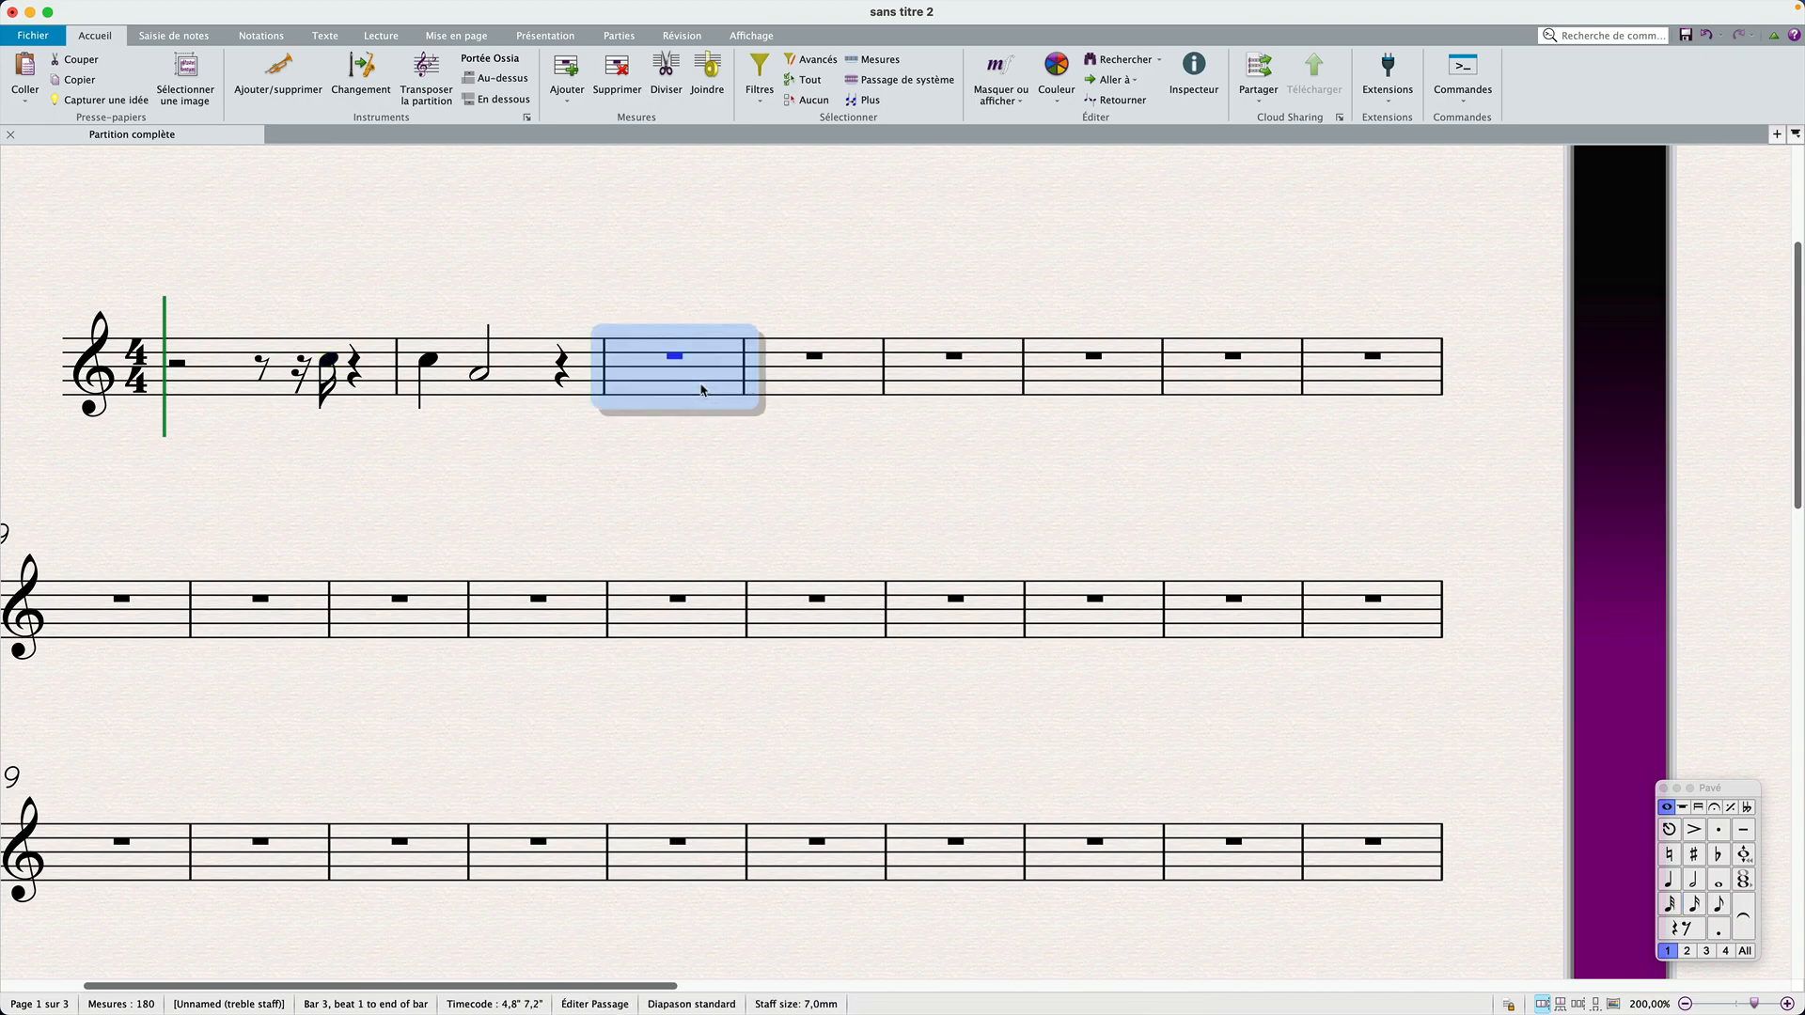
key(g)
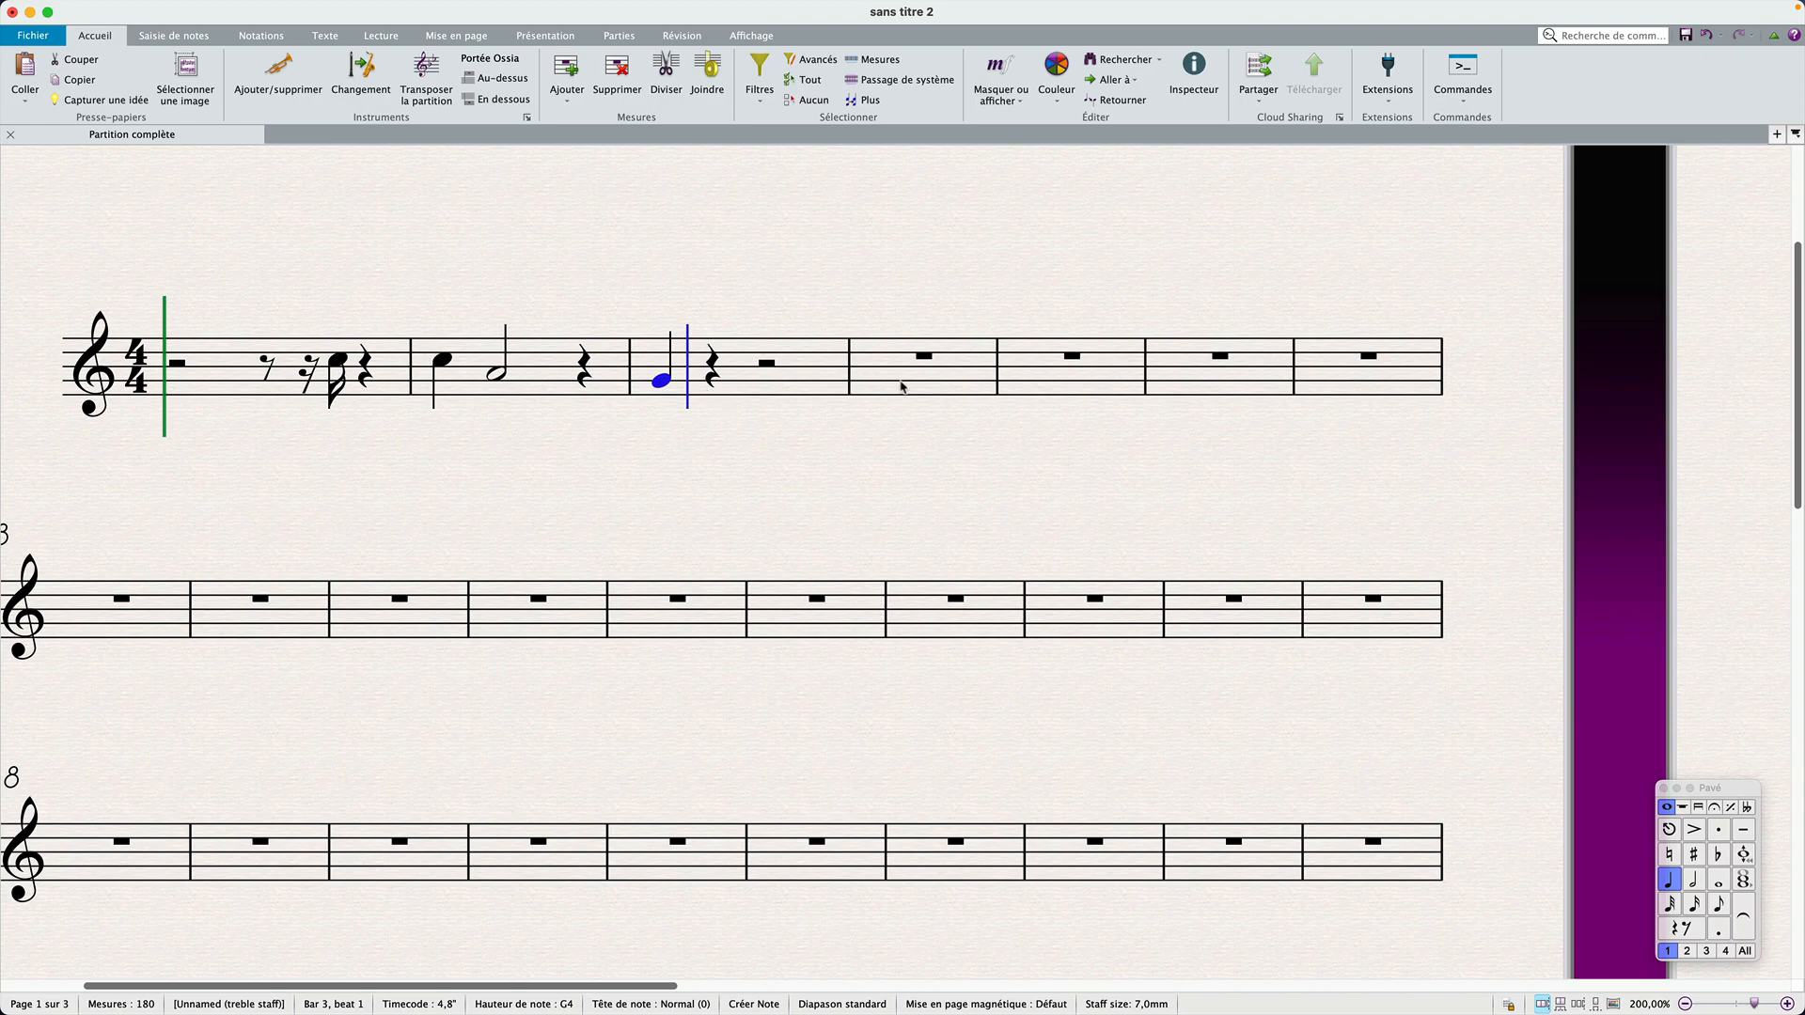
key(alt+super+Right)
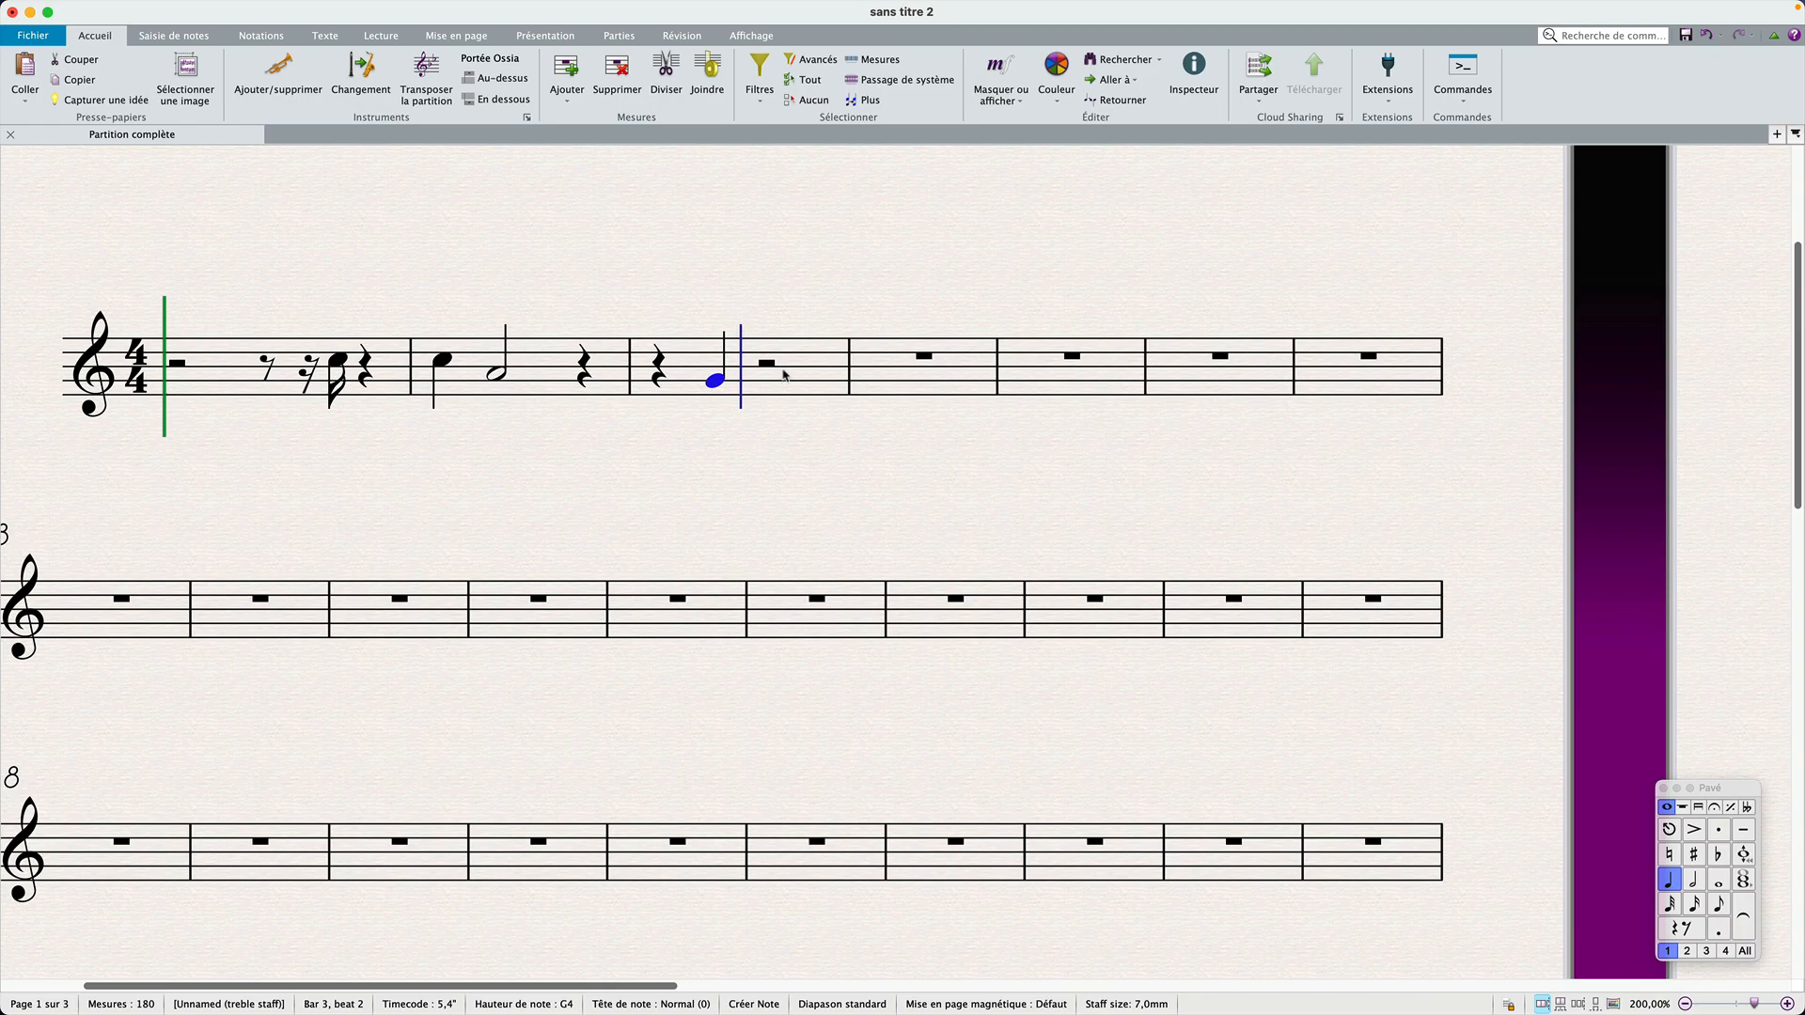
Step: Add eighth notes A4 and B4 to bar 3, shift the B4 to beat 4, and add an eighth rest
key(3)
key(a)
key(b)
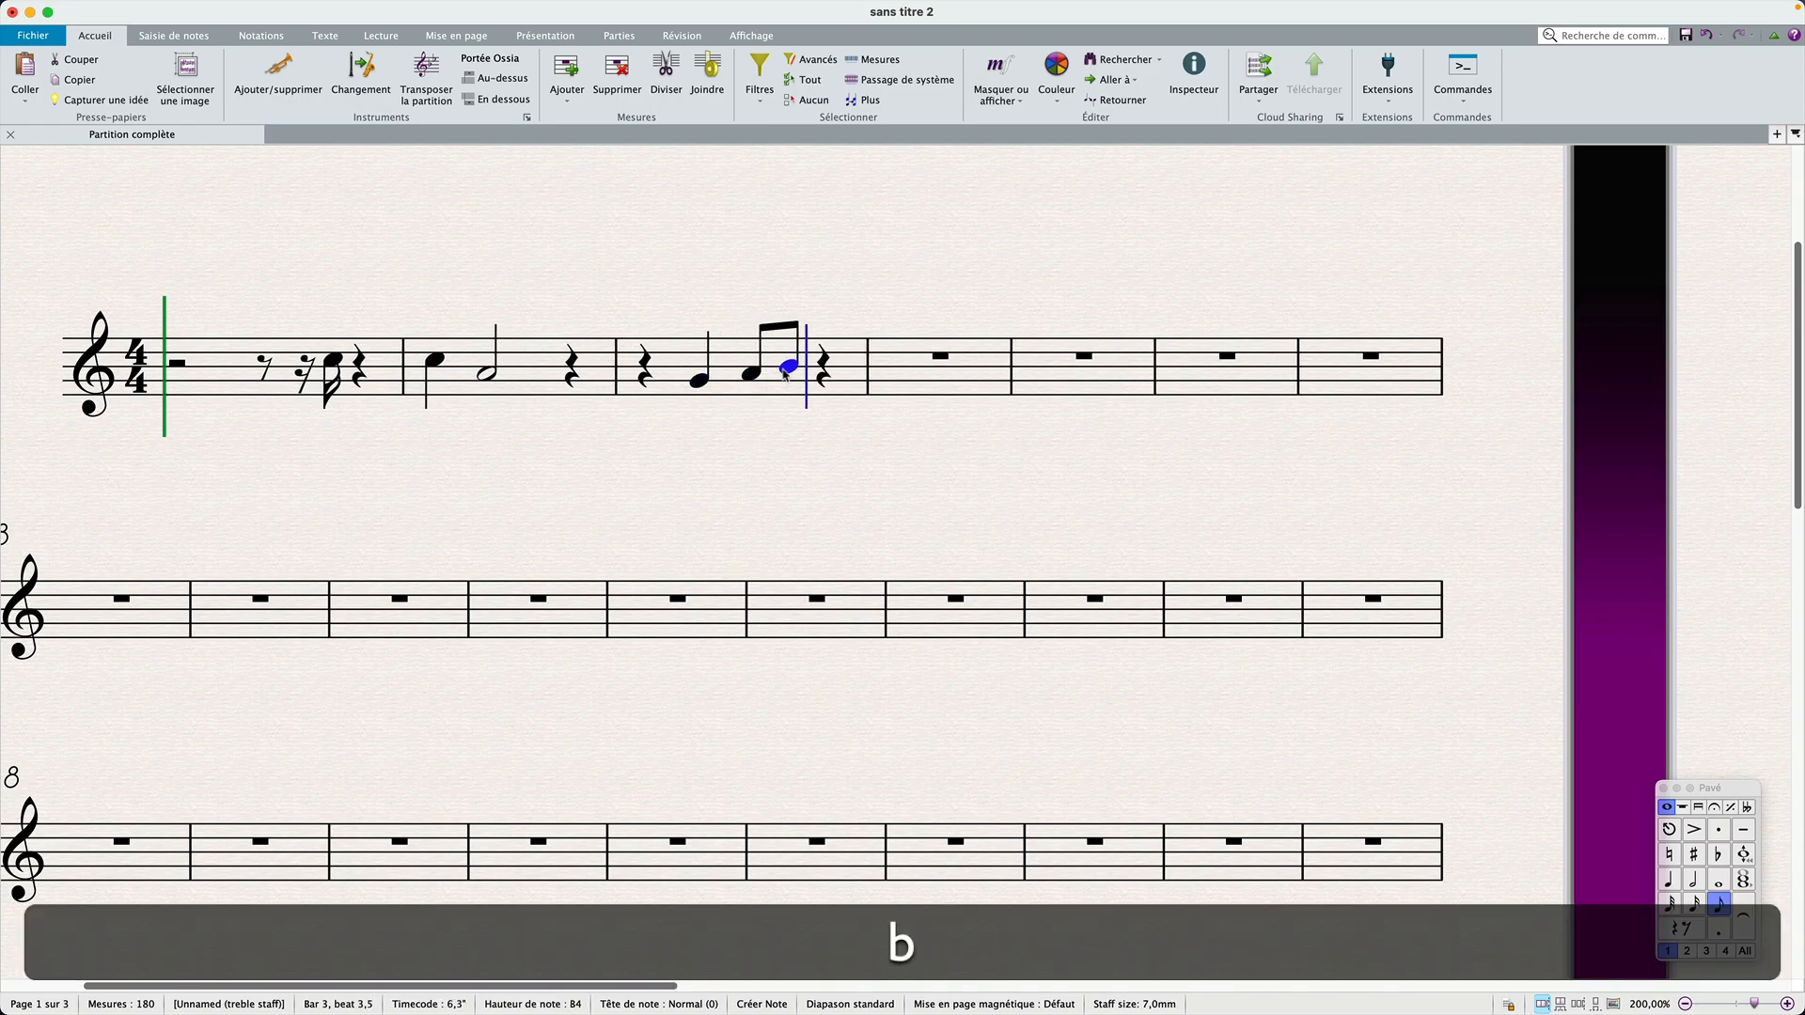
key(alt+super+Right)
key(0)
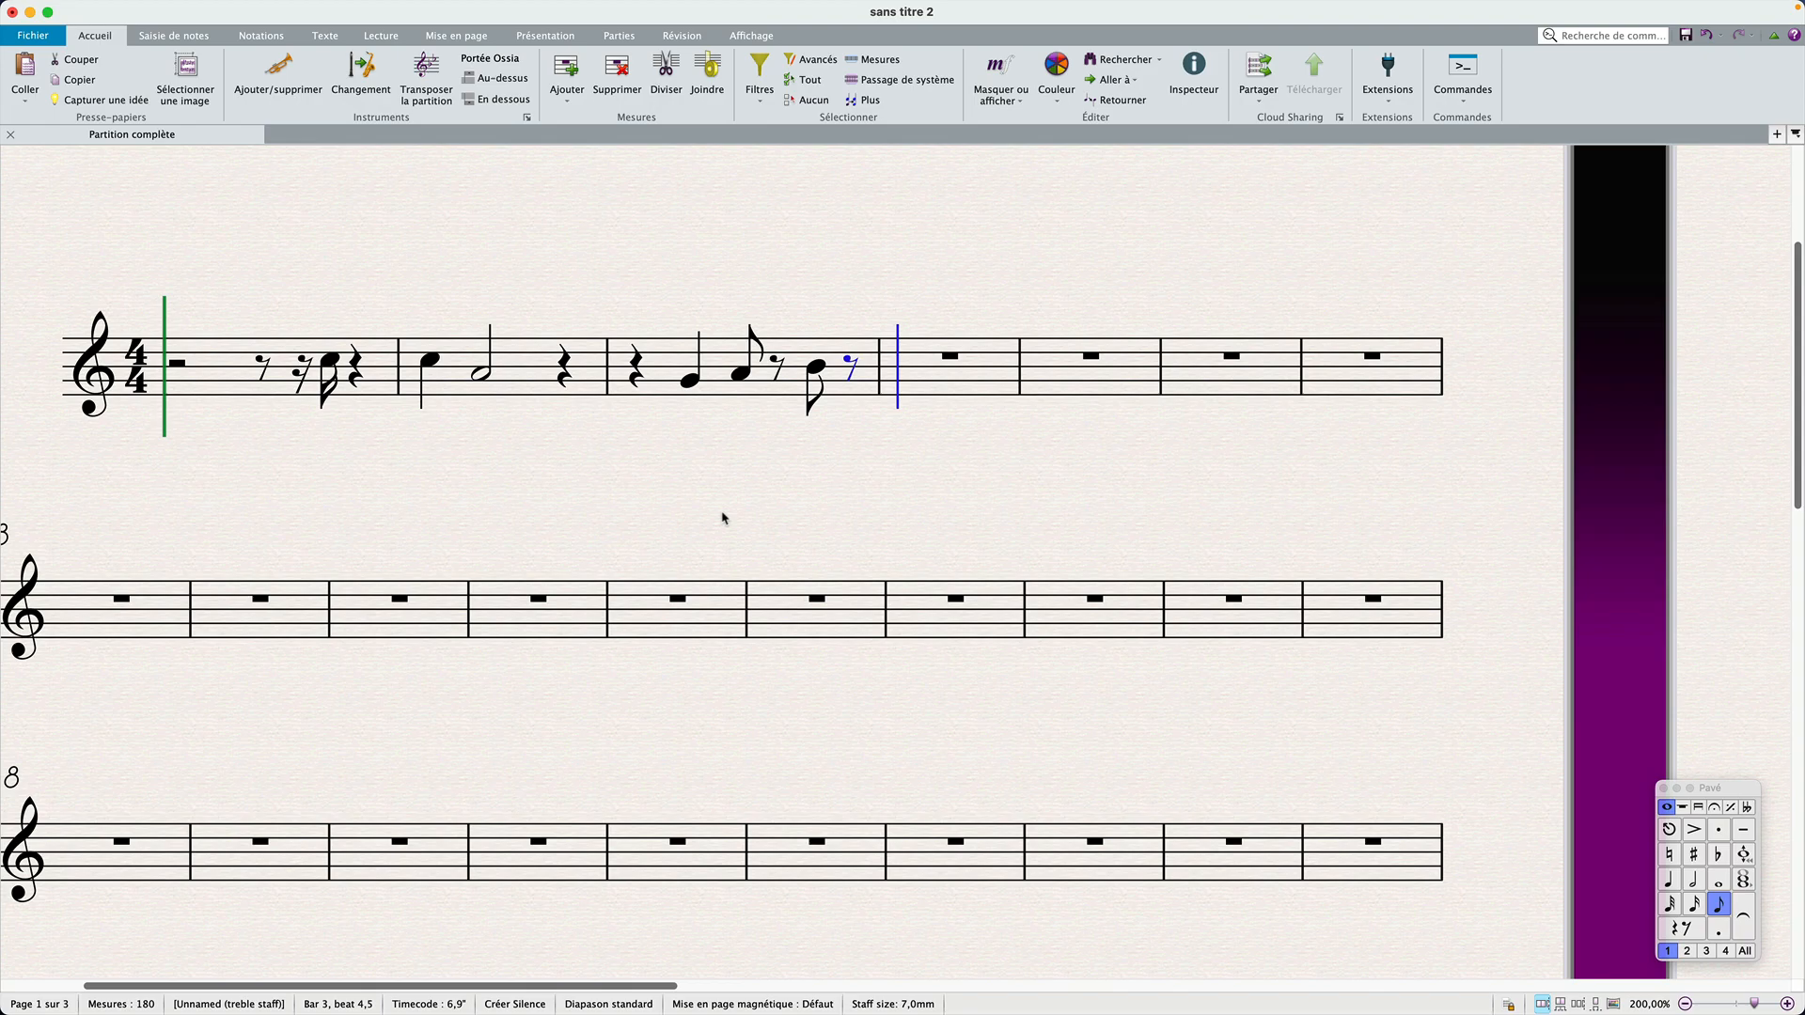
Step: Clear all the notes from bar 3
click(668, 386)
key(BackSpace)
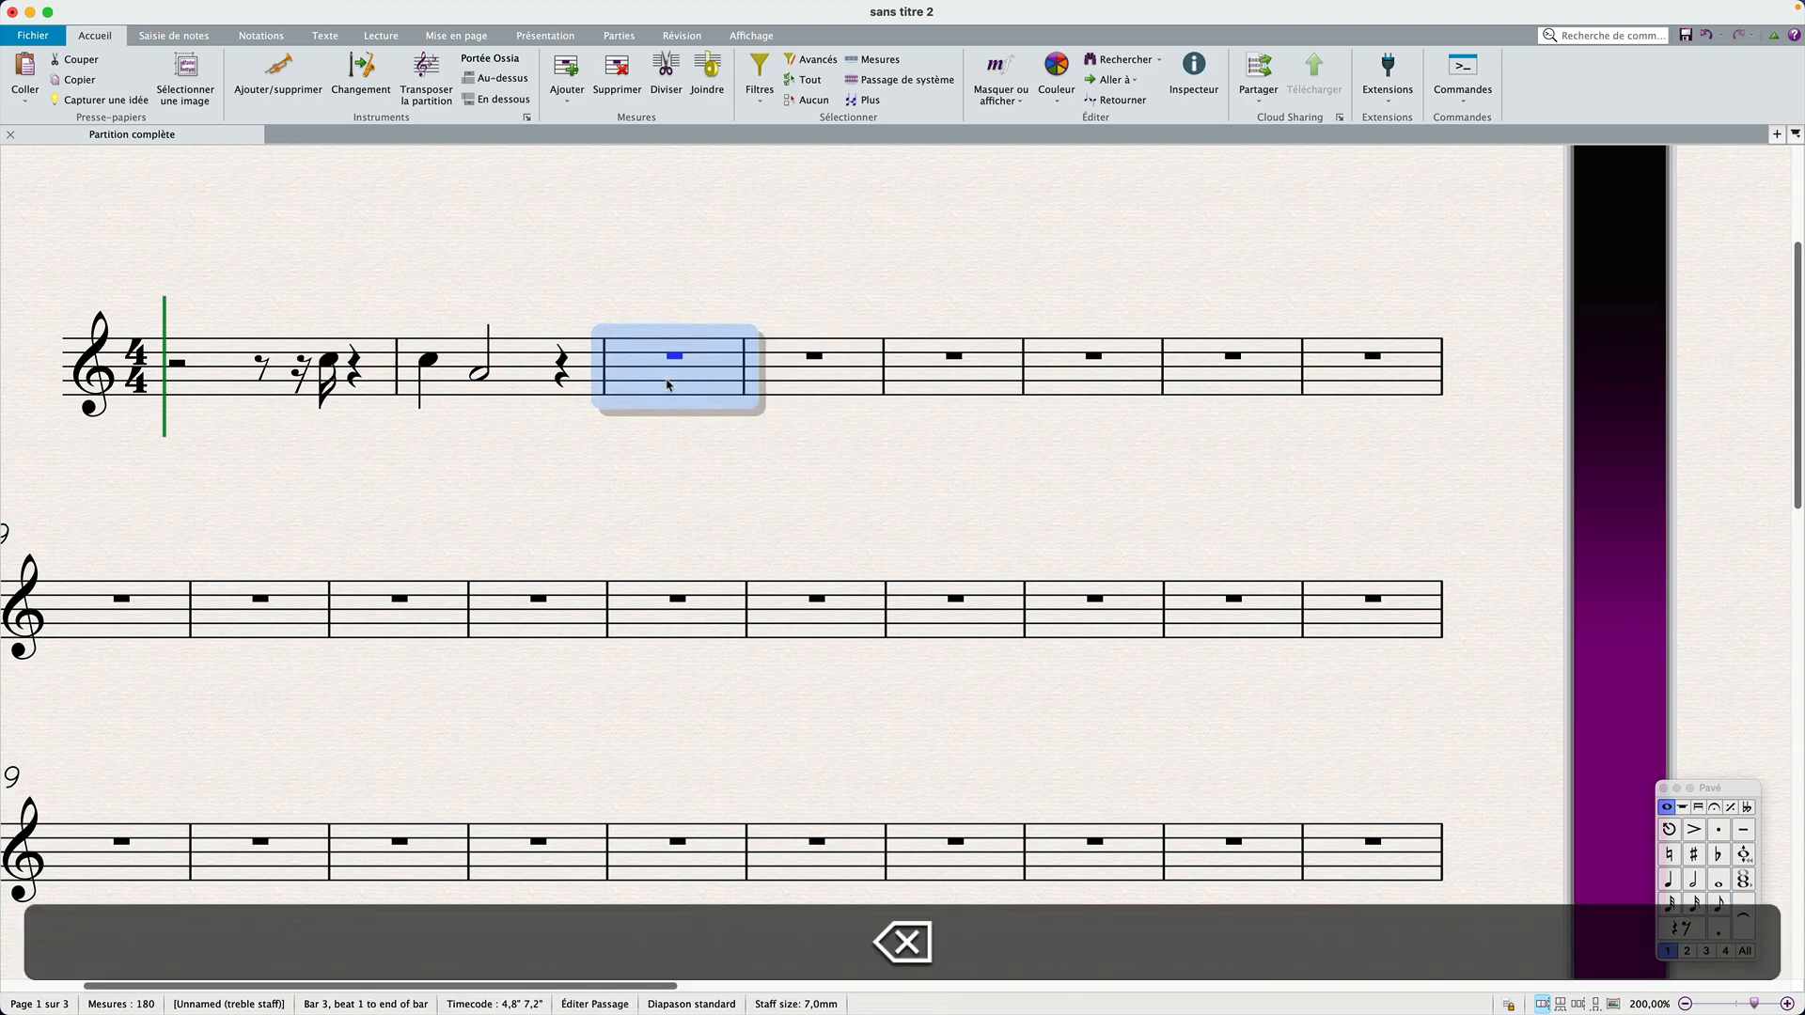
click(676, 473)
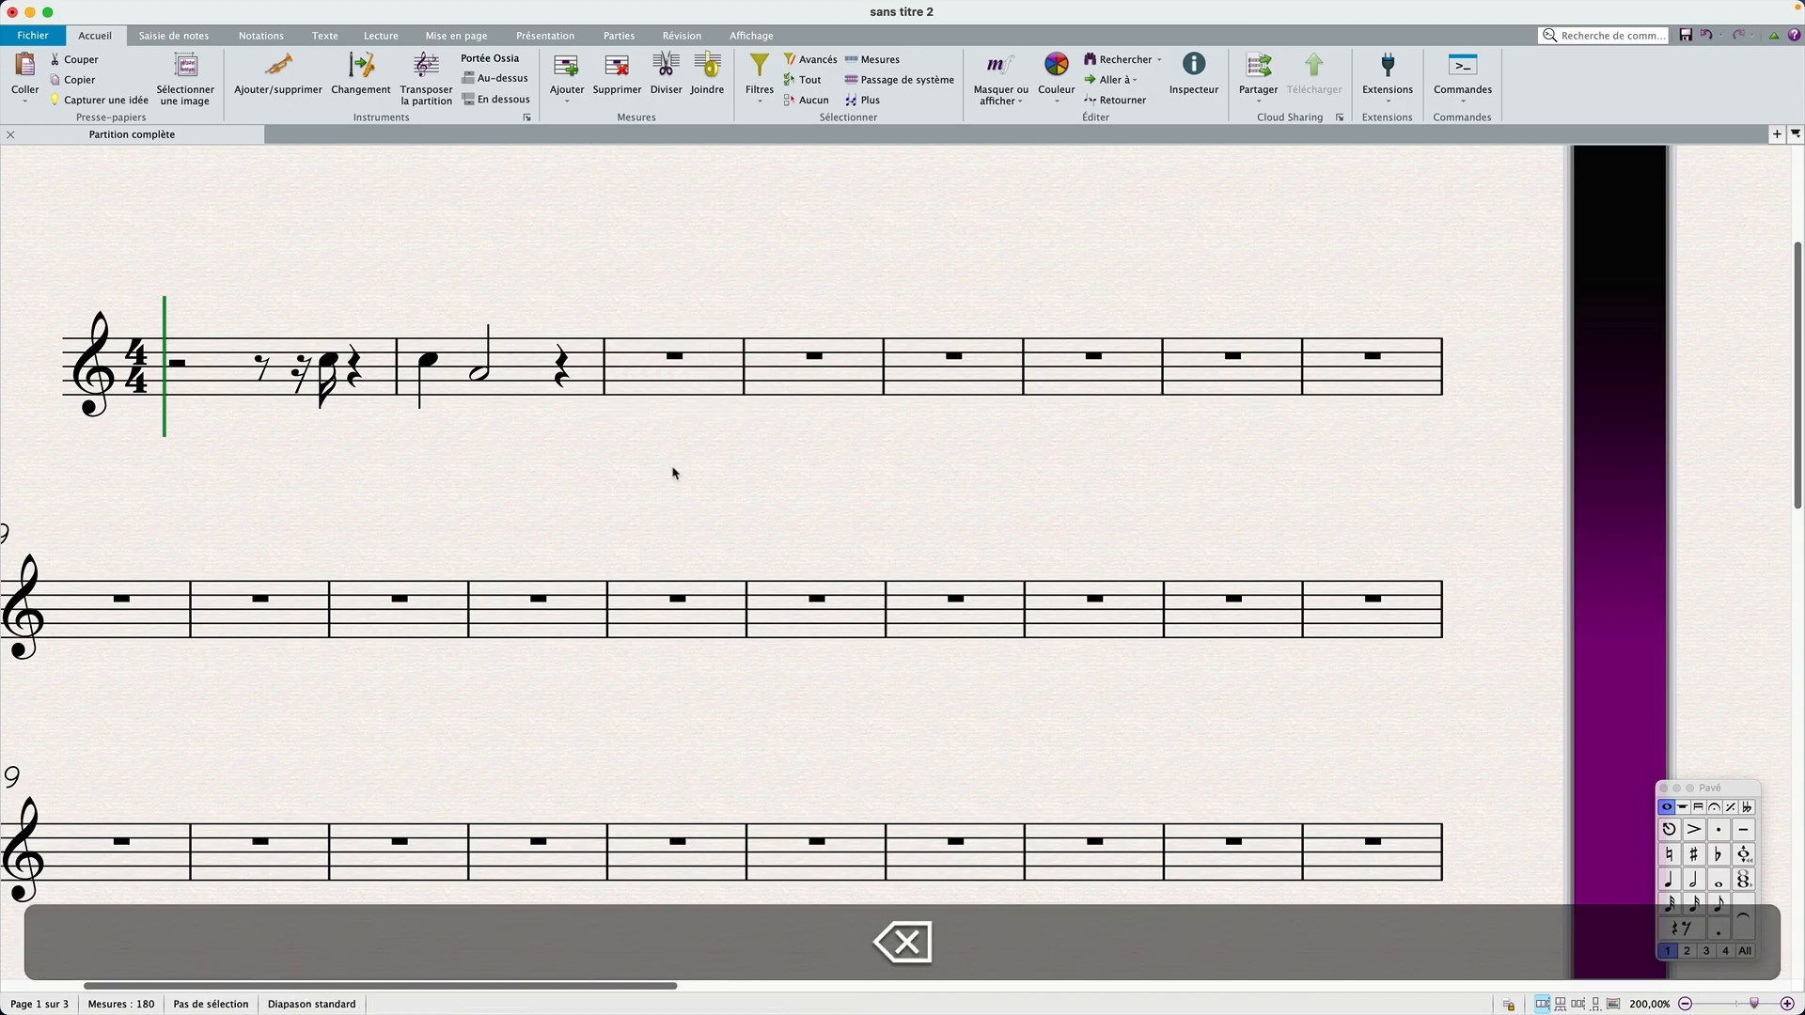
Step: Shift the A4 half note in bar 2 ahead of the C5 quarter note, and move it back to beat 2
click(480, 376)
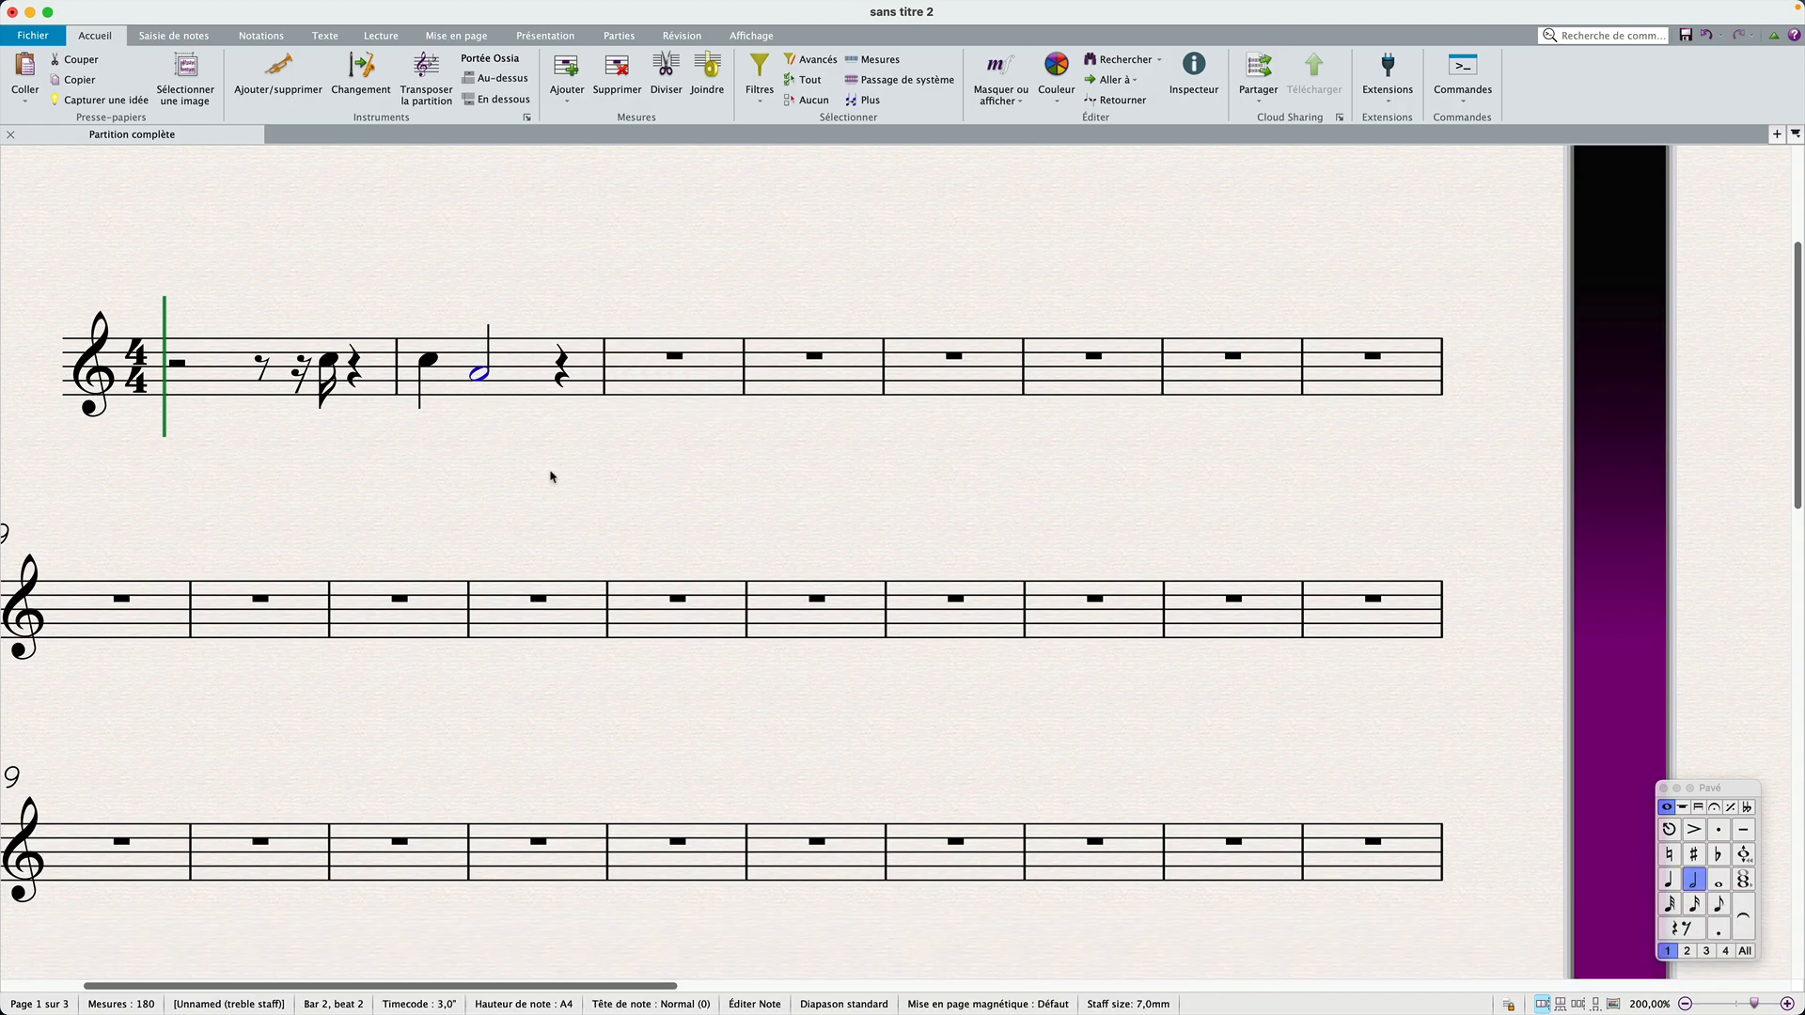
key(alt+super+Left)
key(alt+super)
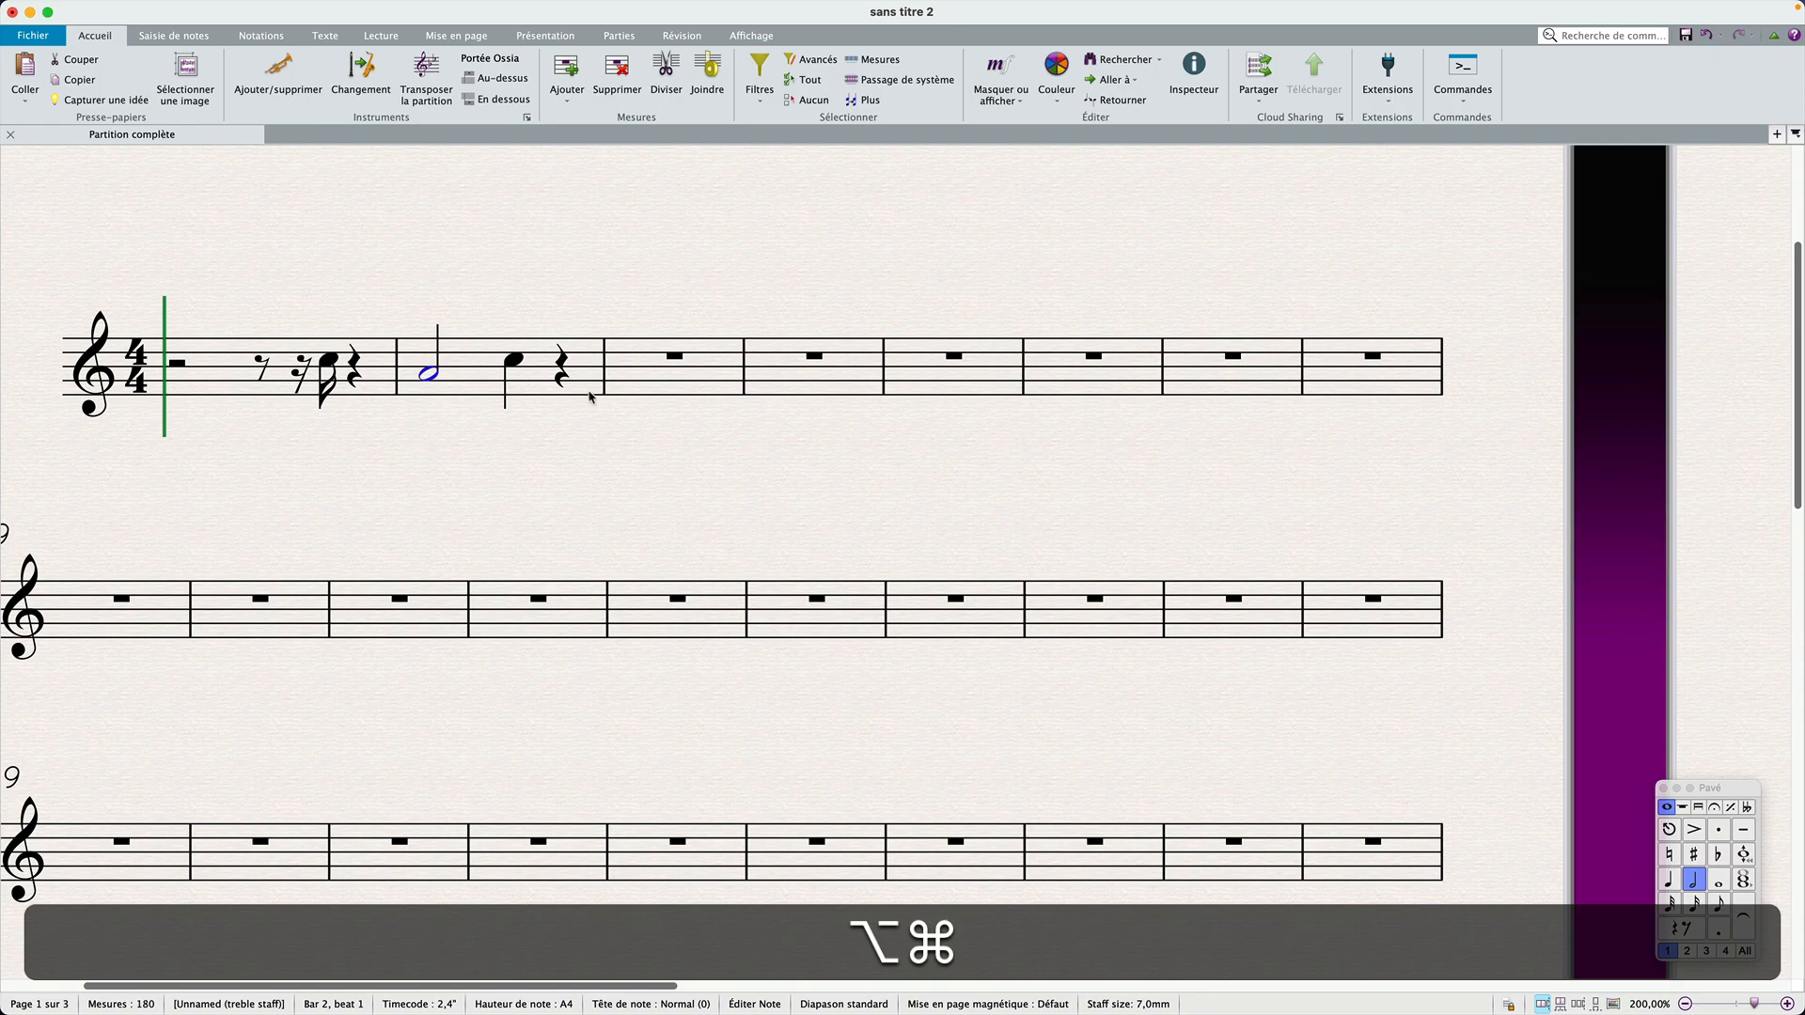
key(alt+super+Right)
Step: Try shifting the C5 quarter note in bar 2 one beat right, and undo the shift
click(429, 361)
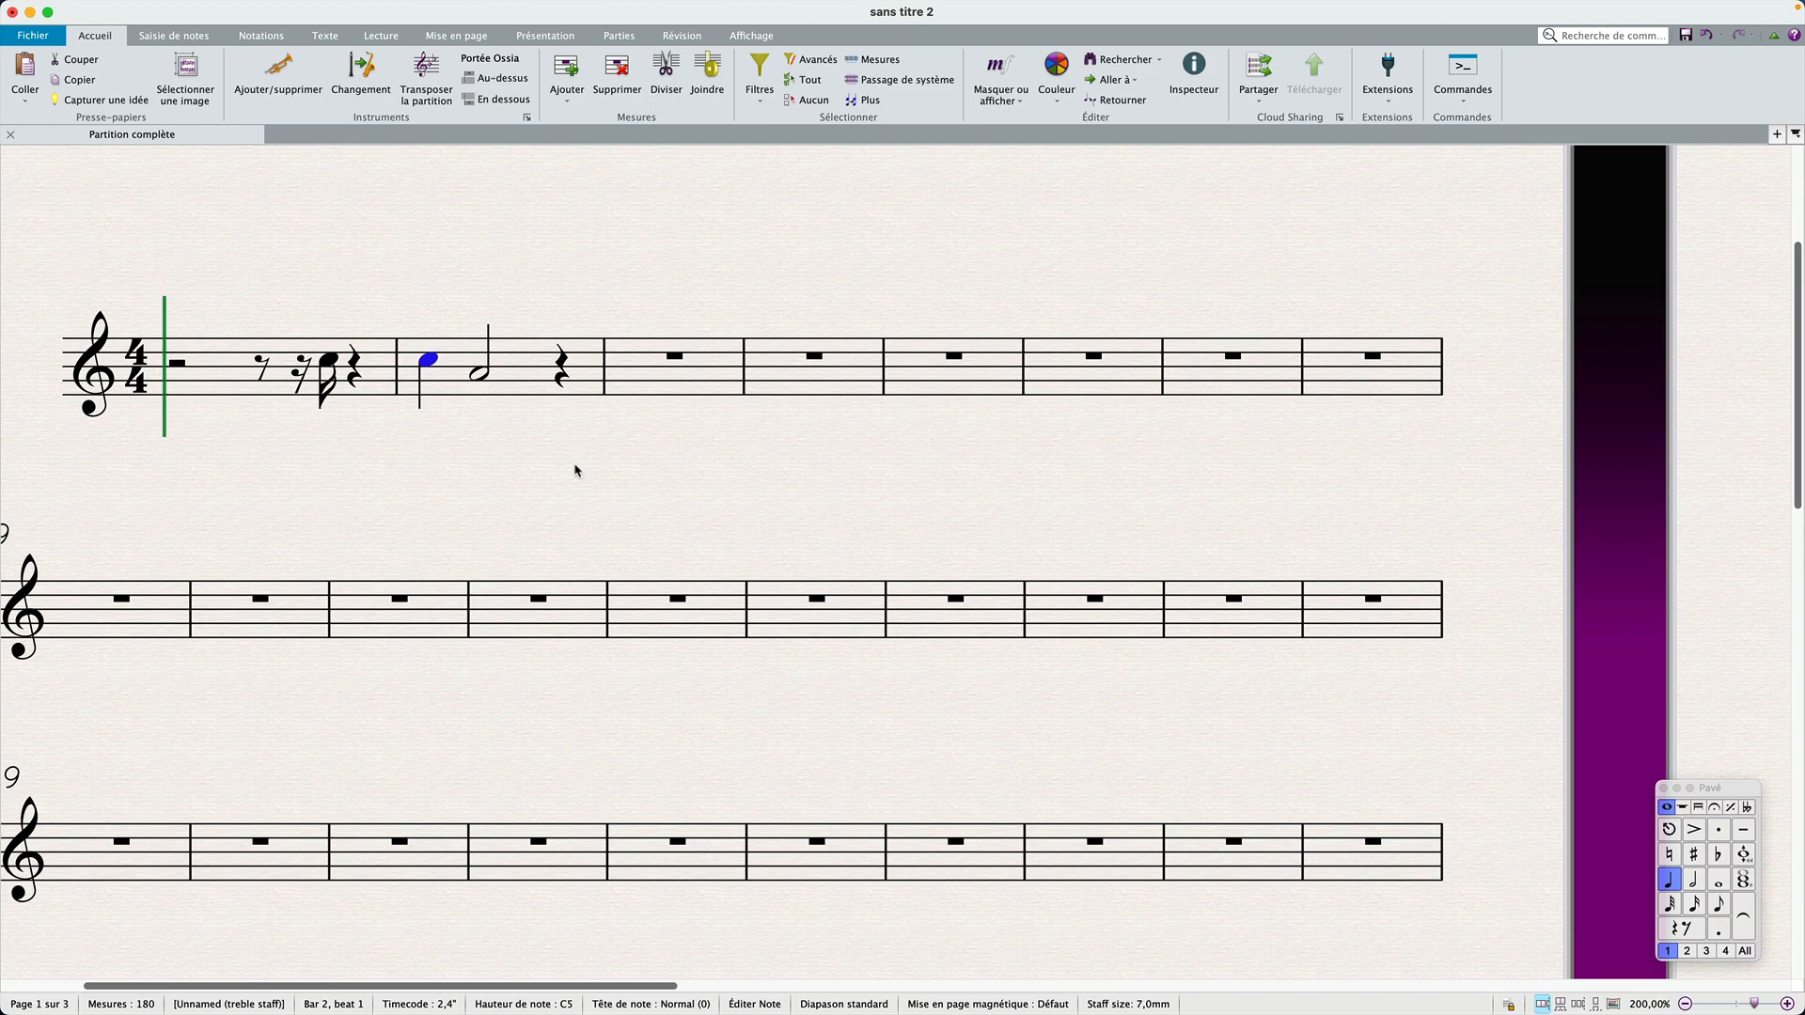
key(alt+super+Right)
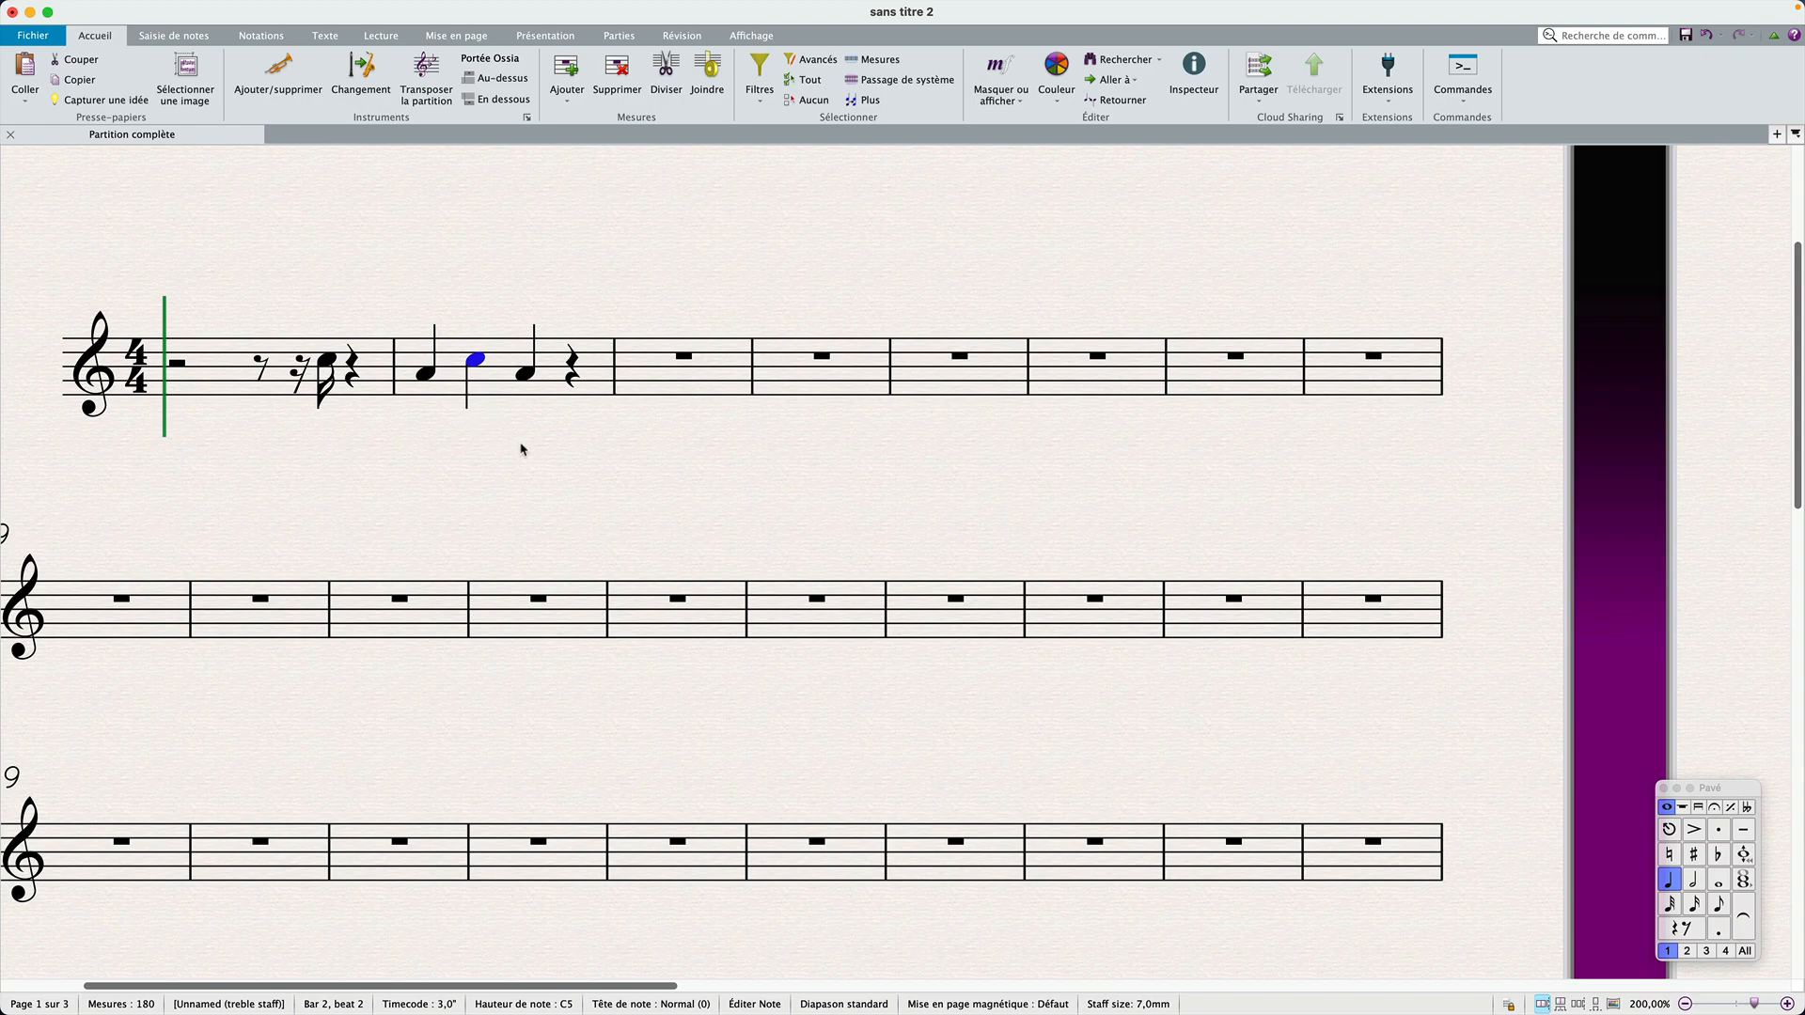
key(super+z)
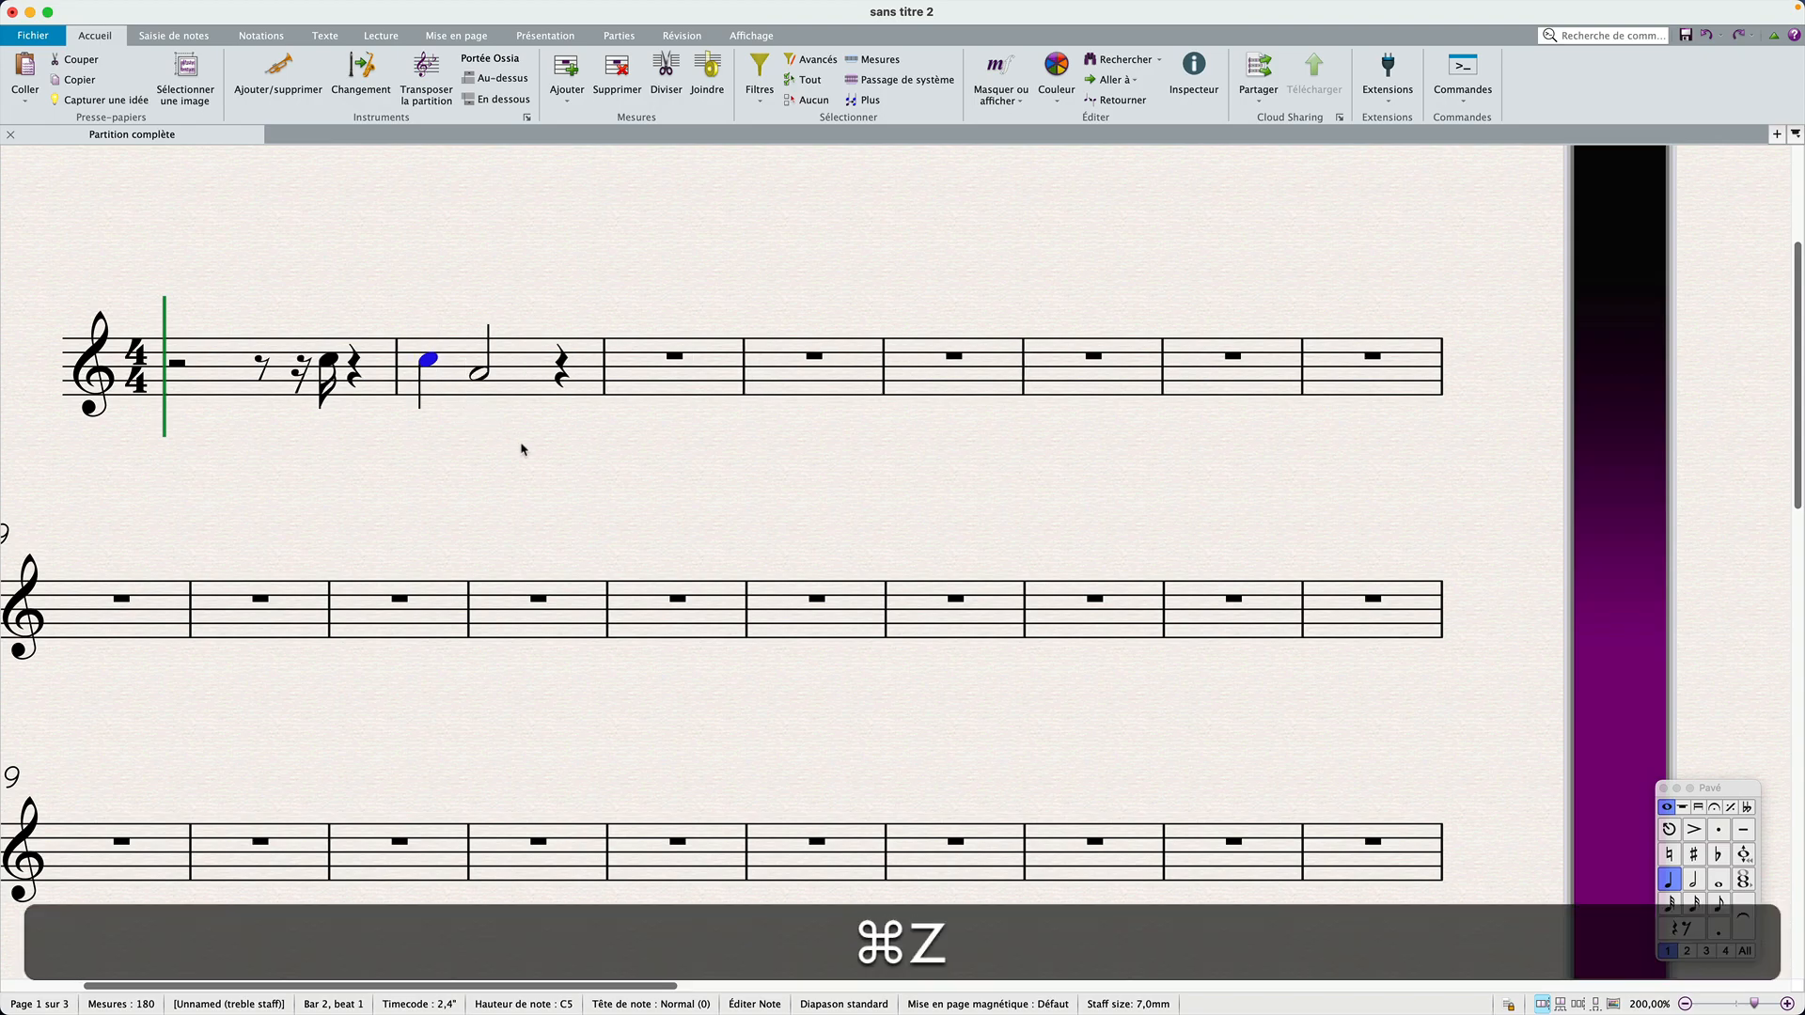
Step: Shift the A4 half note in bar 2 right to beat 4, tied over into bar 3
click(479, 377)
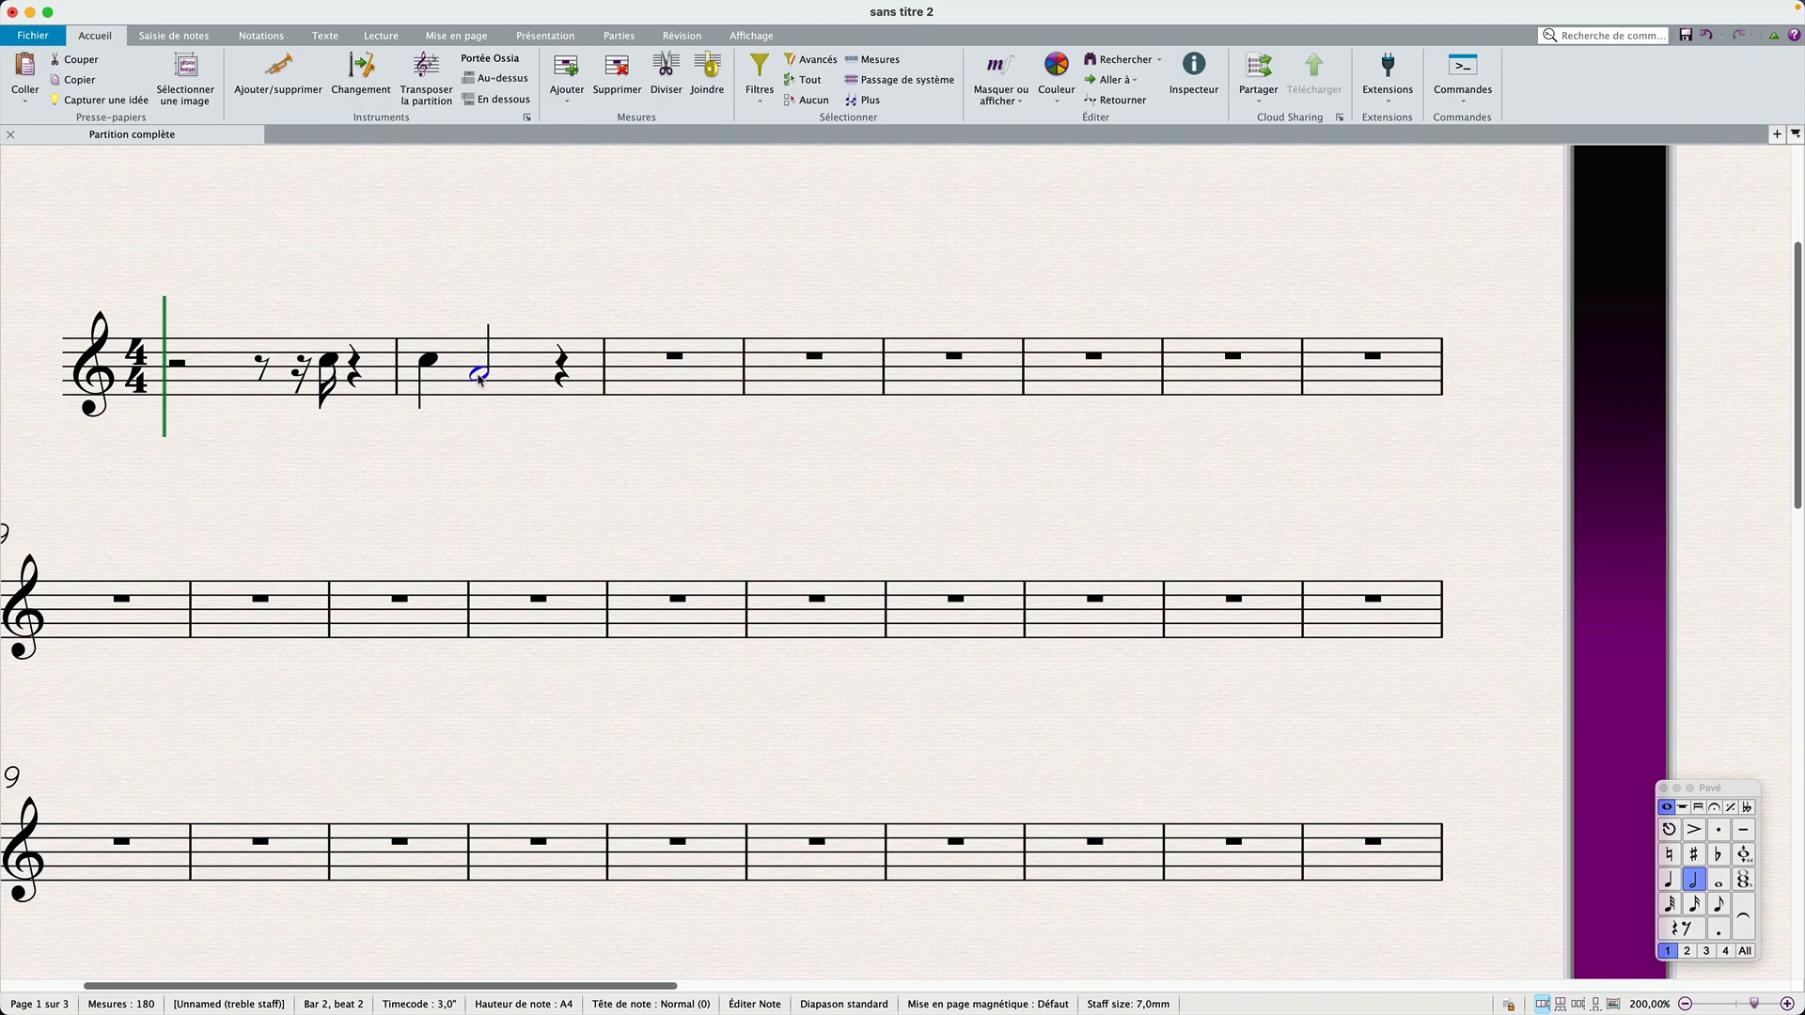
key(alt+super+Right)
key(alt+super+Right)
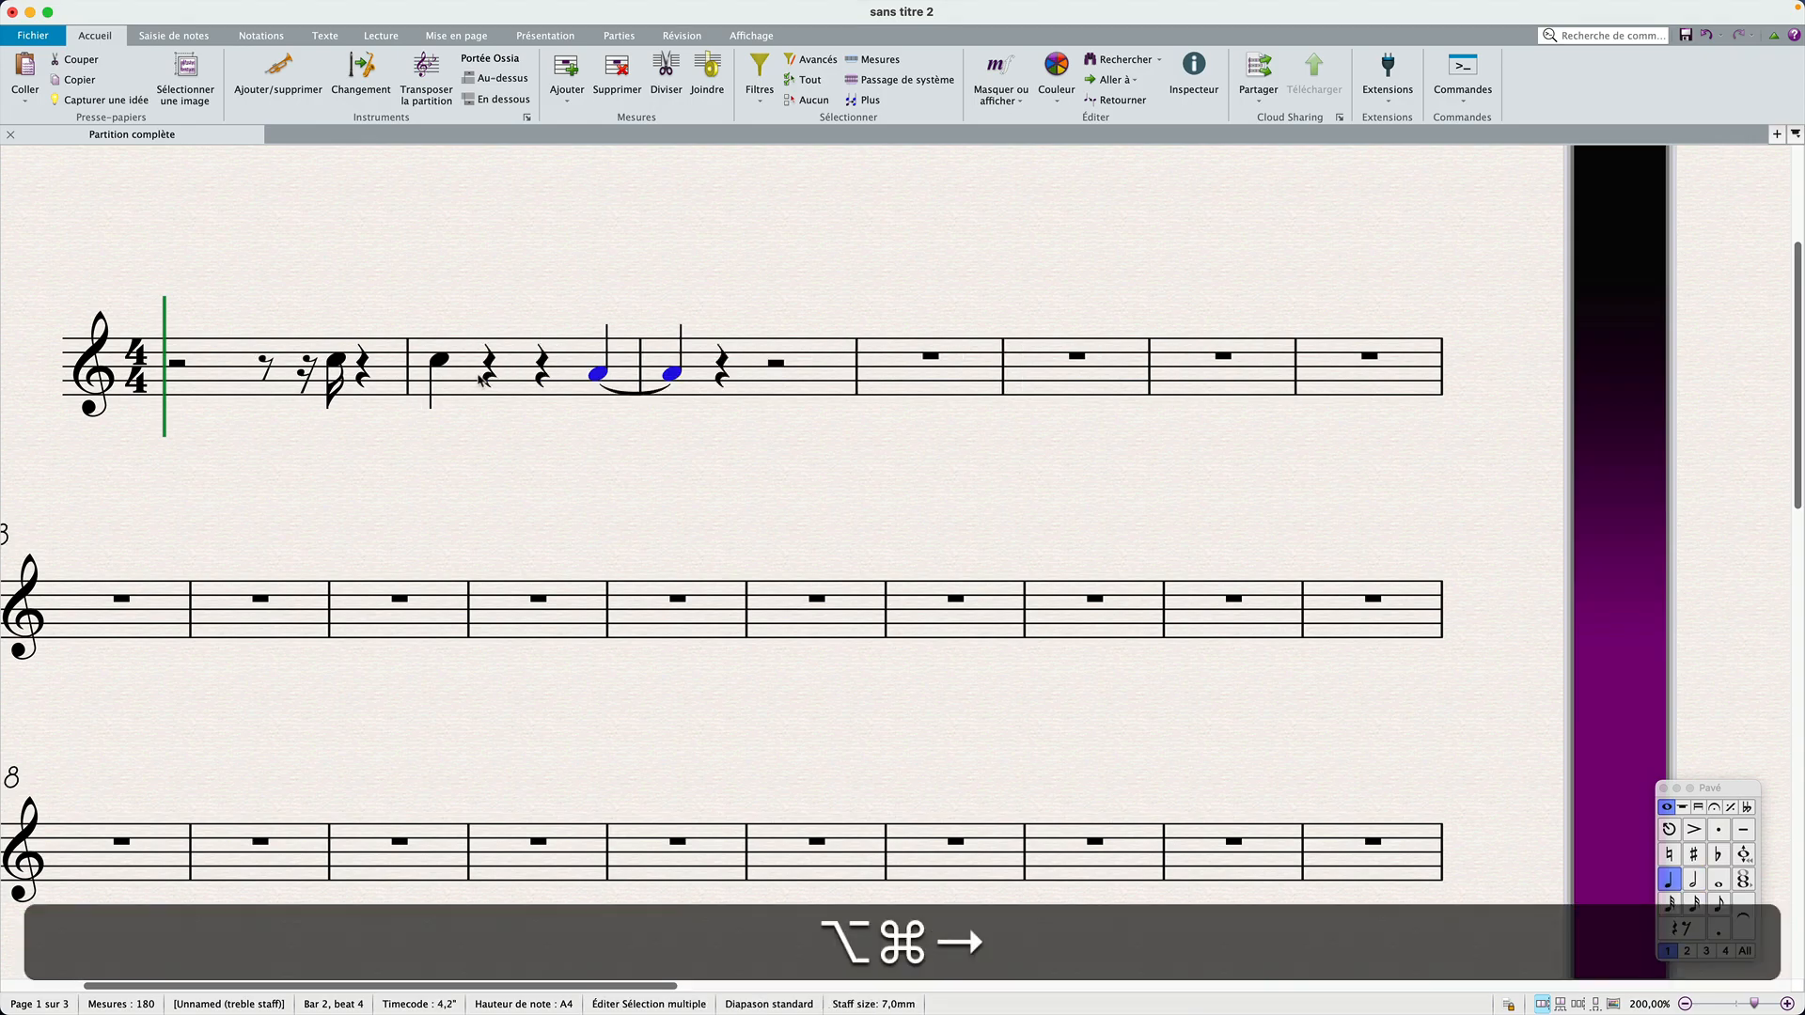
Step: Shift the tied A4 pair right to start on beat 1 of bar 3, move it back one beat, and shift it right again
key(alt+super+Right)
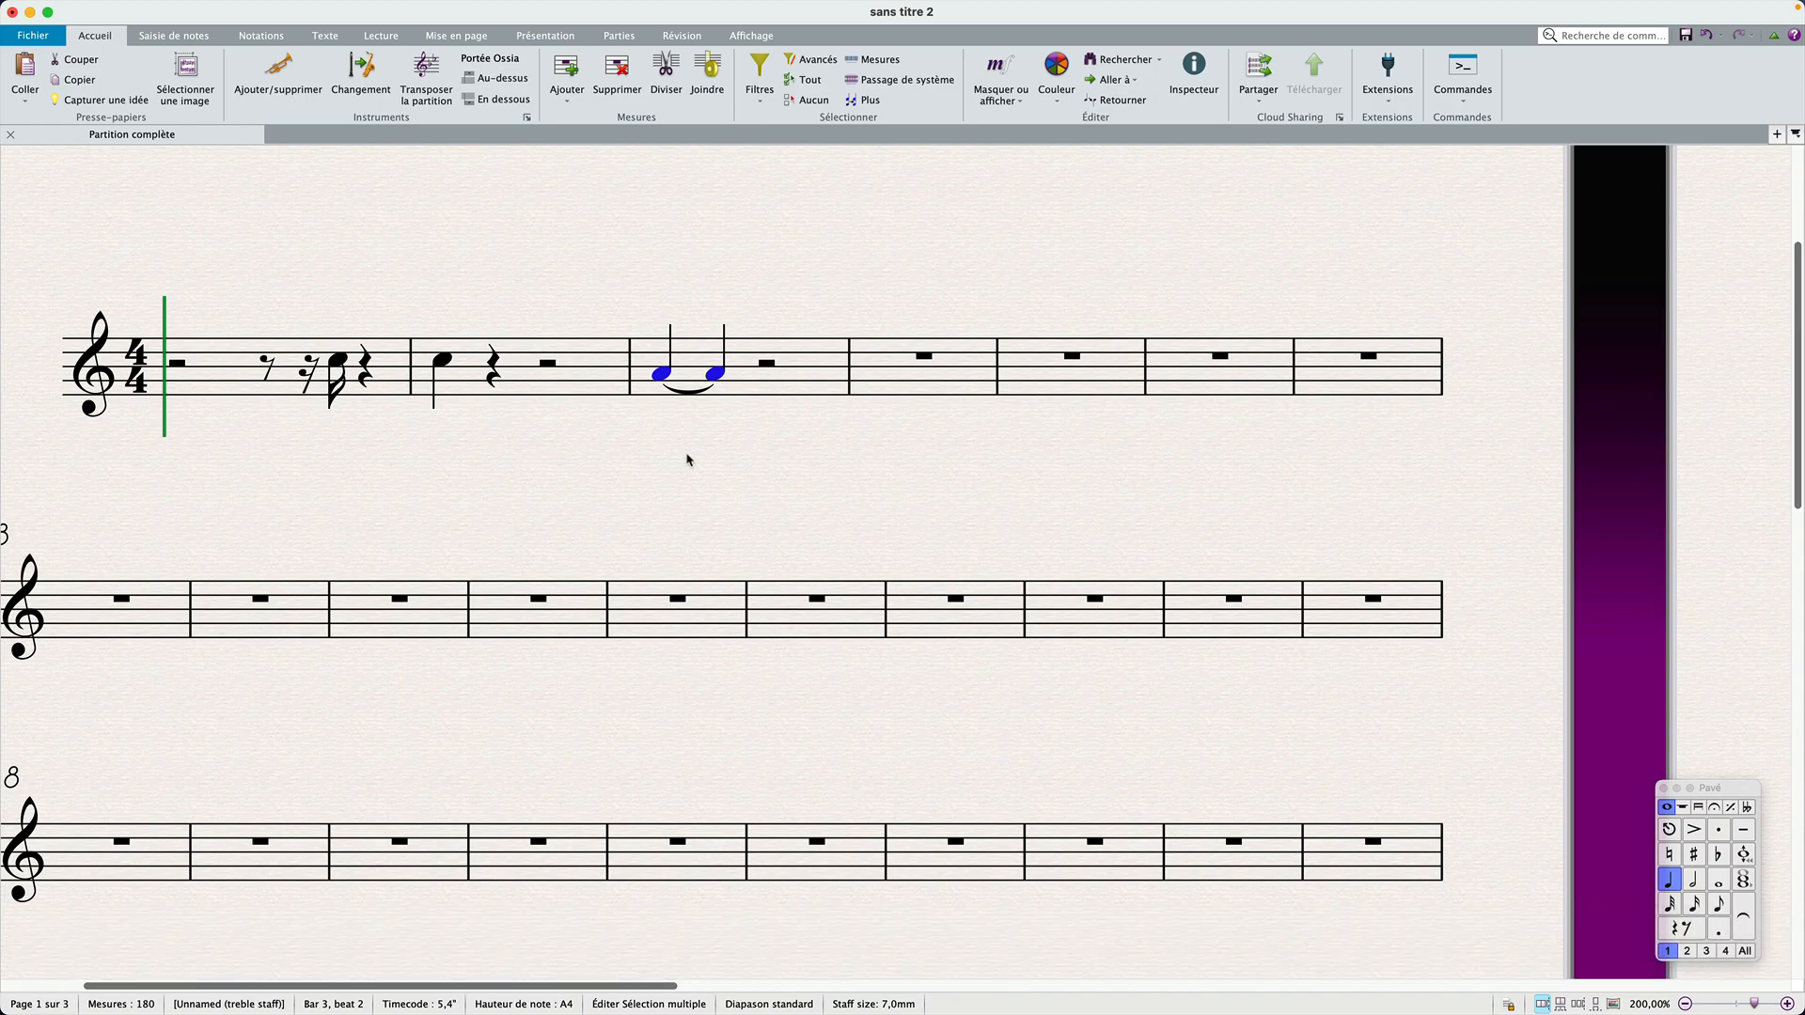
key(alt+super+Left)
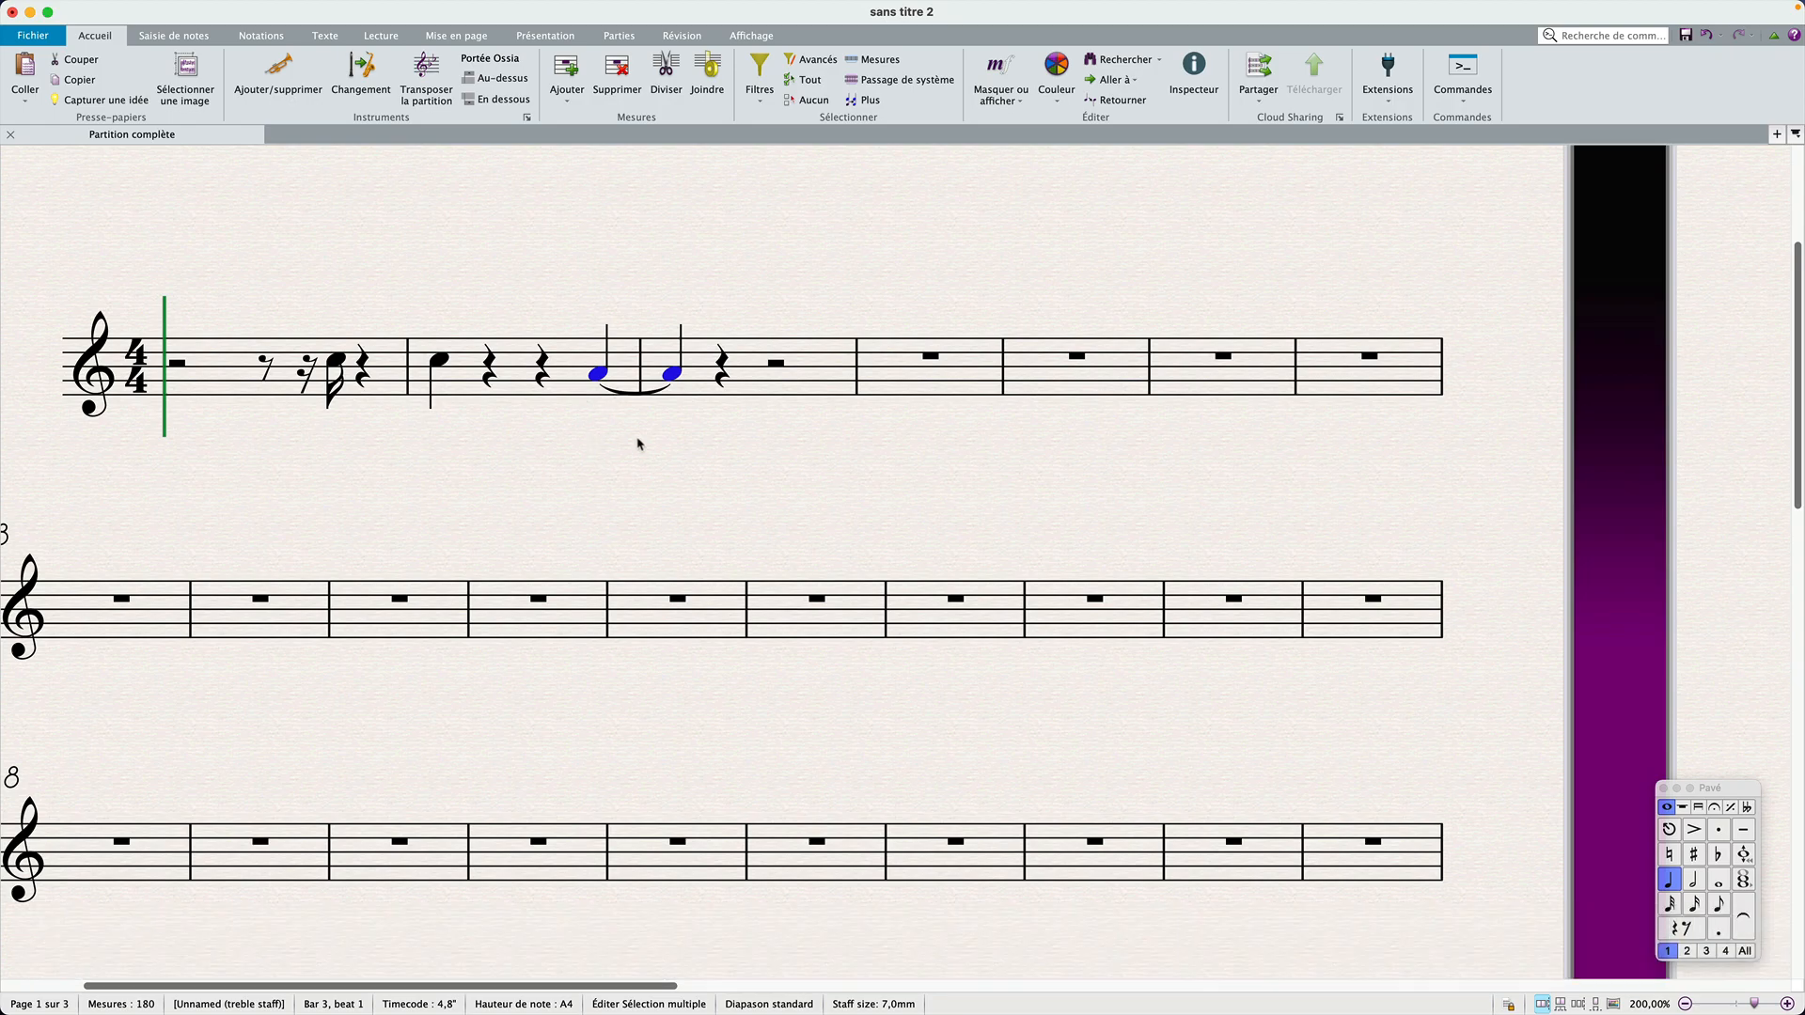
key(alt+super+Right)
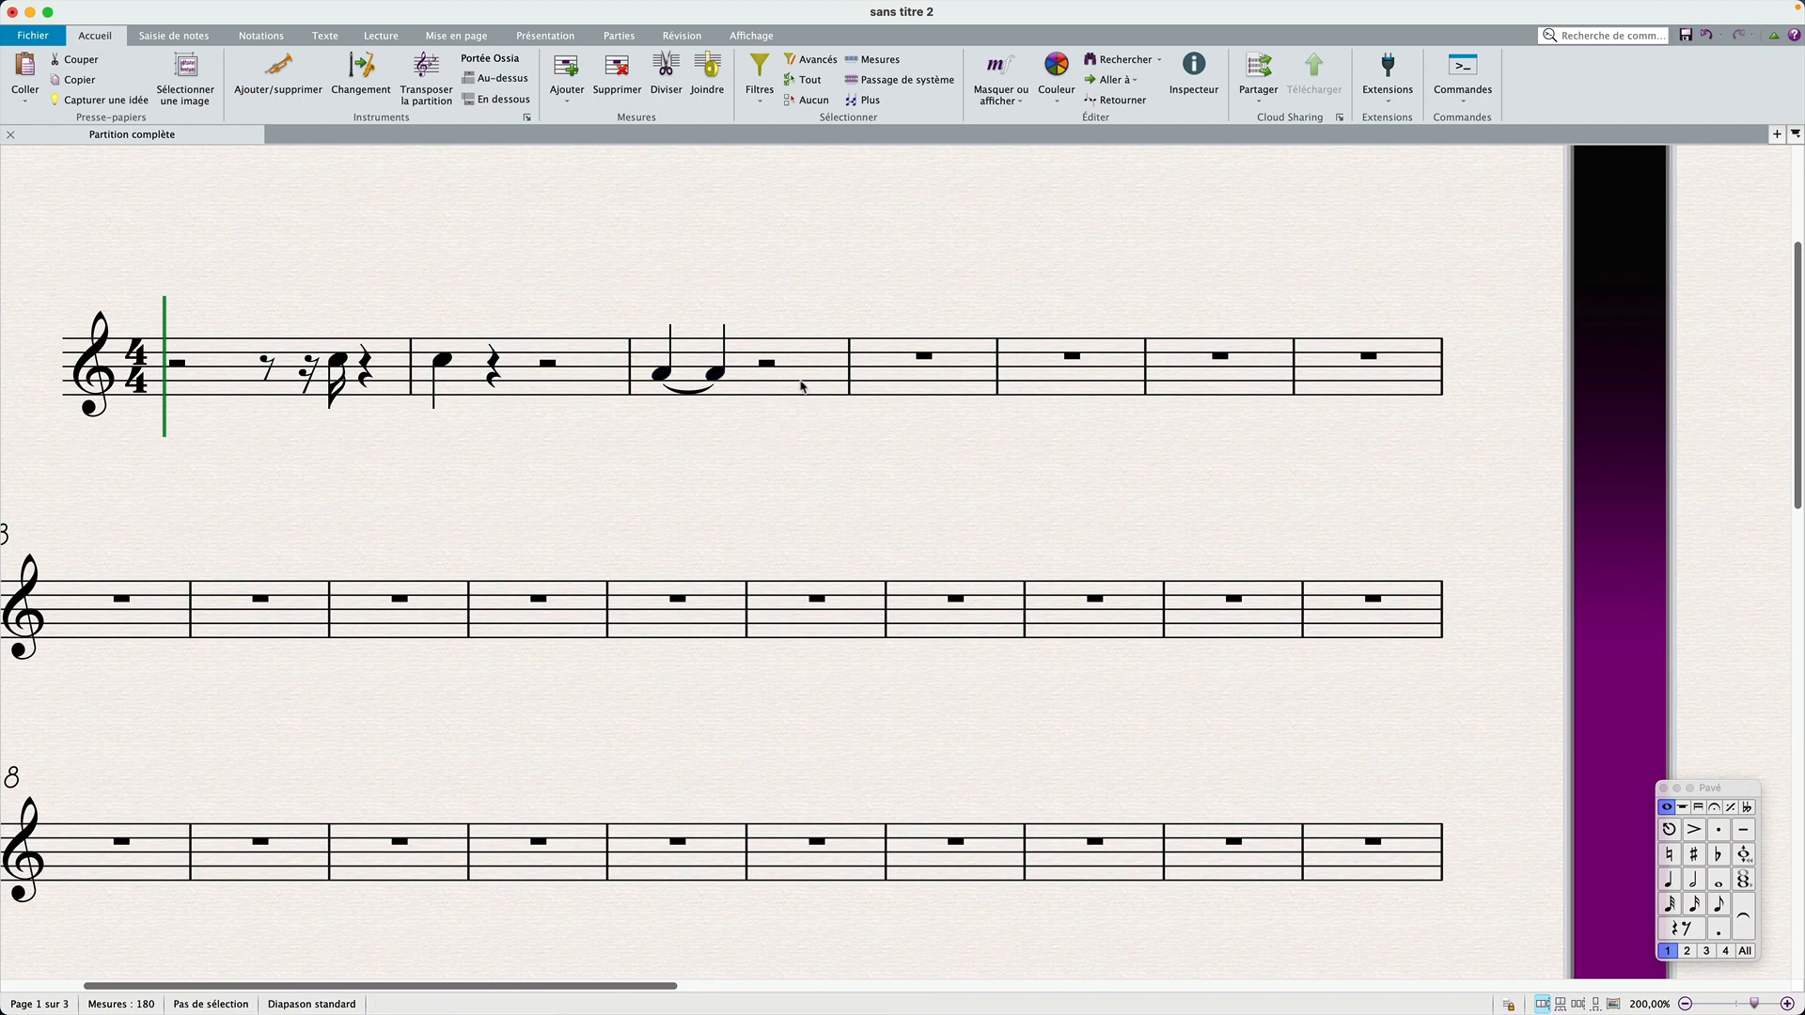
Step: Run Combine Tied Notes and Rests on bars 1 to 7 for both tied notes and rests, with a log file, and close the report
double_click(802, 384)
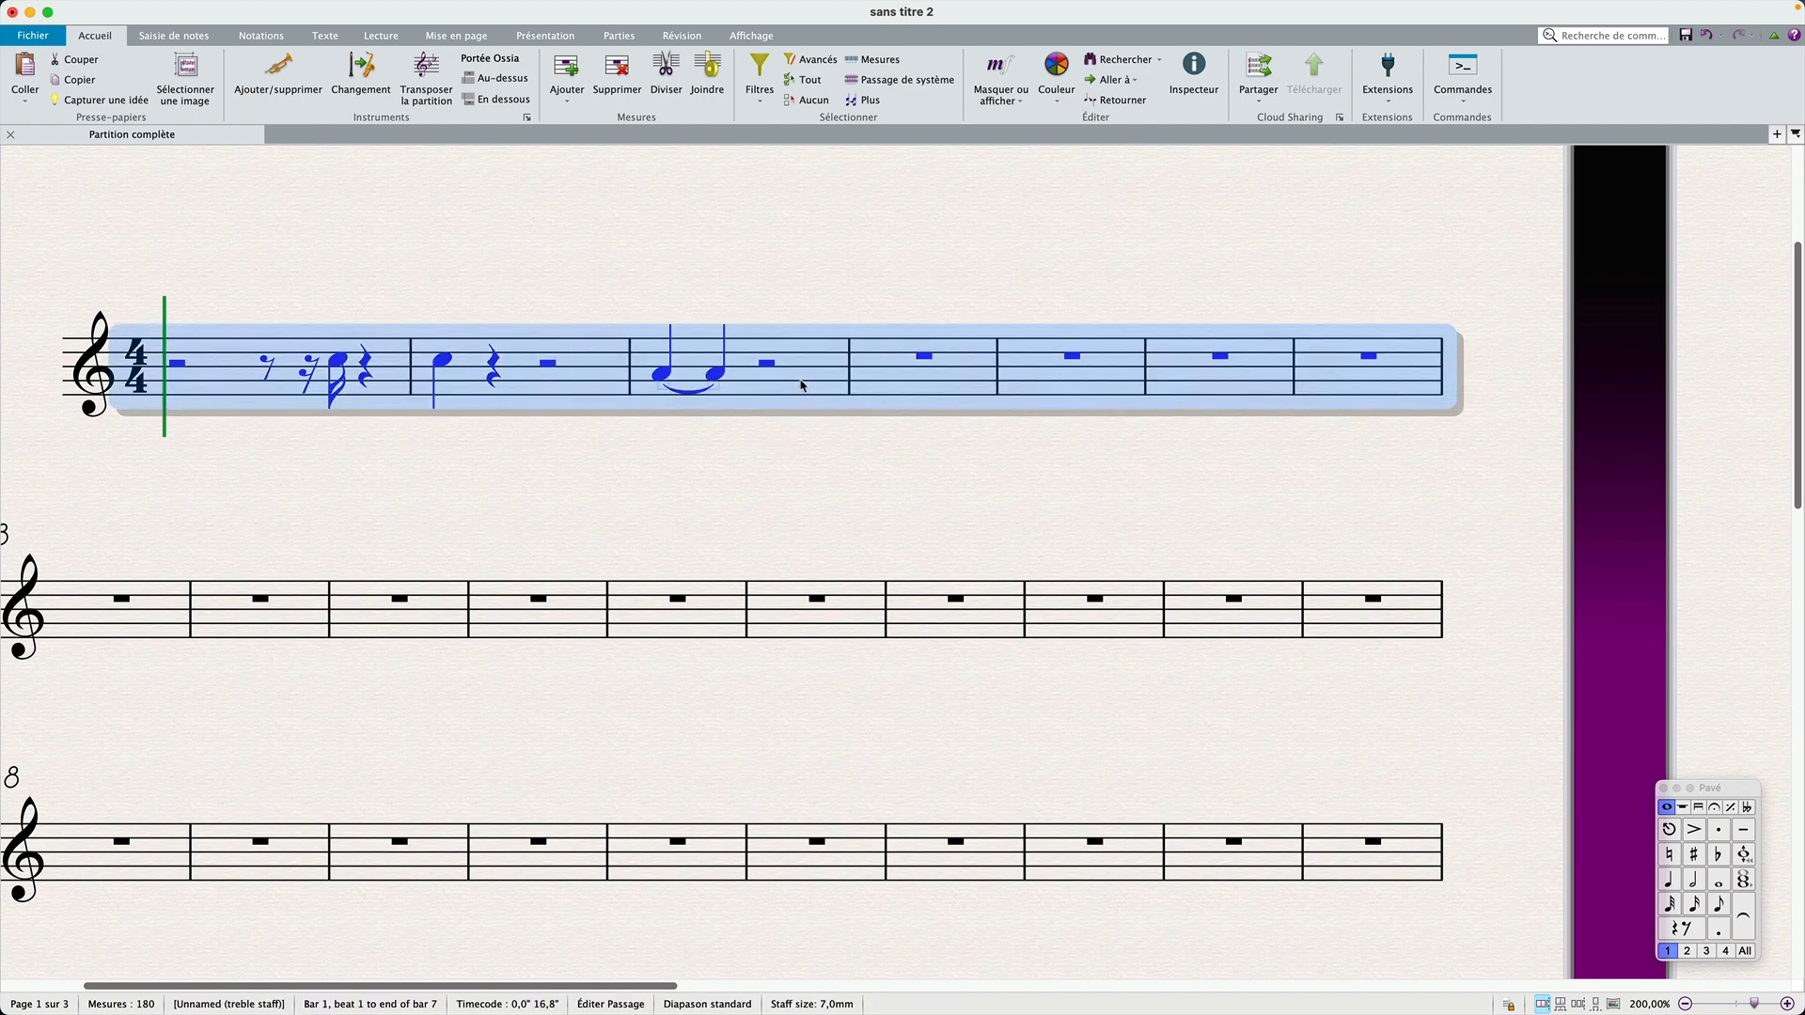
click(1612, 36)
text(combine)
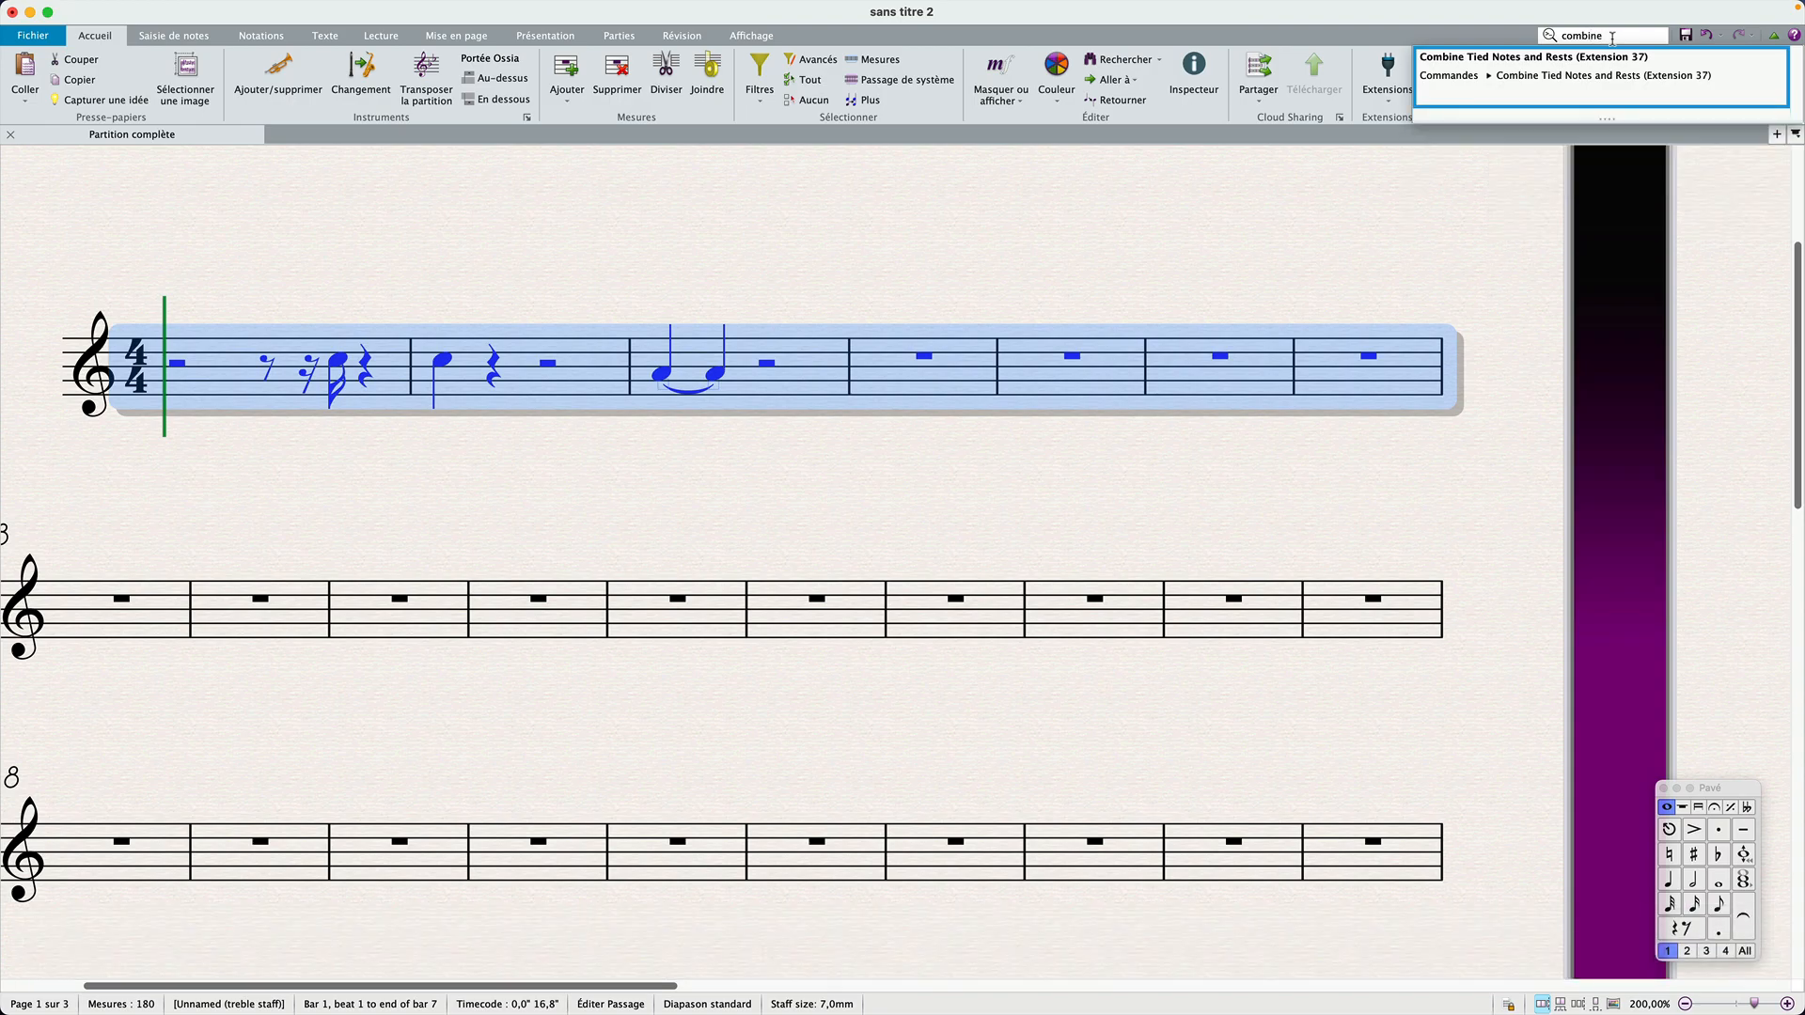
click(1529, 92)
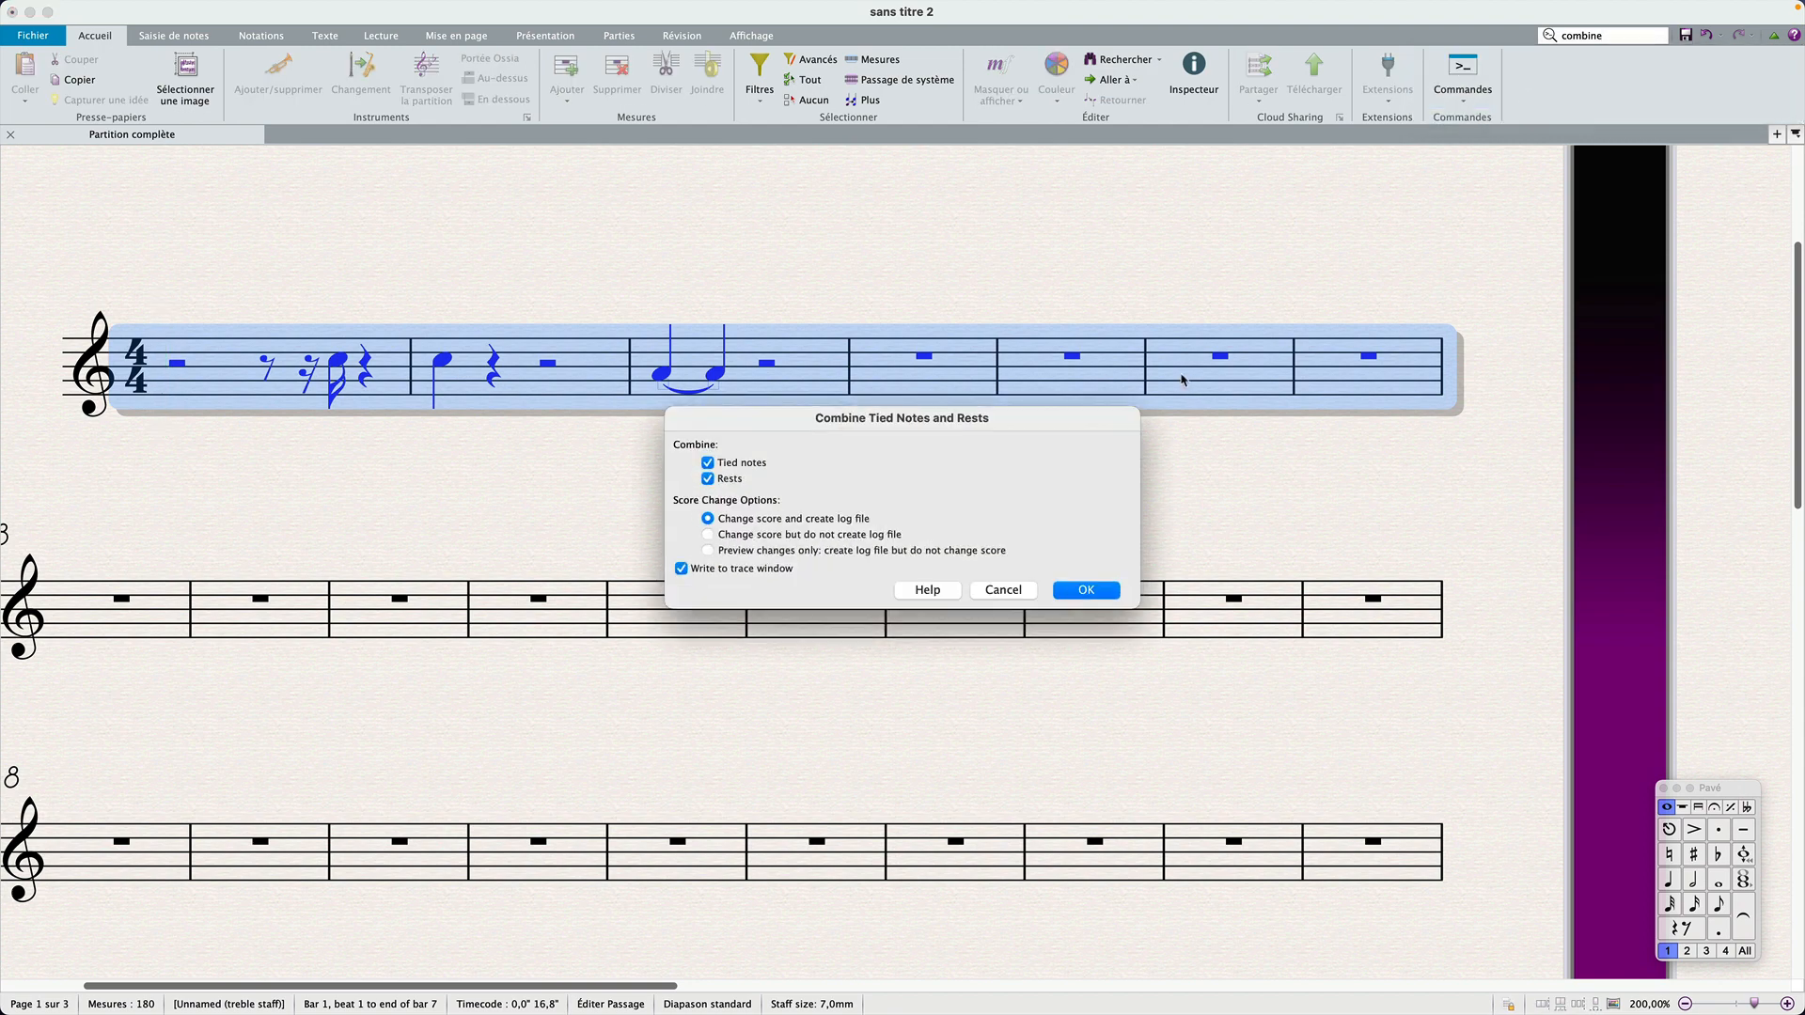
click(1088, 590)
click(1147, 618)
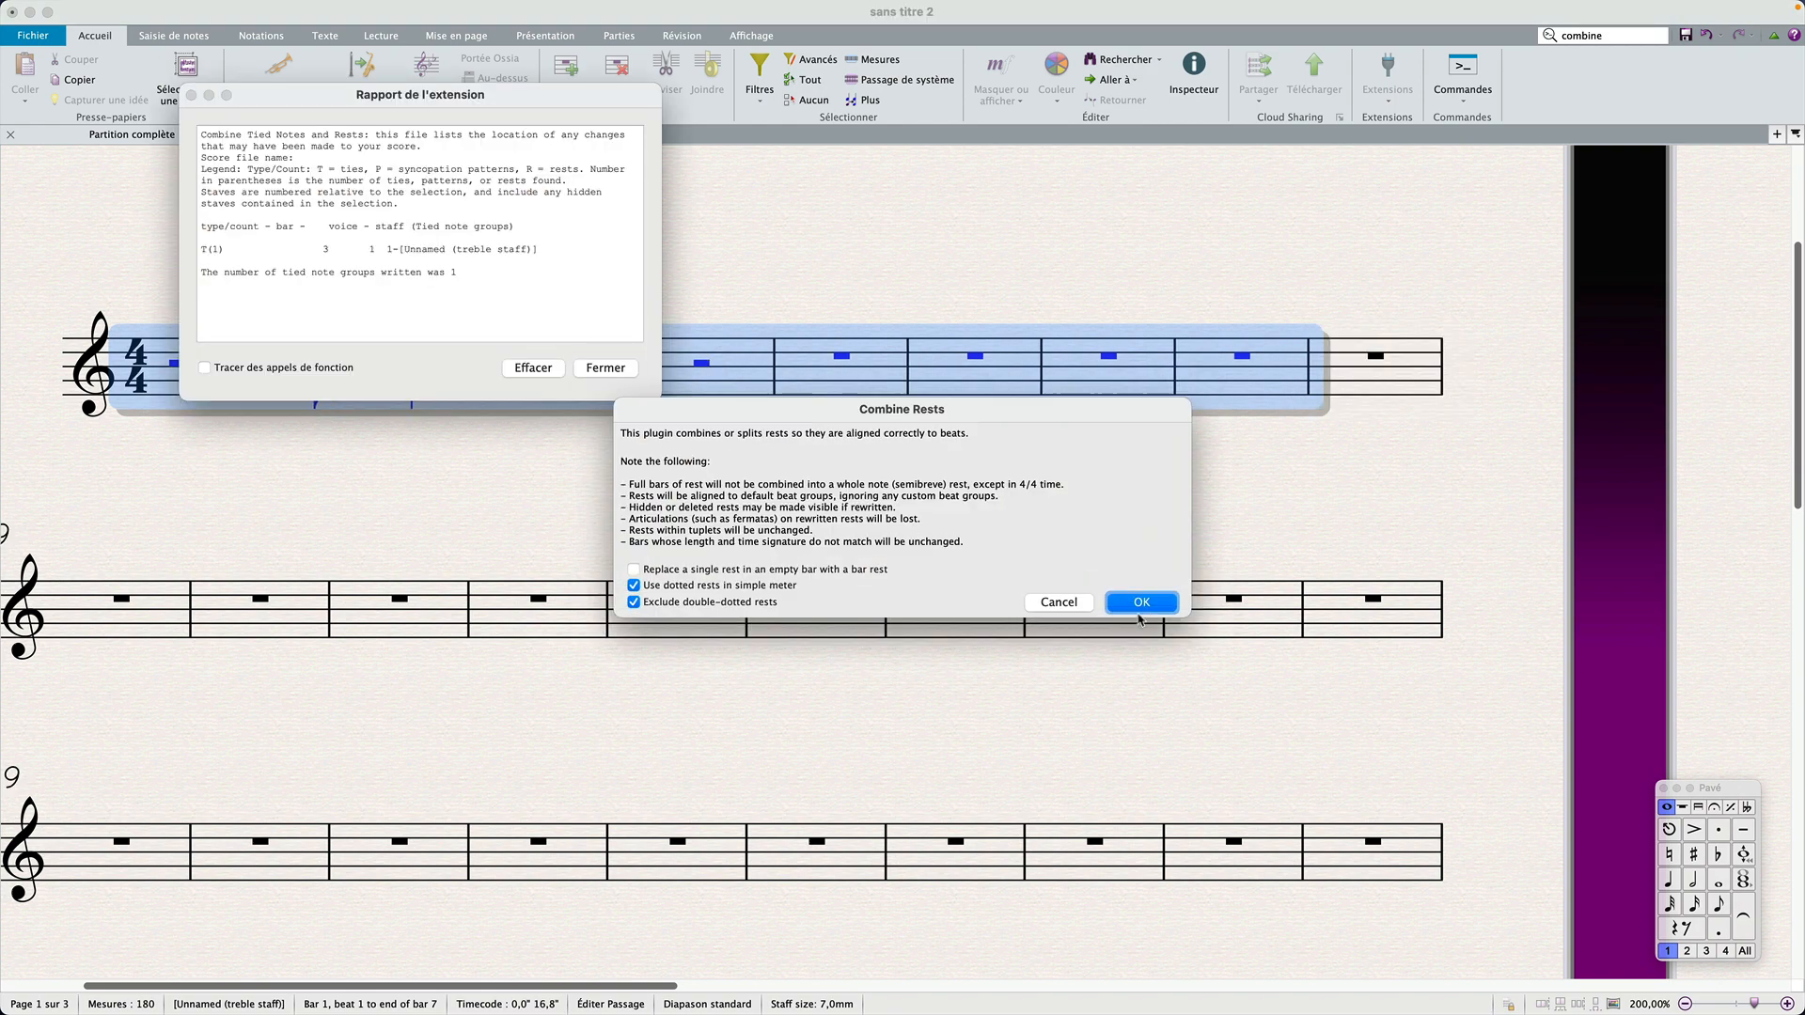
click(1128, 602)
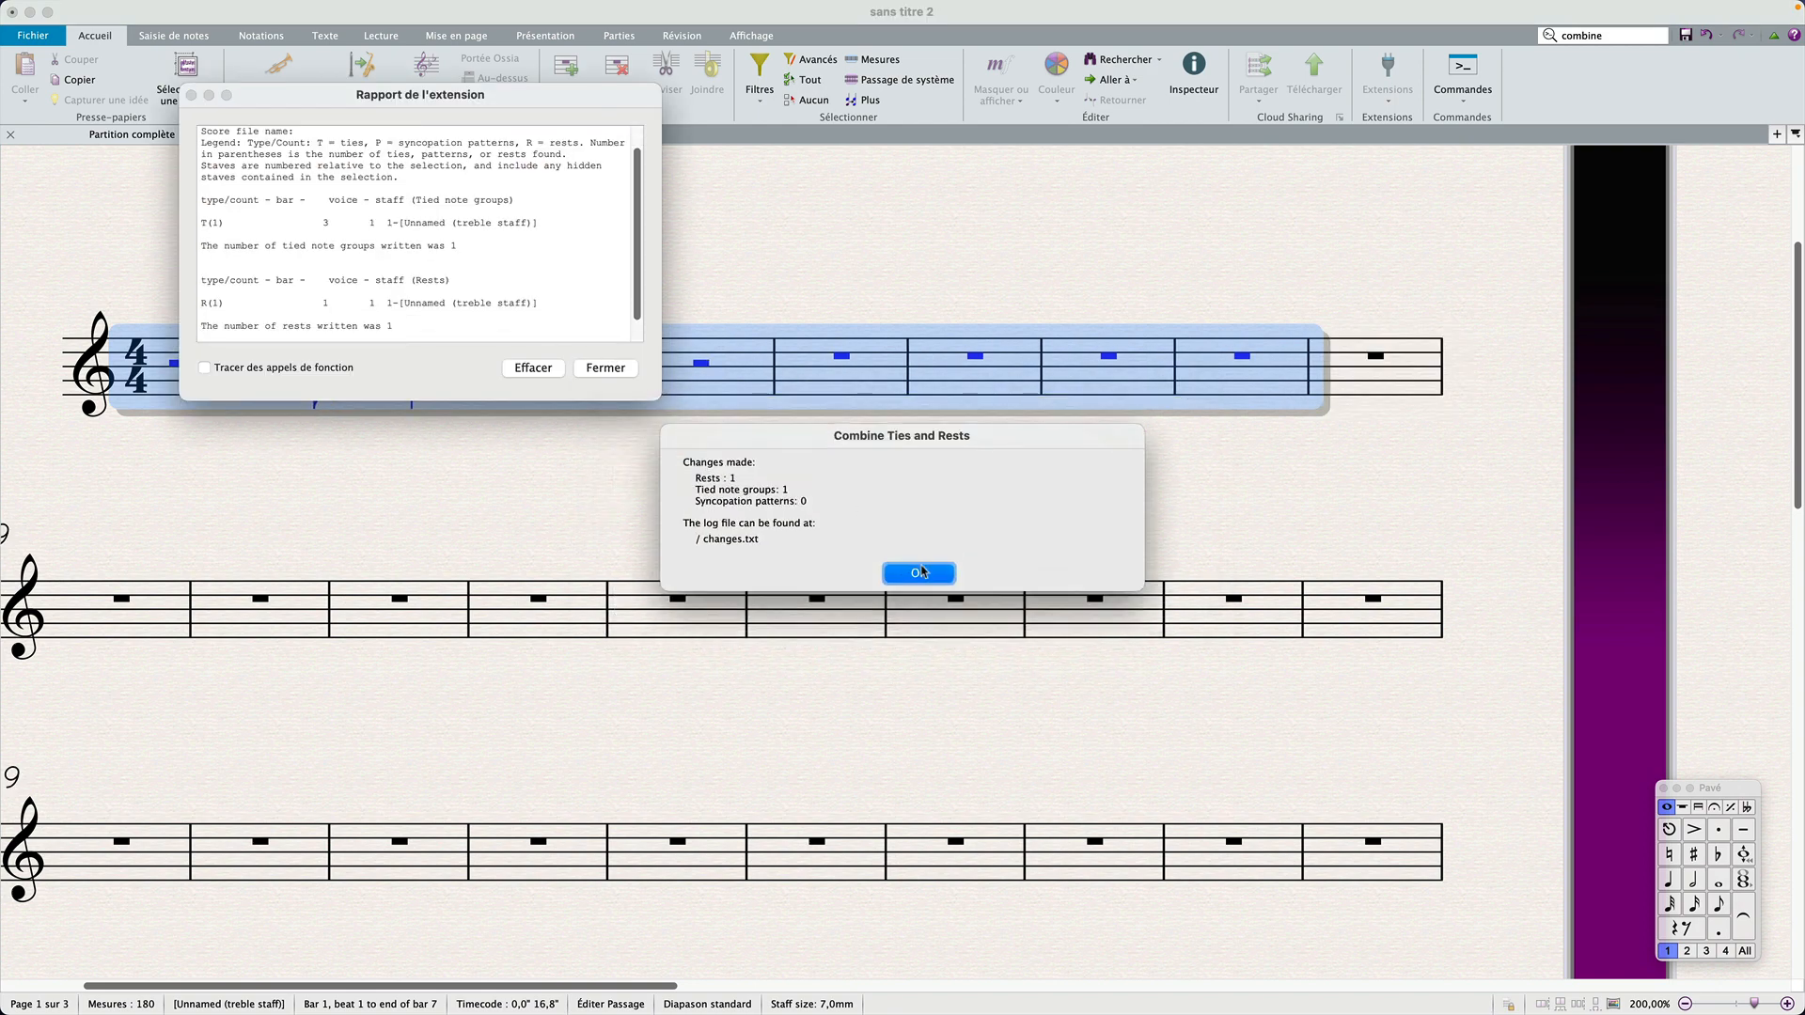
click(921, 573)
click(621, 369)
click(647, 459)
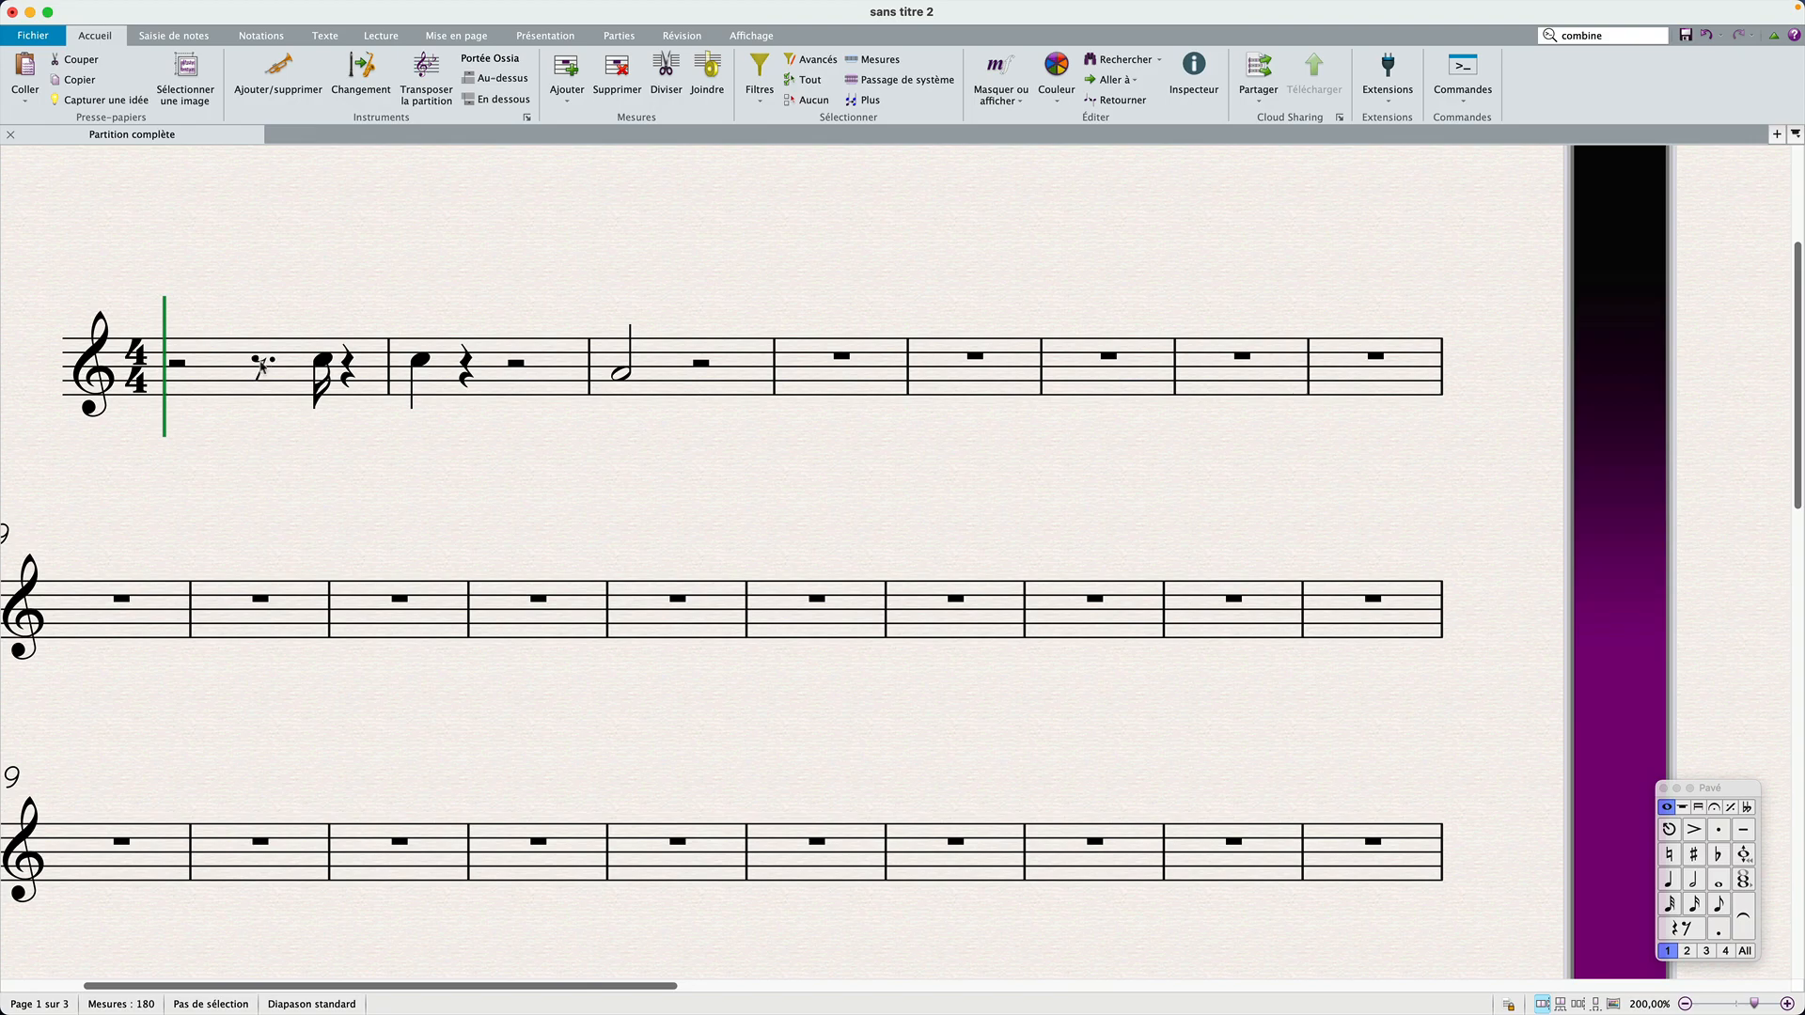
Step: Shift the C5 sixteenth note in bar 1 rhythmically left and back right, and clear the selection
click(320, 358)
click(320, 358)
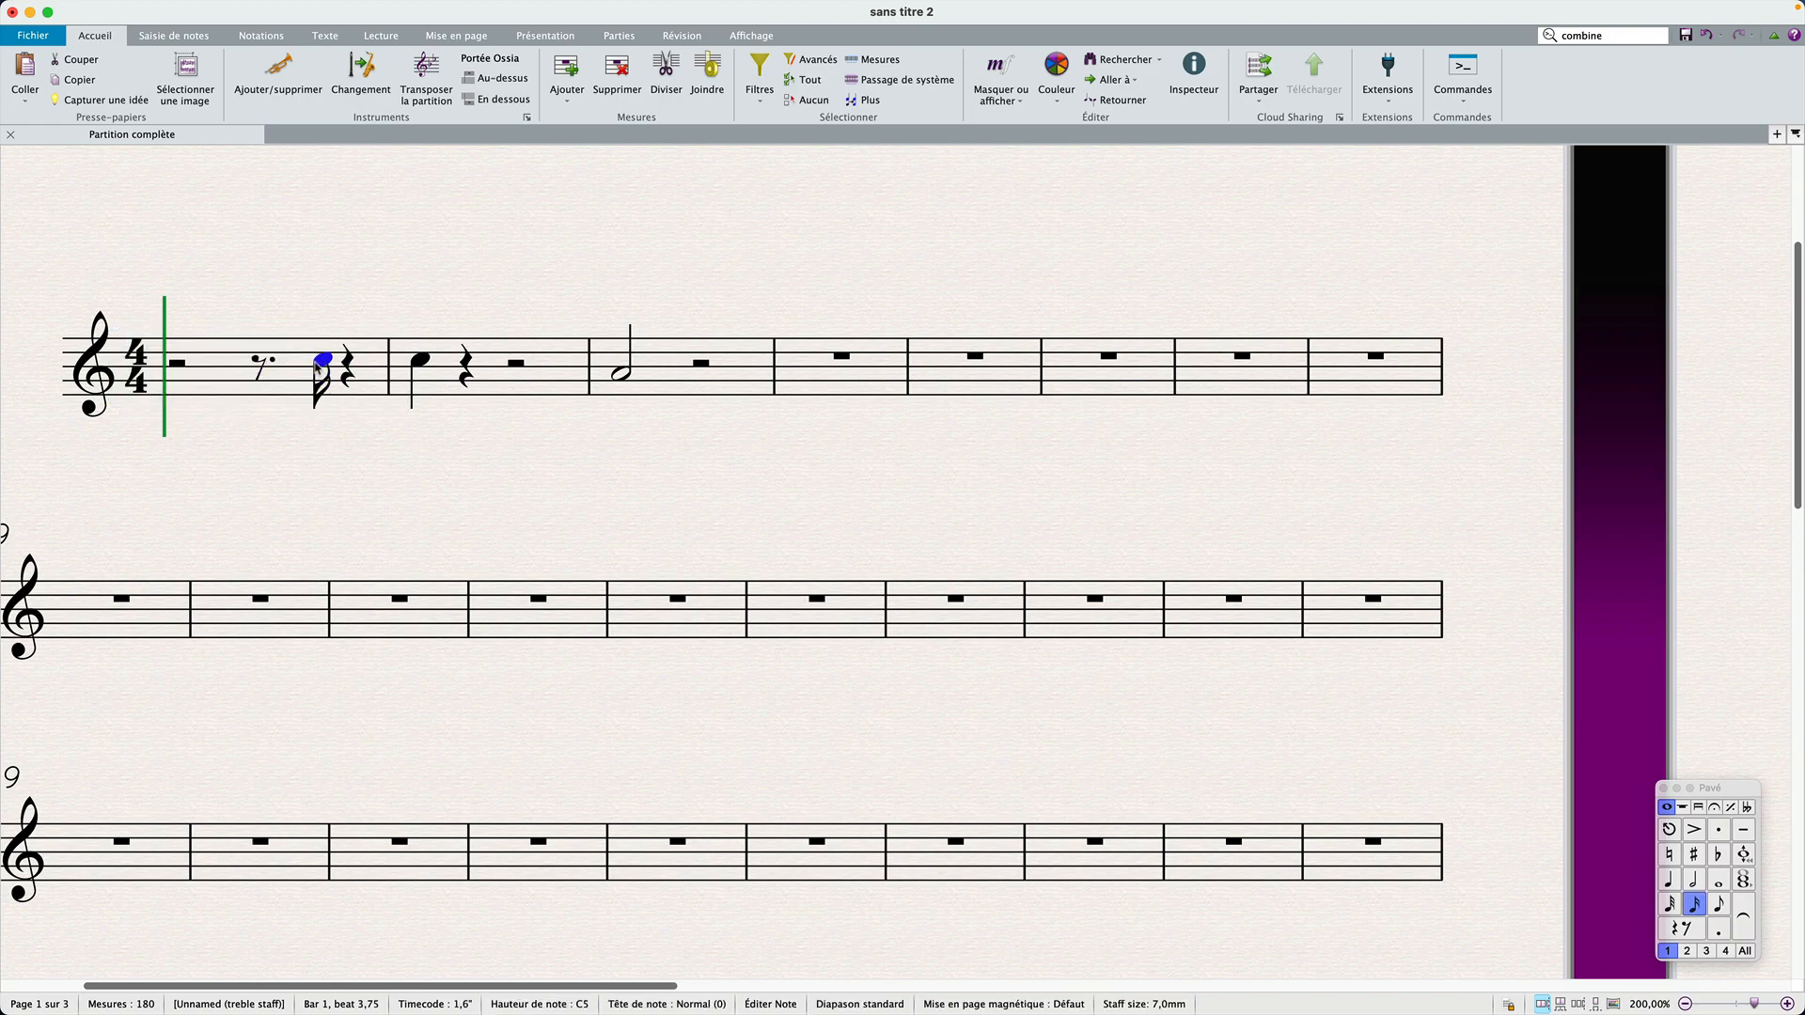
key(alt+super+Left)
key(alt+super+Right)
key(Escape)
Step: Open the dialog for installing plug-ins
click(33, 34)
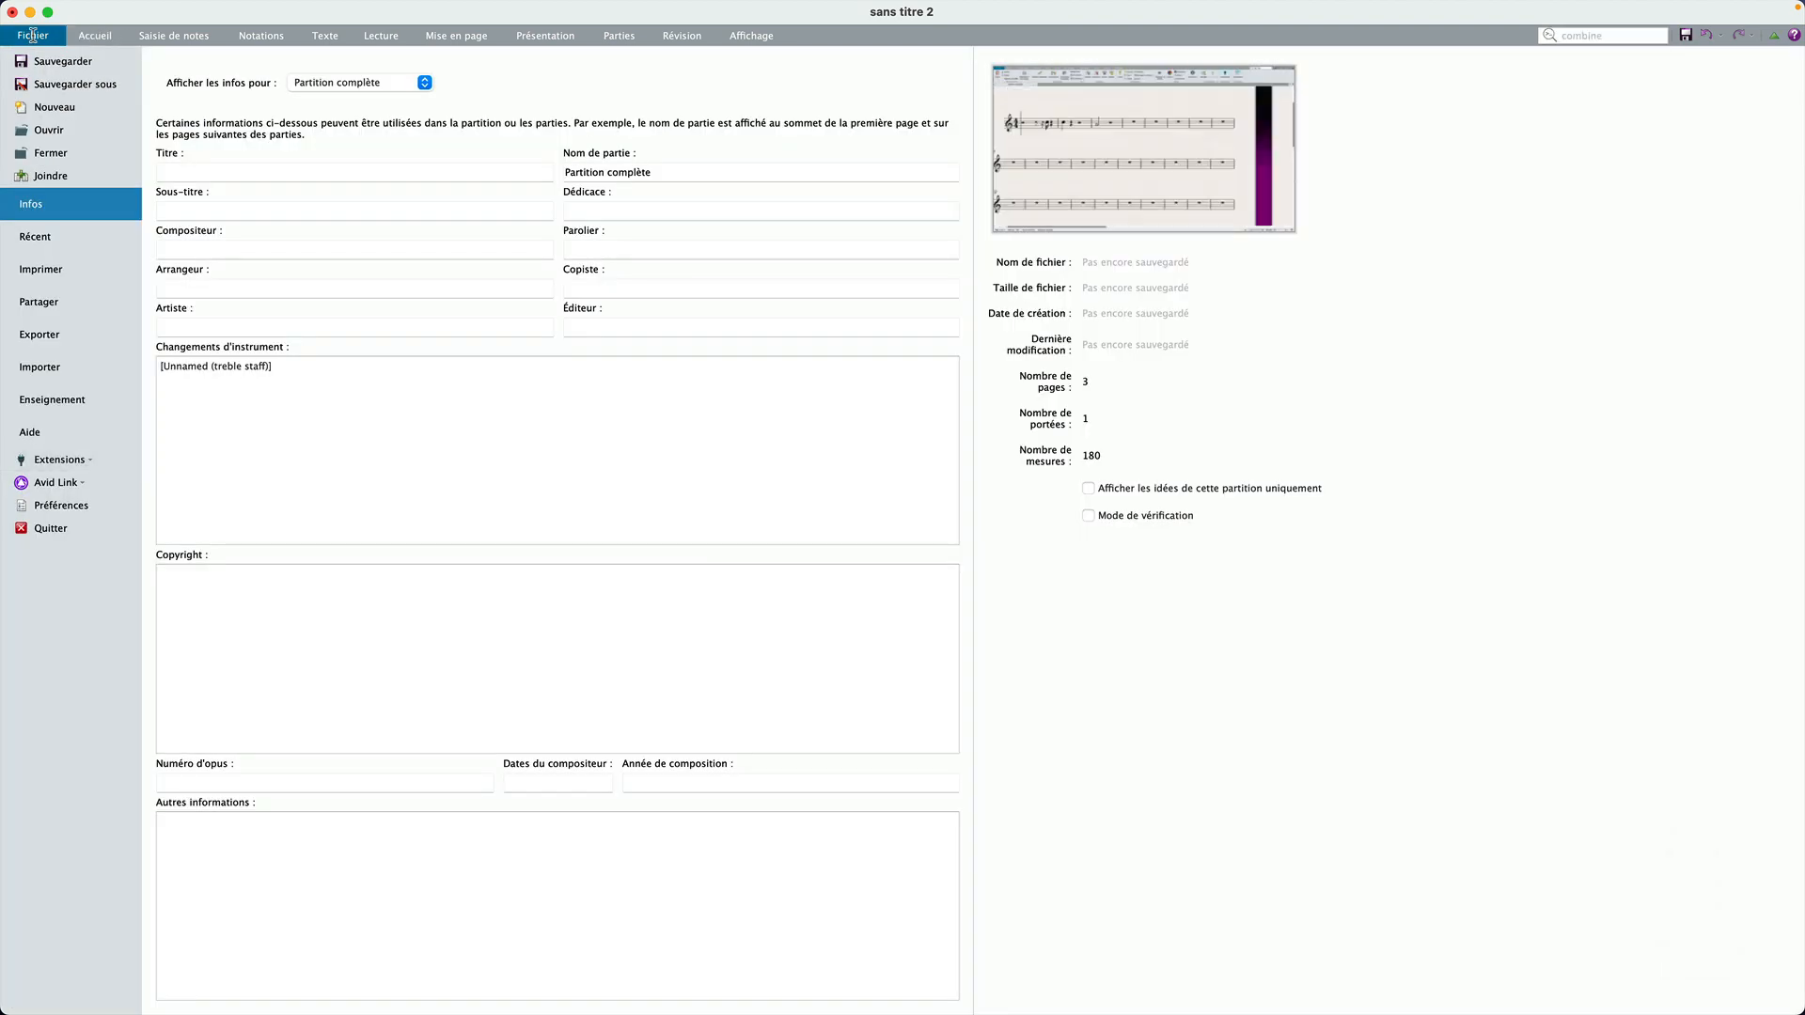
click(80, 460)
click(94, 481)
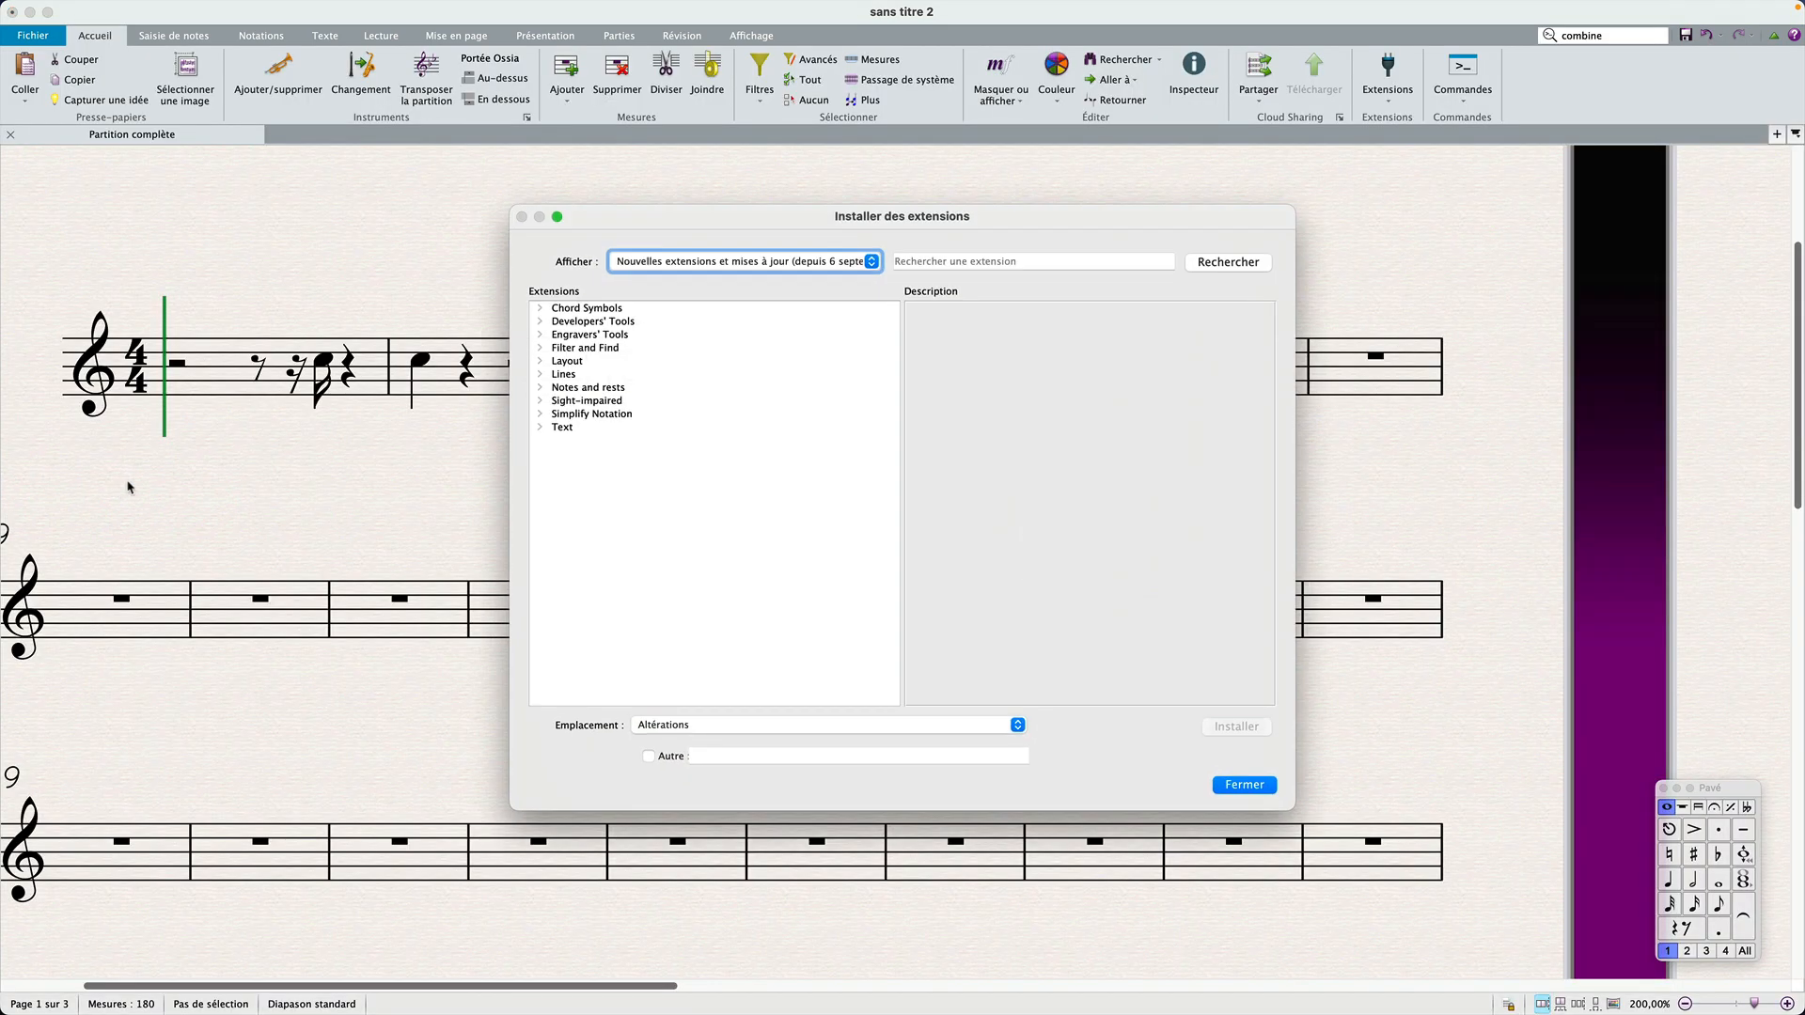
Step: List all available plug-ins and search them for "combine" up to the matches in the Simplify Notation category
click(940, 258)
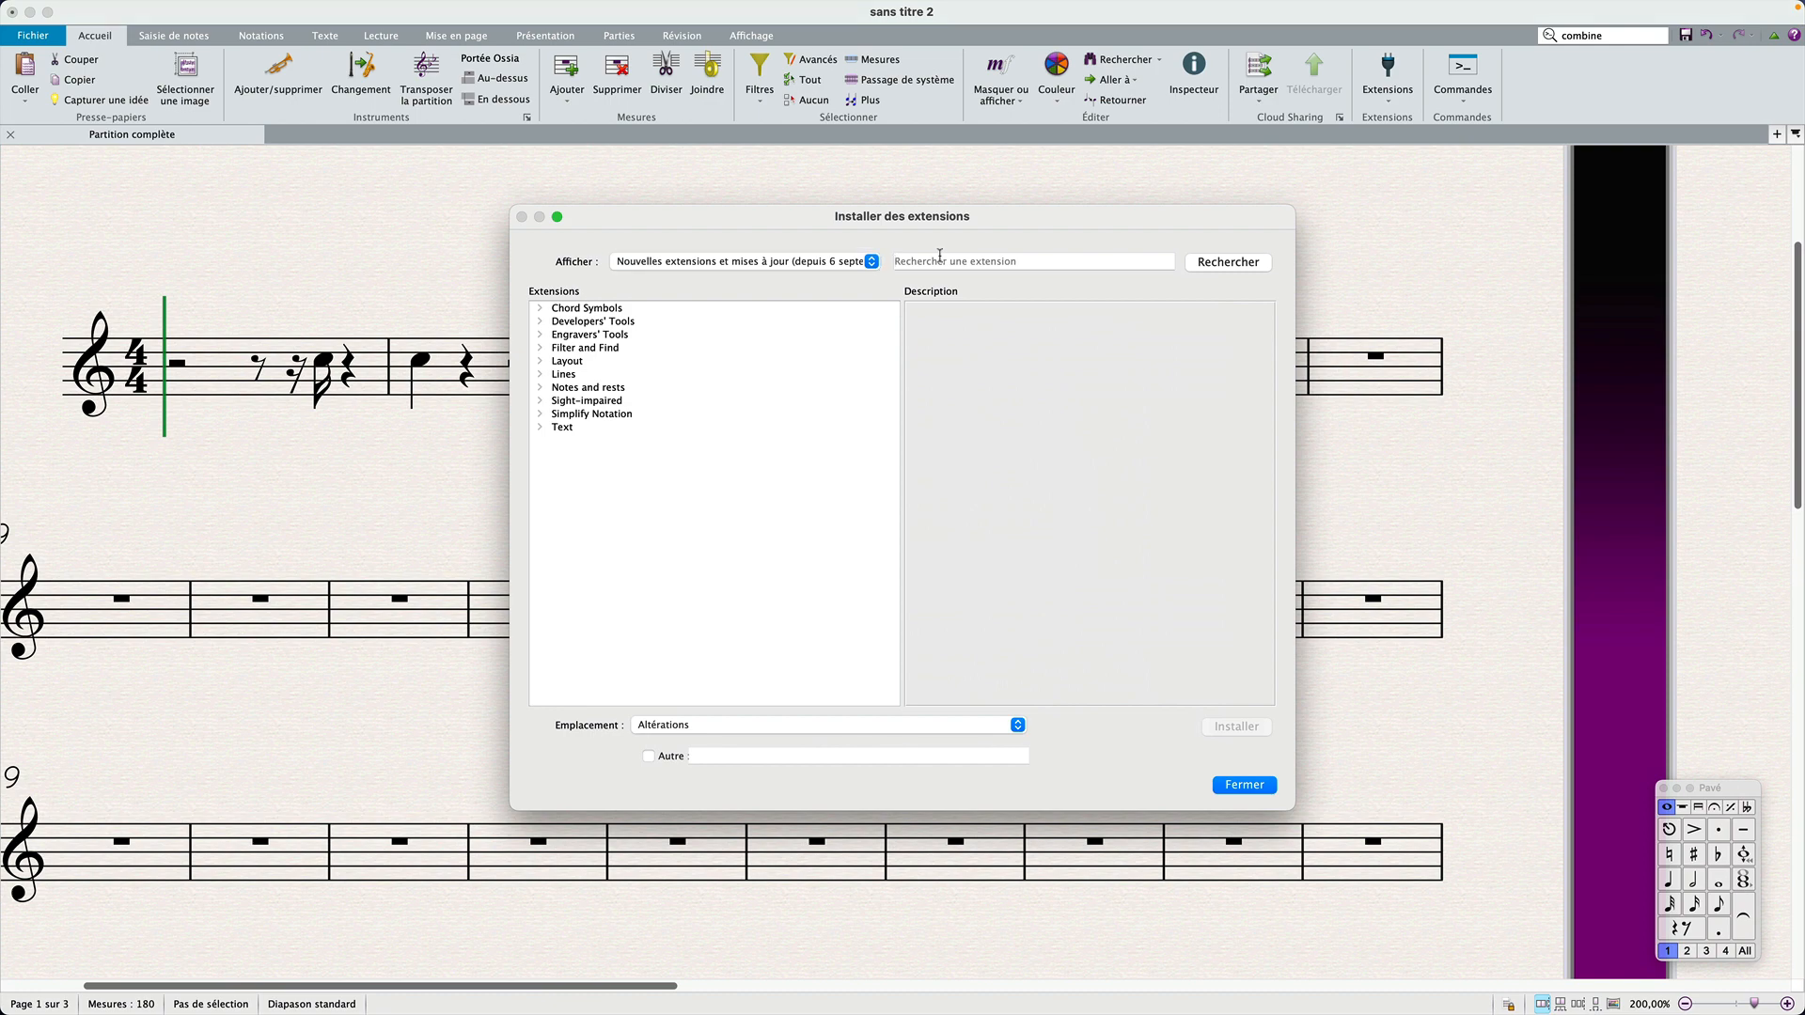
text(combin)
text(e)
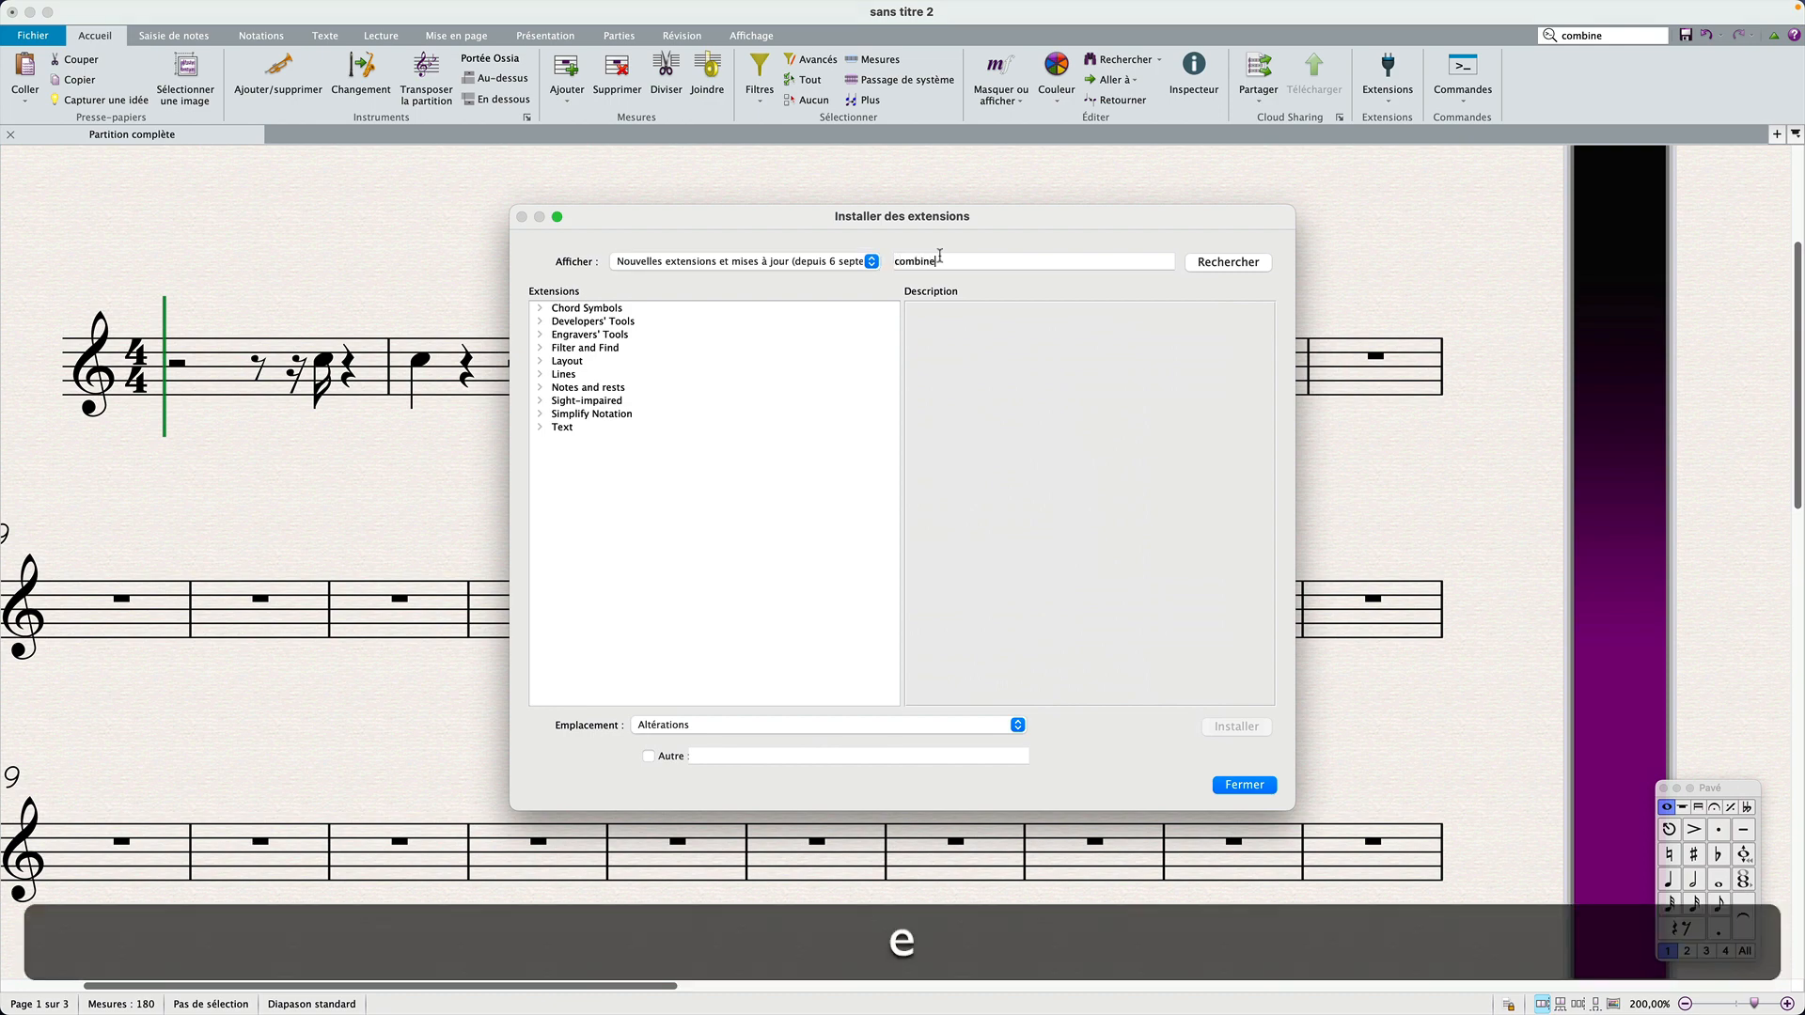
click(860, 262)
click(843, 271)
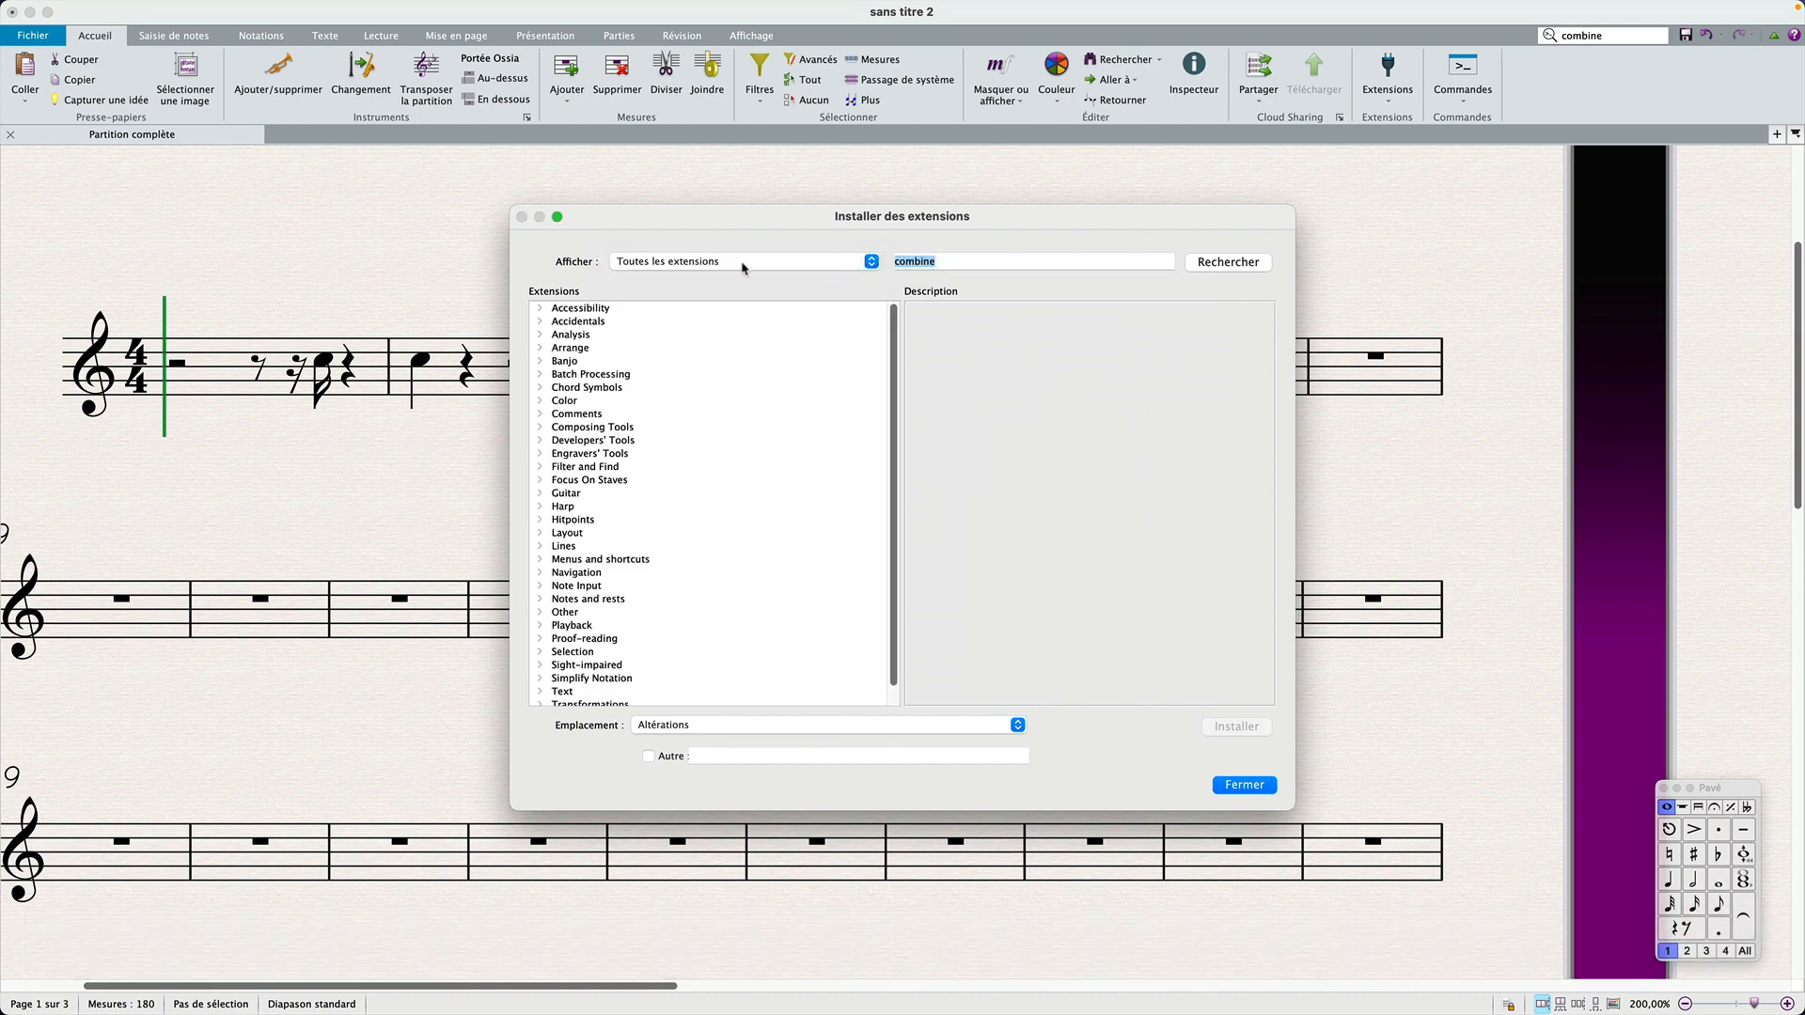
click(1237, 270)
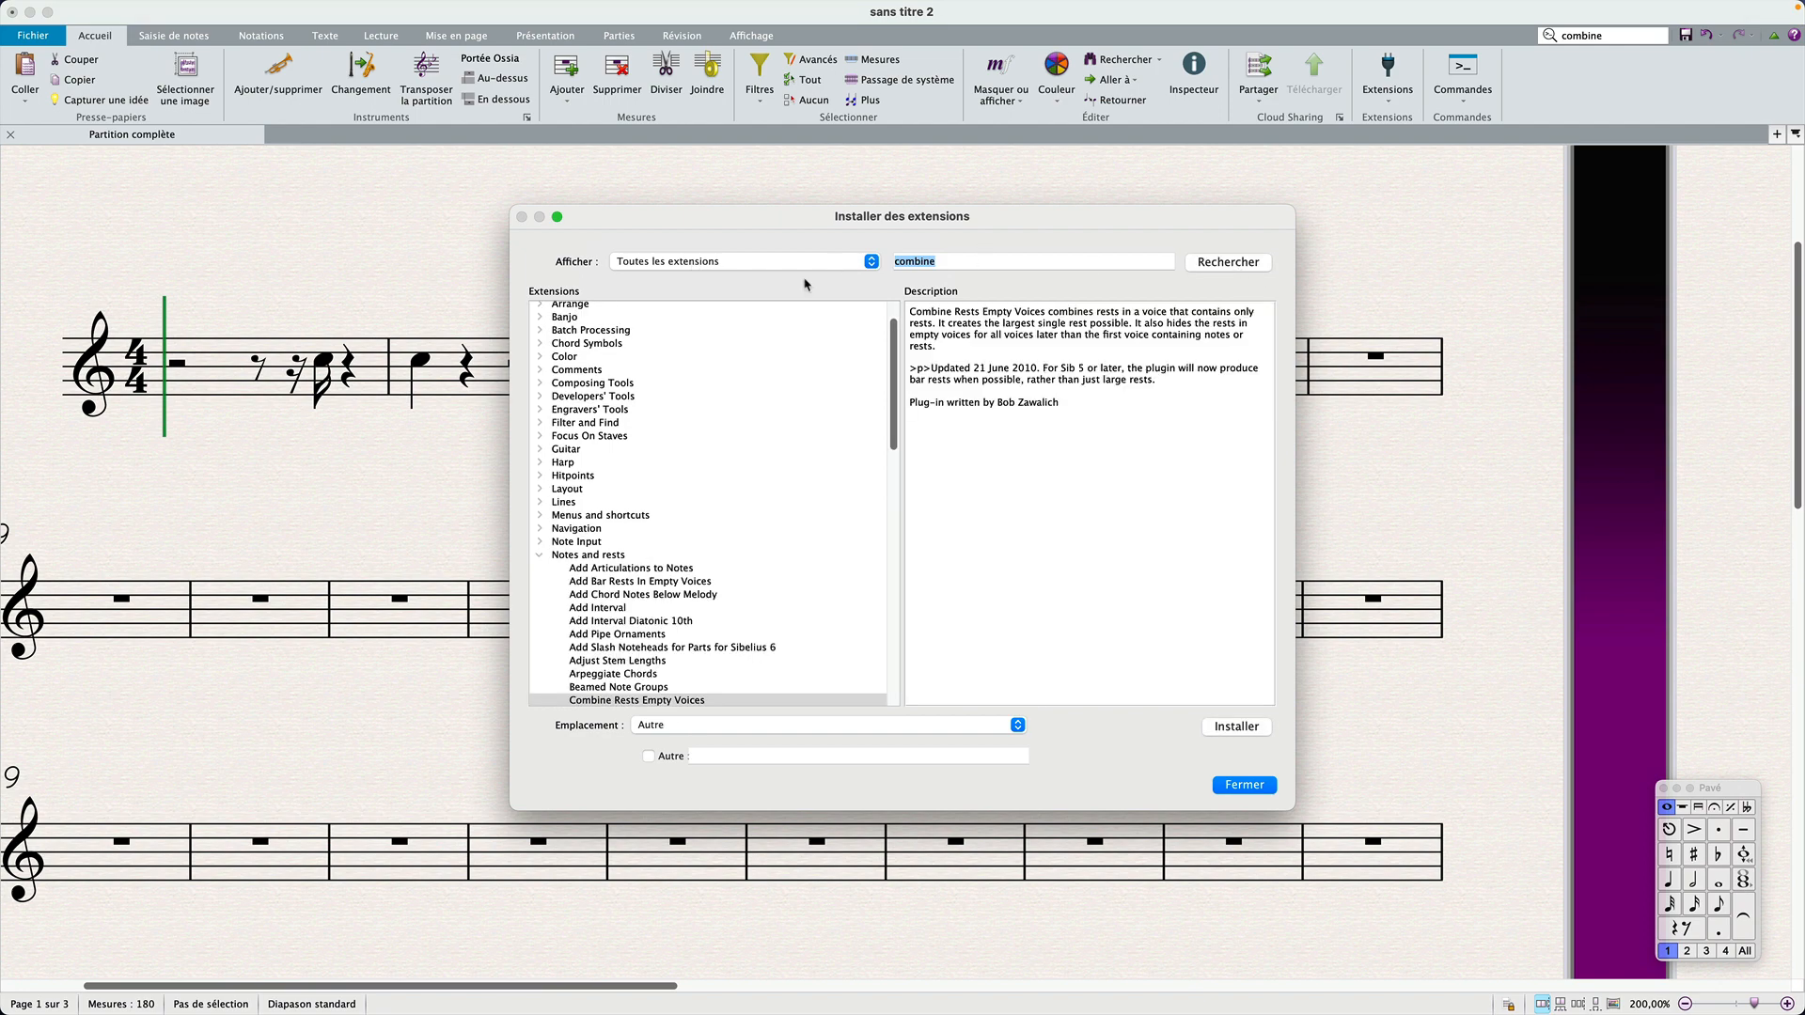
scroll(719, 599, down, 1)
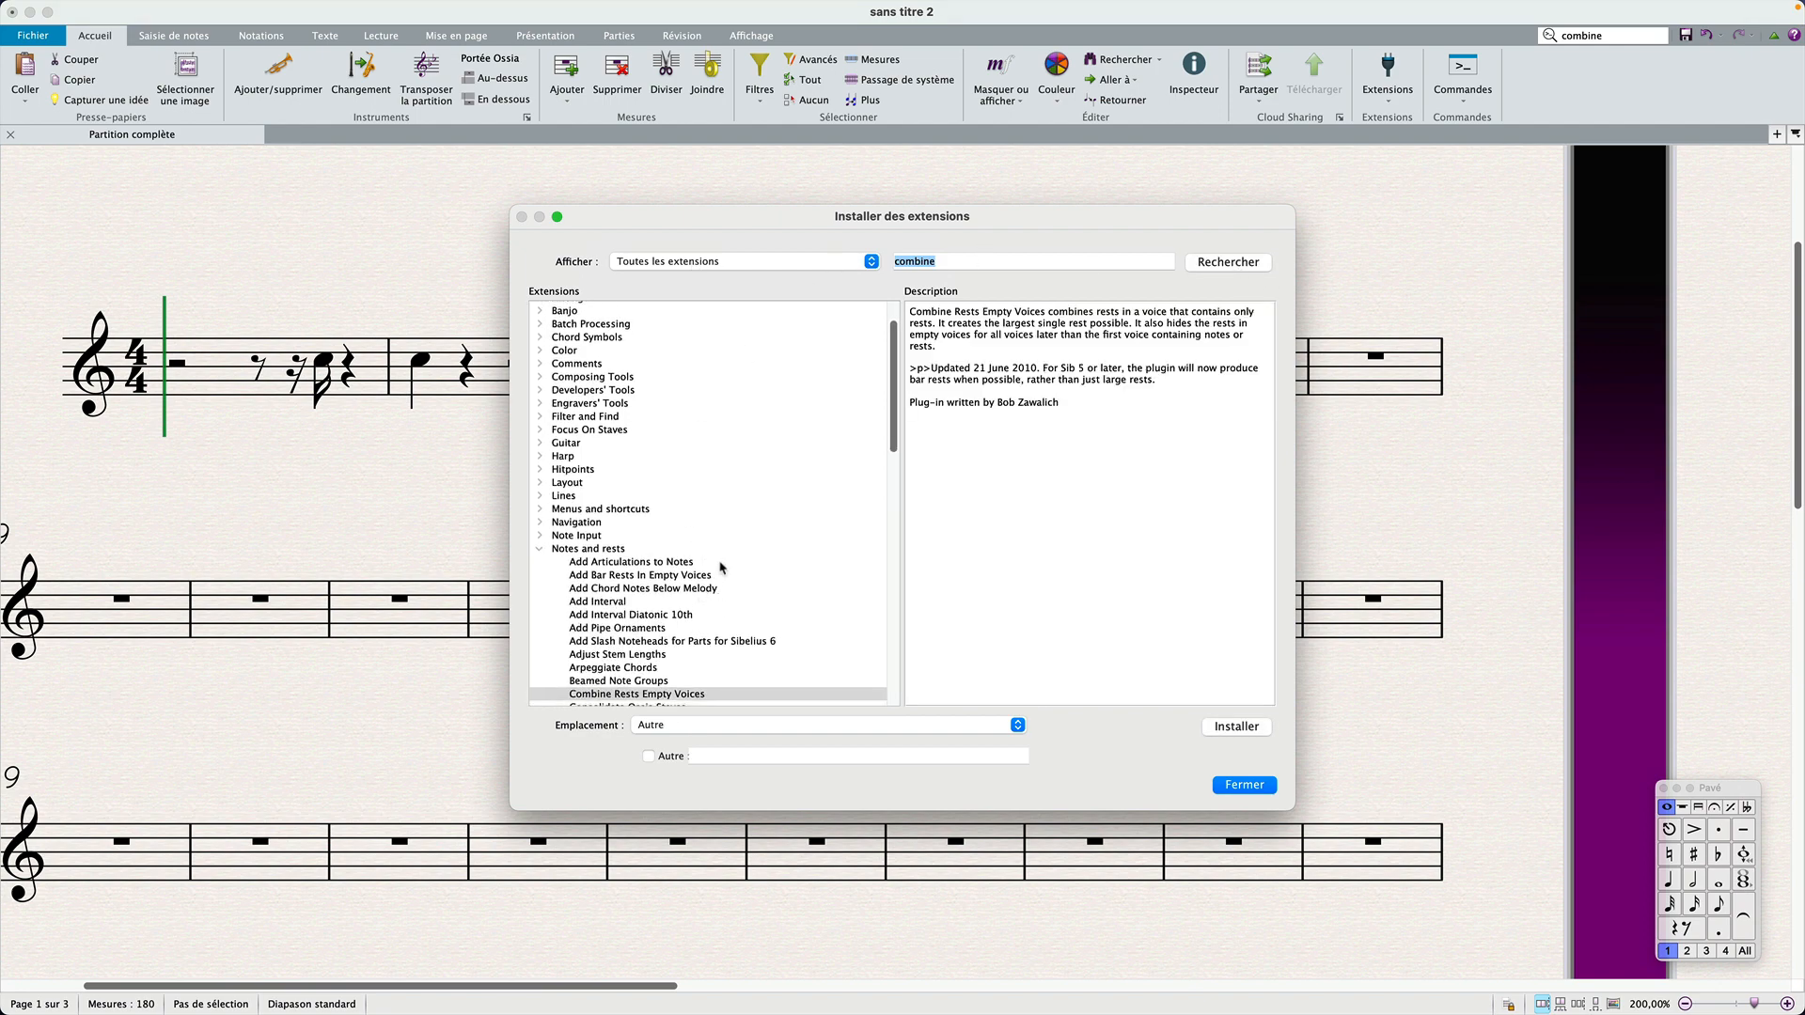
scroll(675, 661, down, 2)
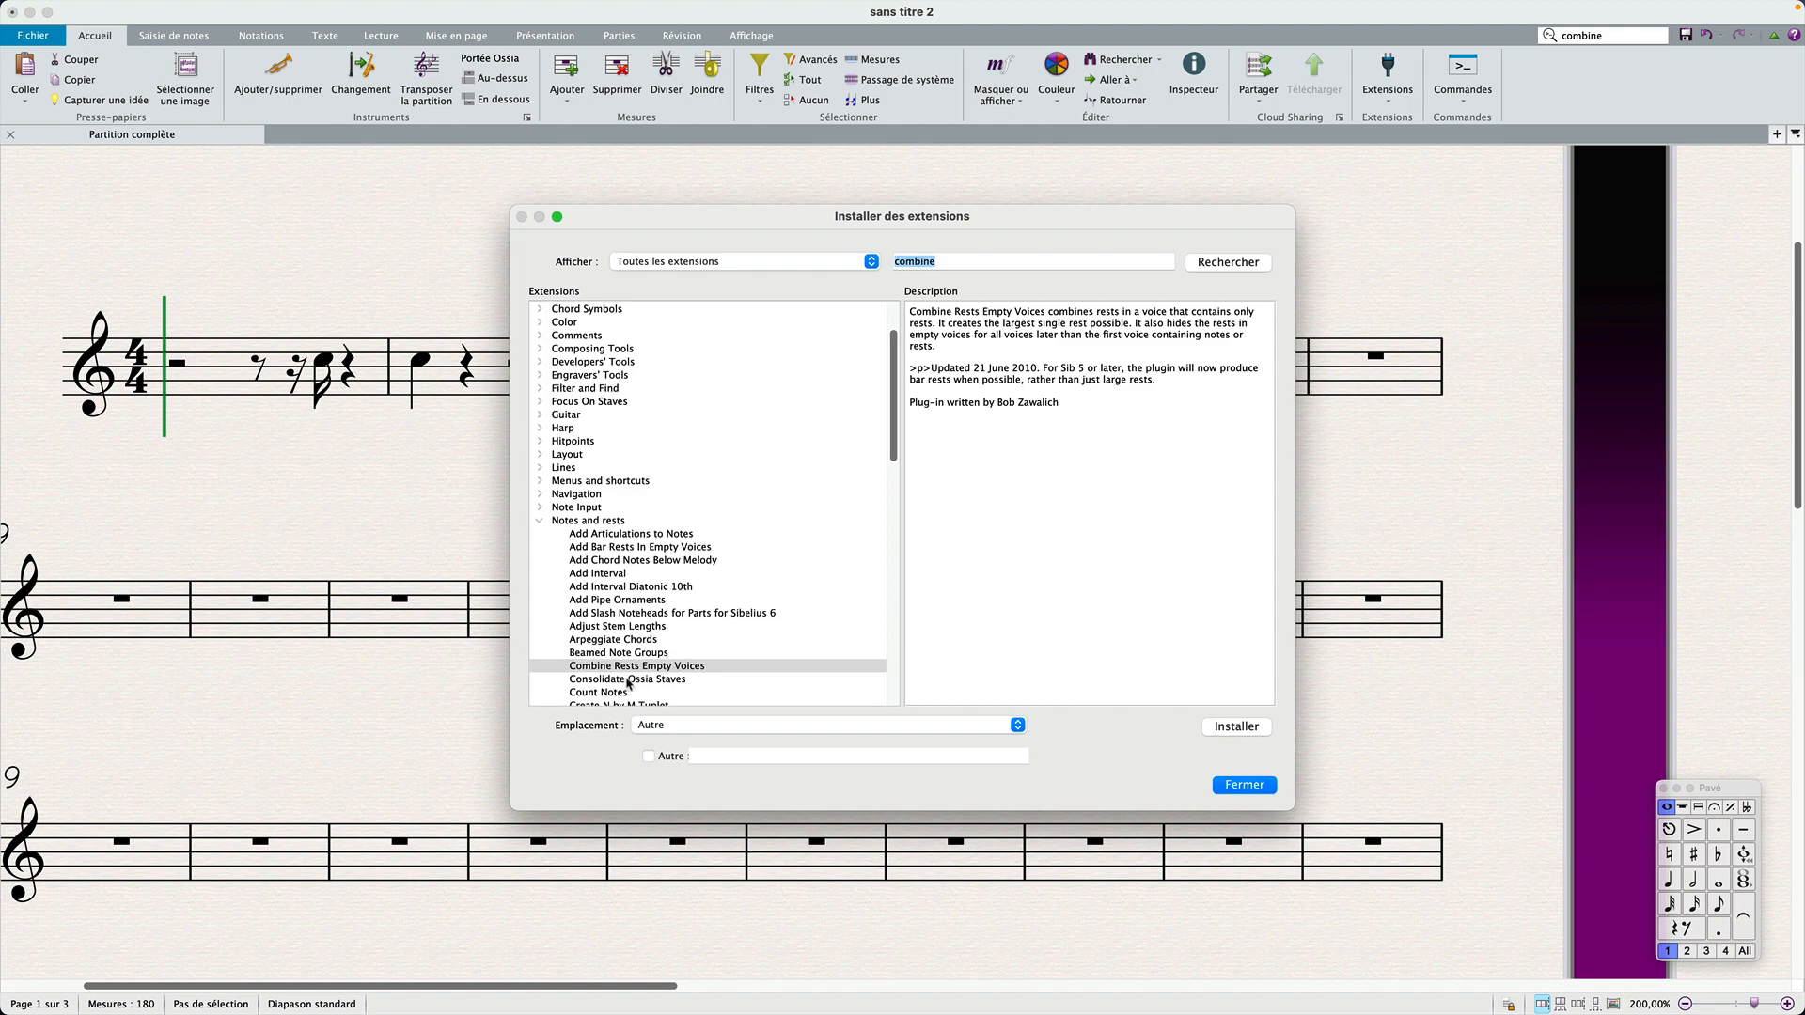
click(1219, 266)
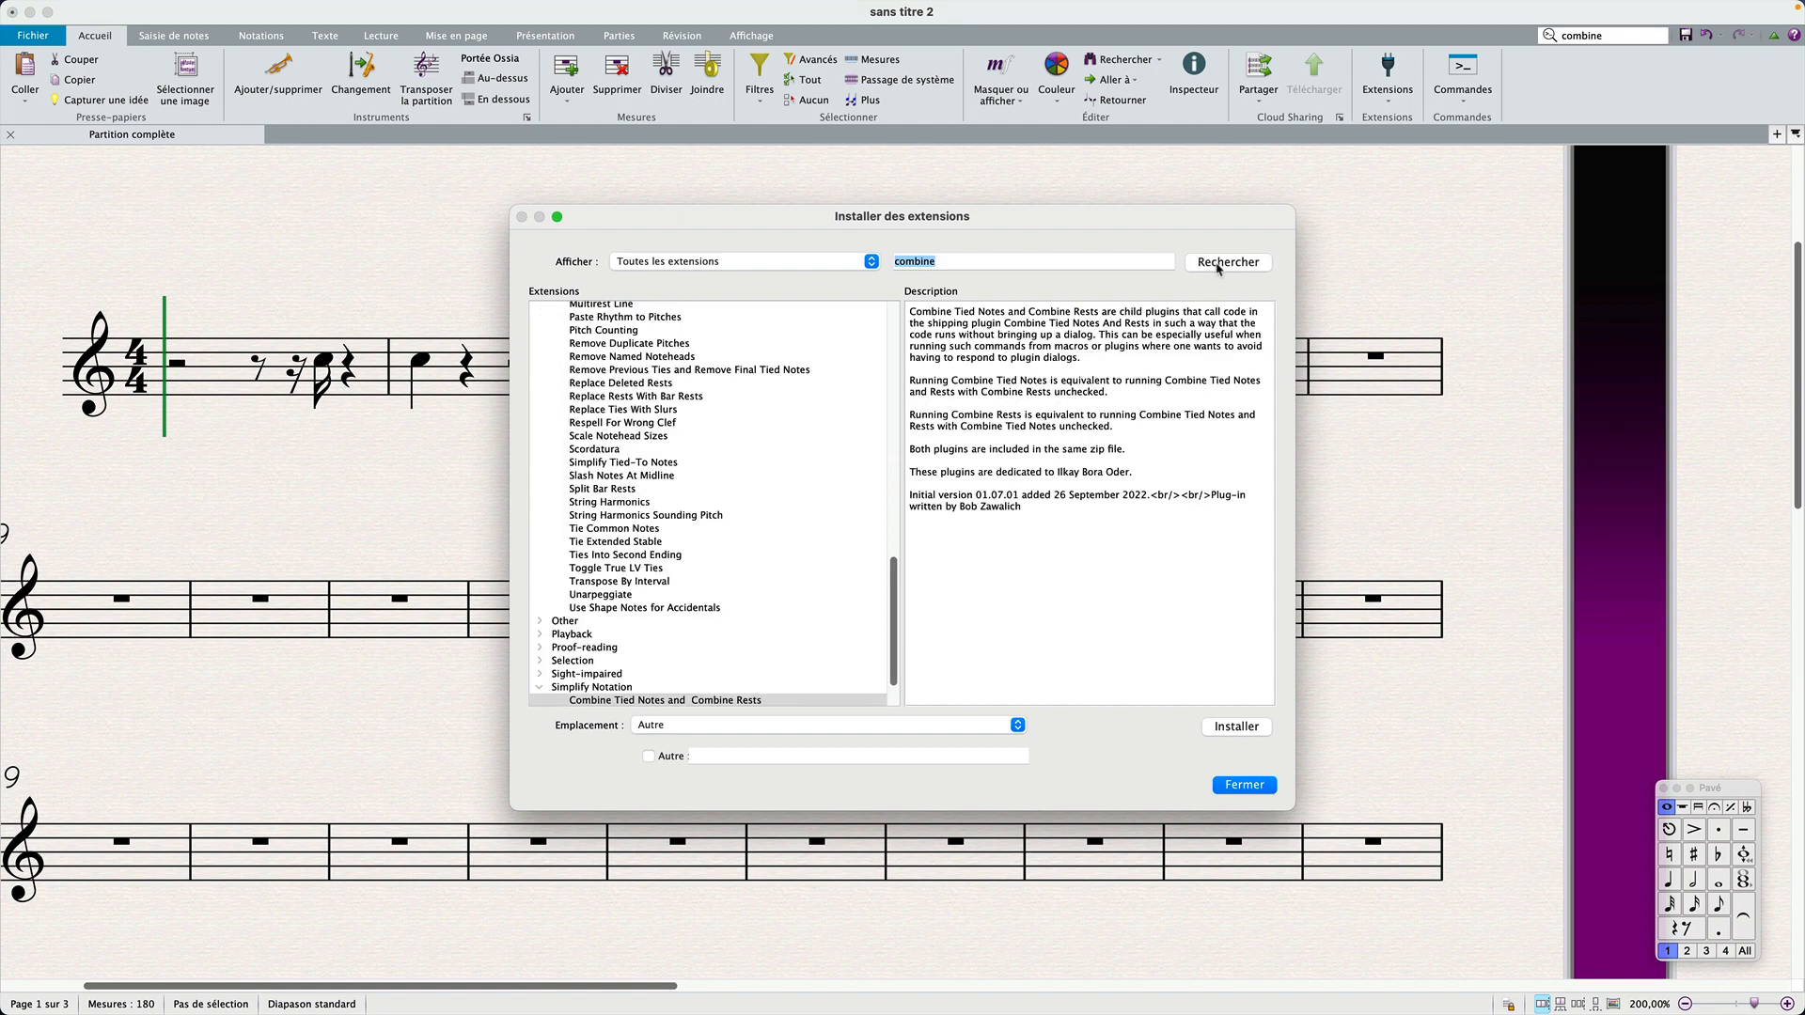
Step: Examine the descriptions of the two Combine Tied Notes plug-ins in Simplify Notation, ending on Combine Tied Notes and Rests
scroll(724, 650, down, 3)
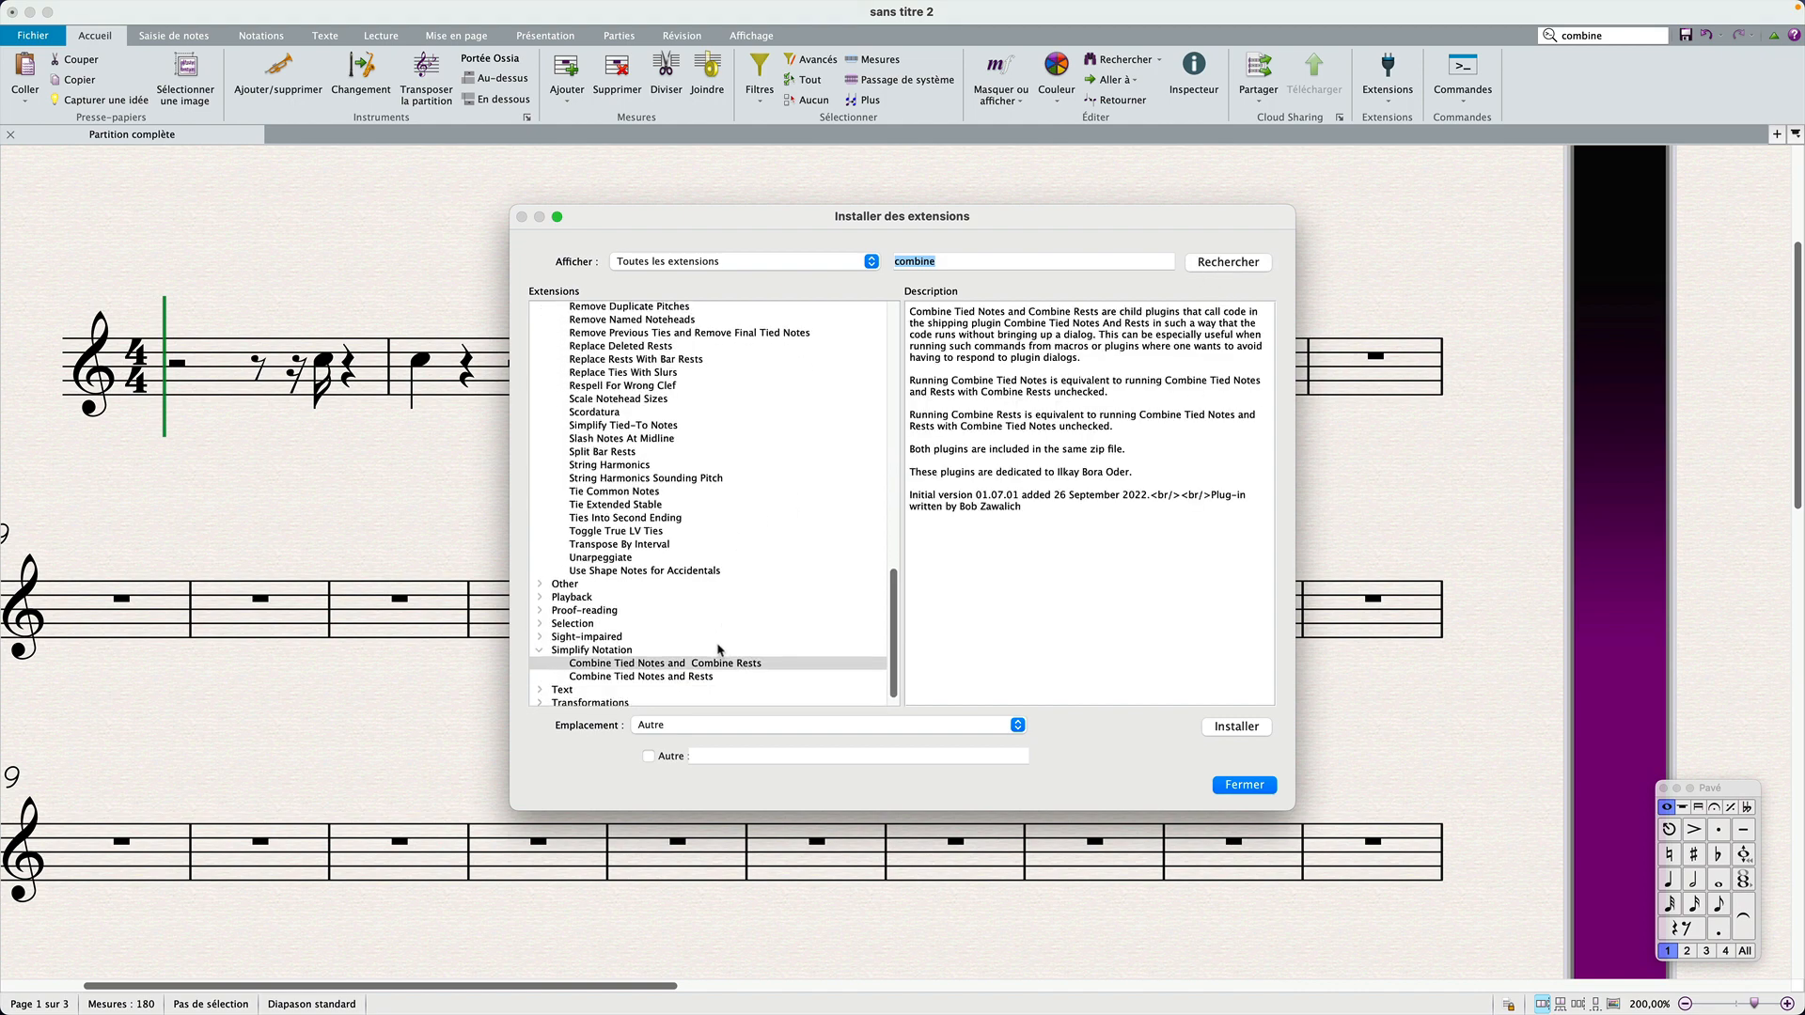
click(617, 679)
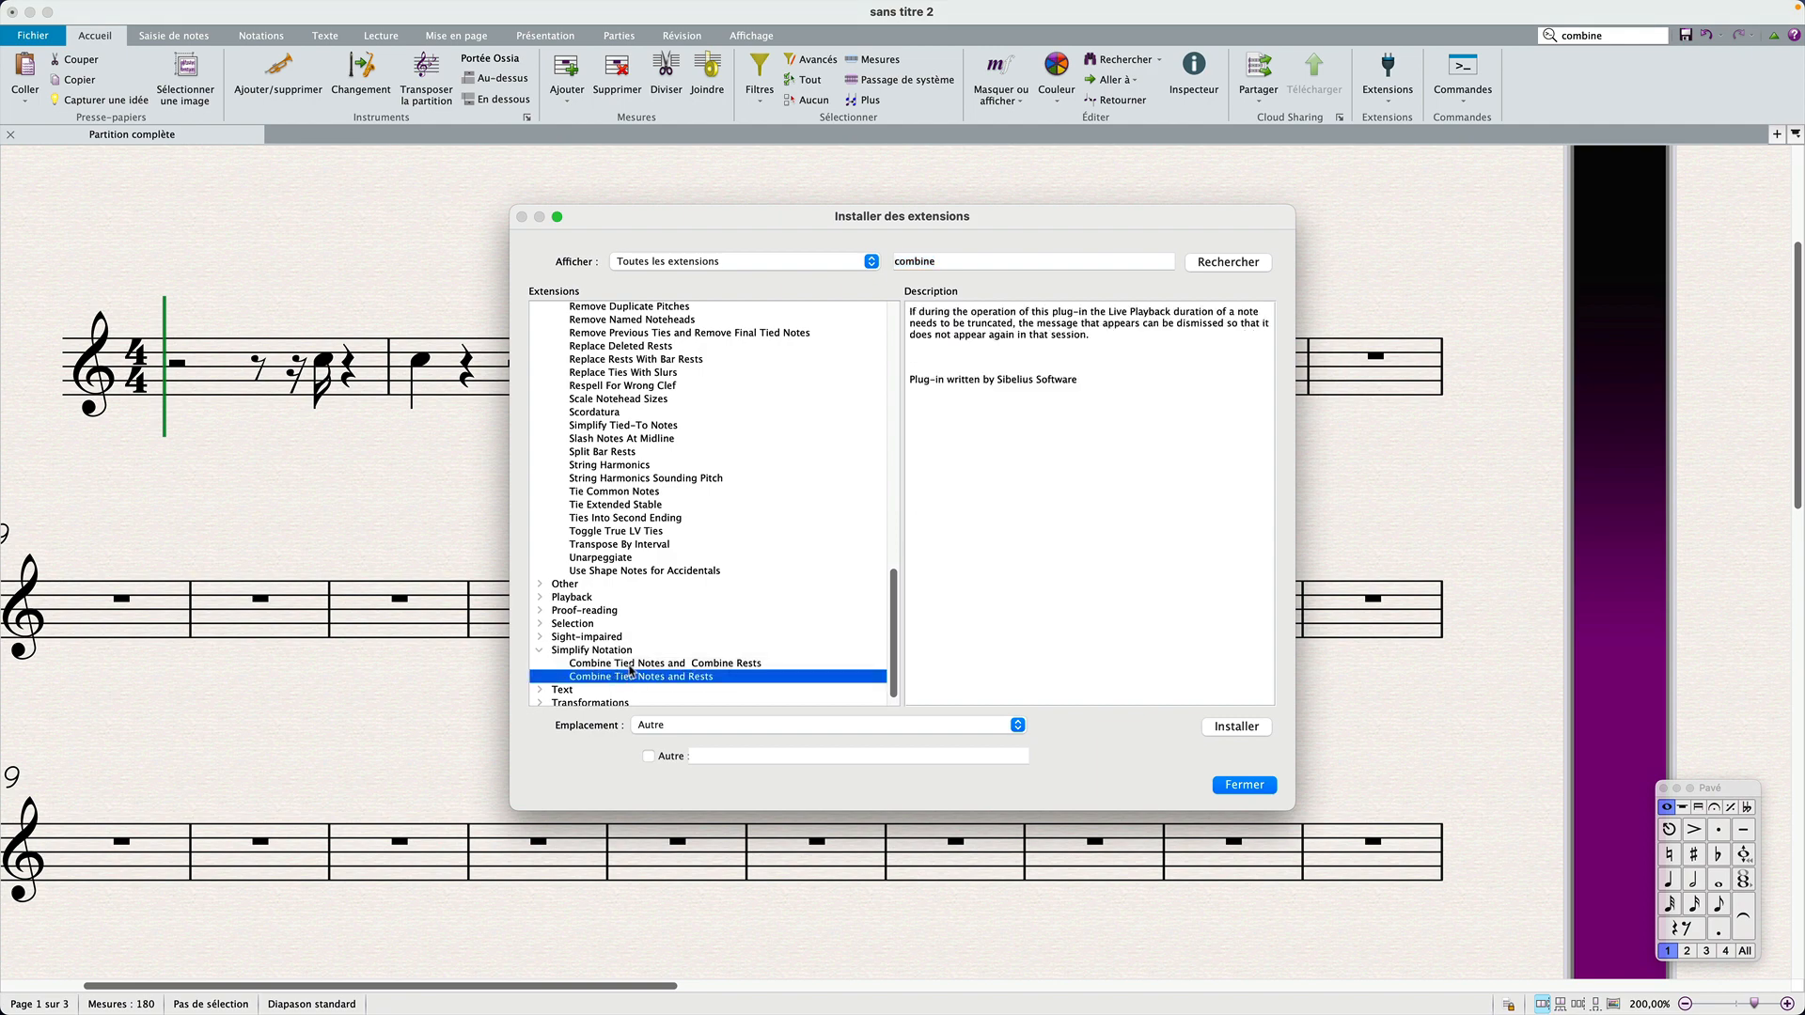
click(637, 664)
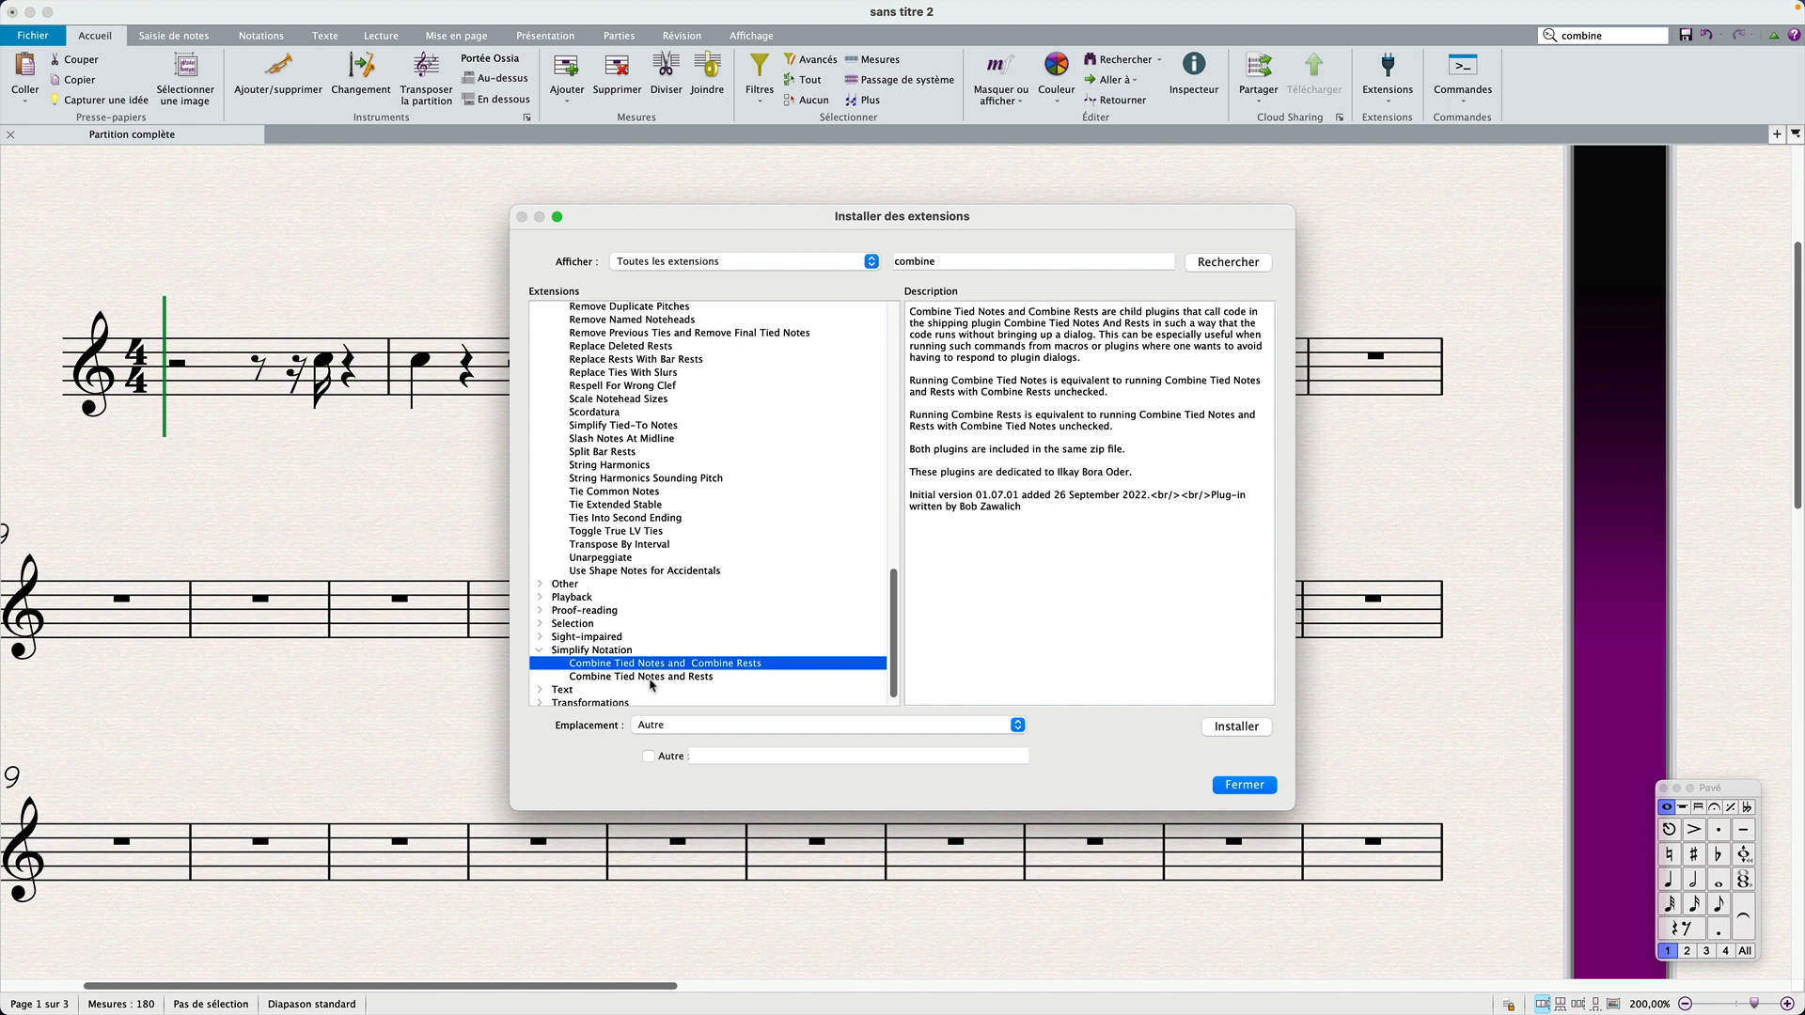
click(651, 678)
Step: Choose Simplifier la notation as the install location for Combine Tied Notes and Rests, and close the plug-in installer without installing
click(716, 727)
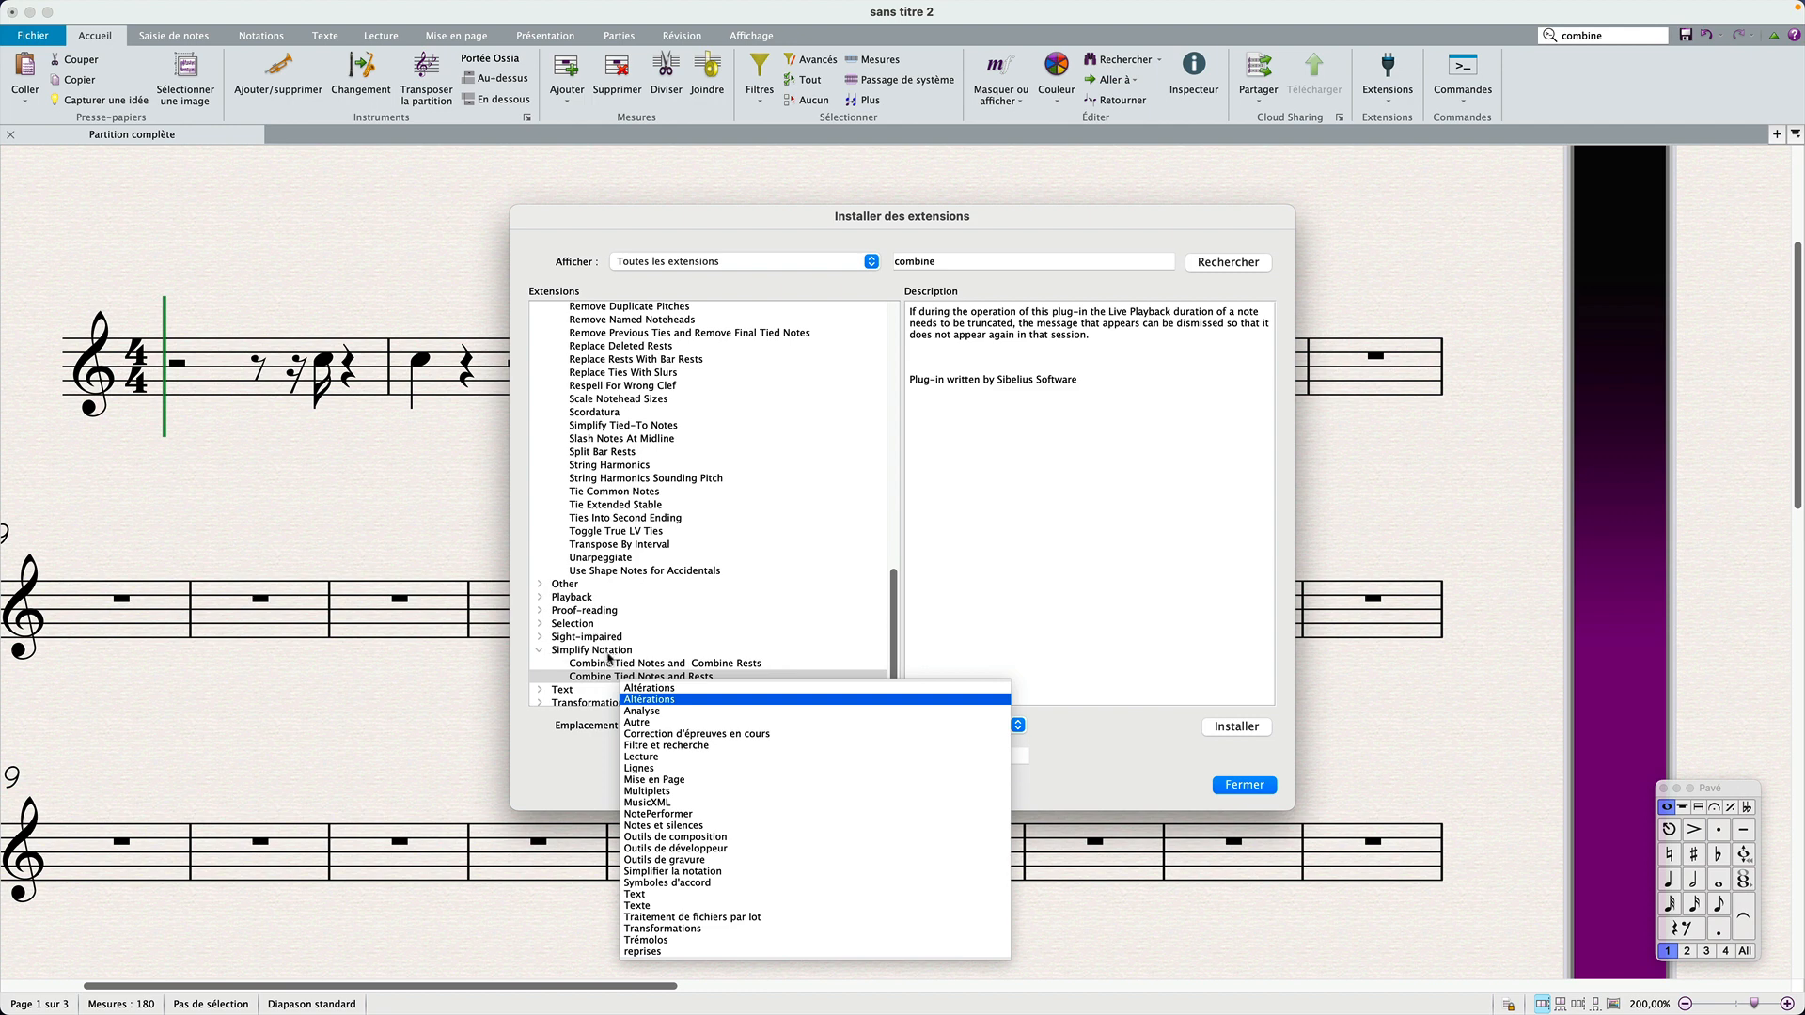
click(738, 872)
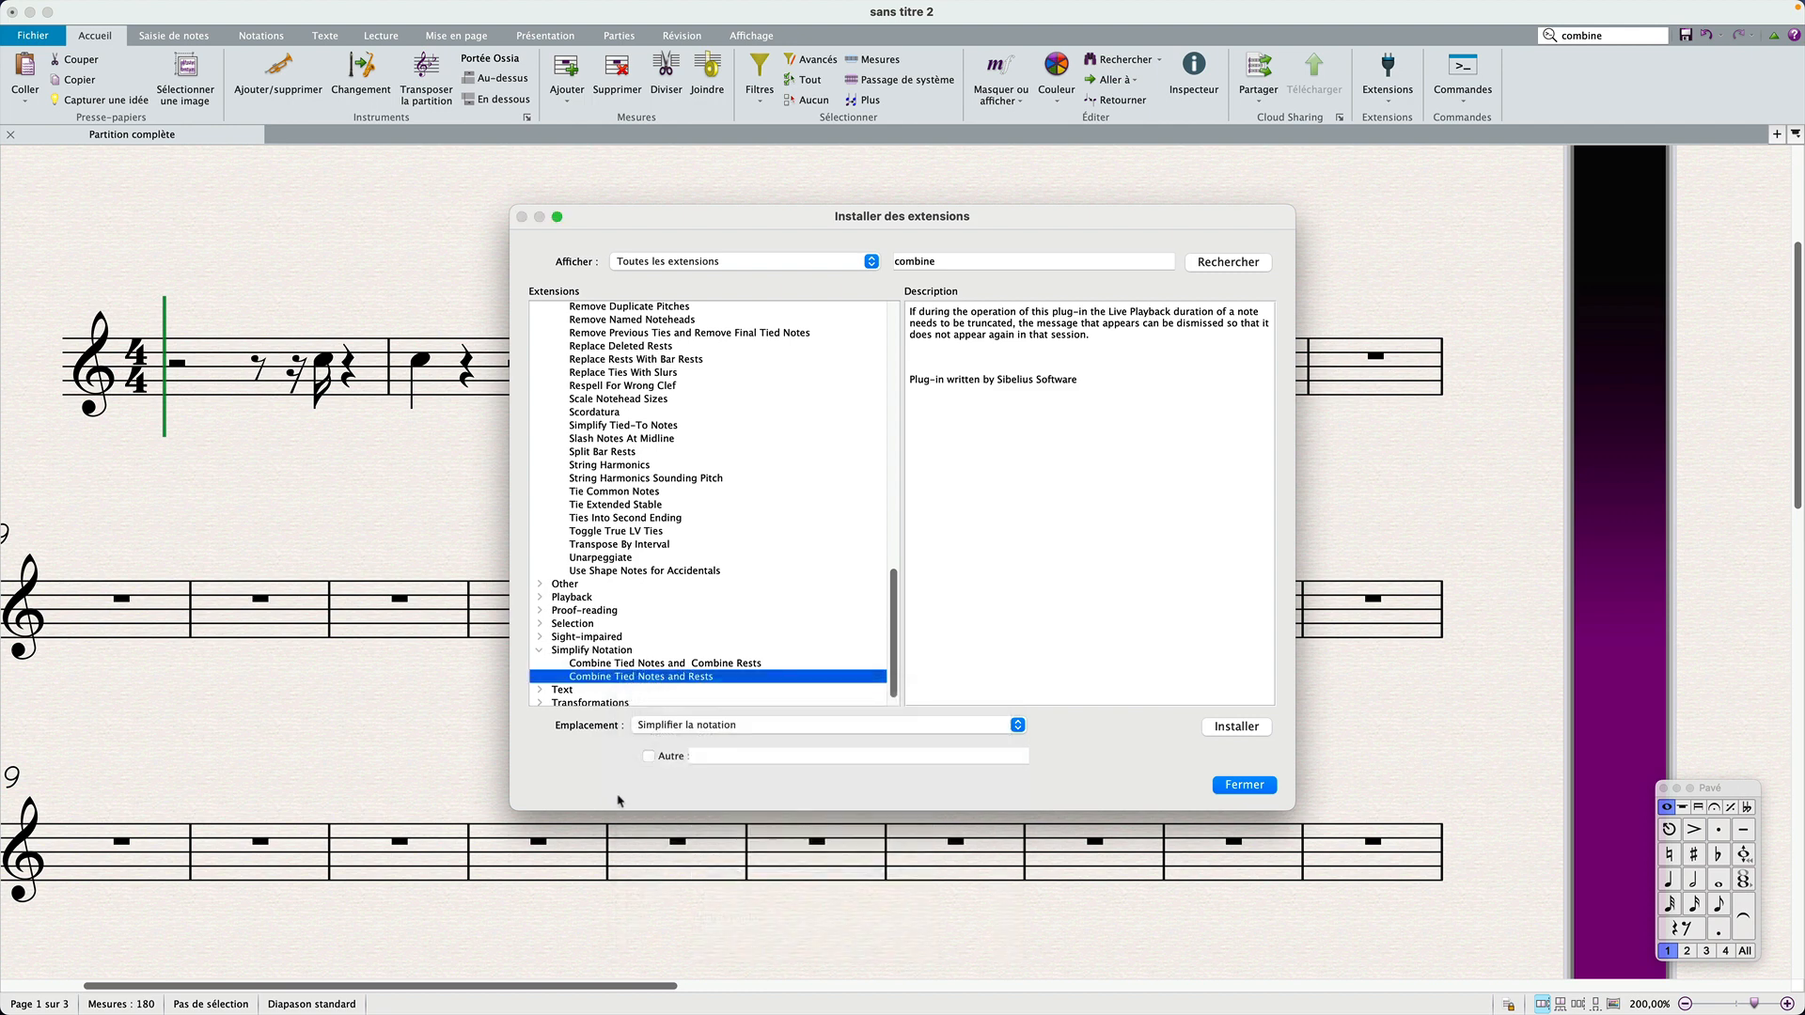
click(713, 726)
click(713, 727)
click(1261, 793)
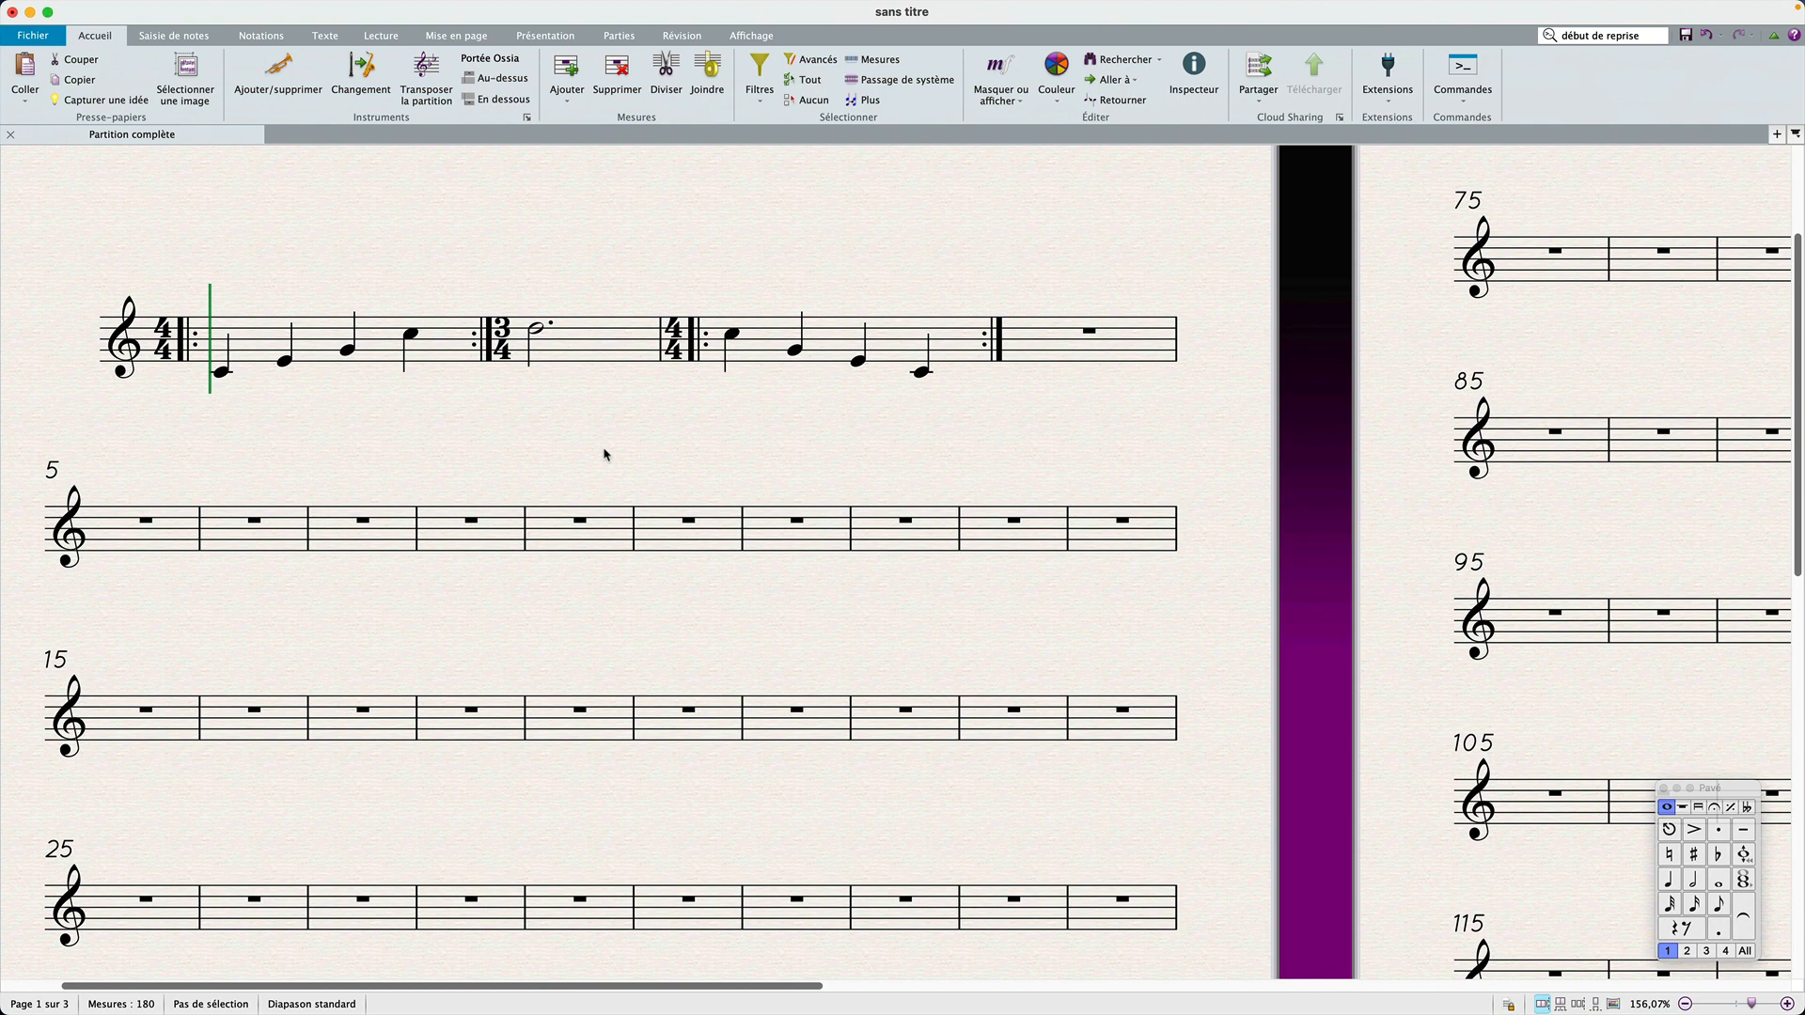
scroll(604, 455, up, 3)
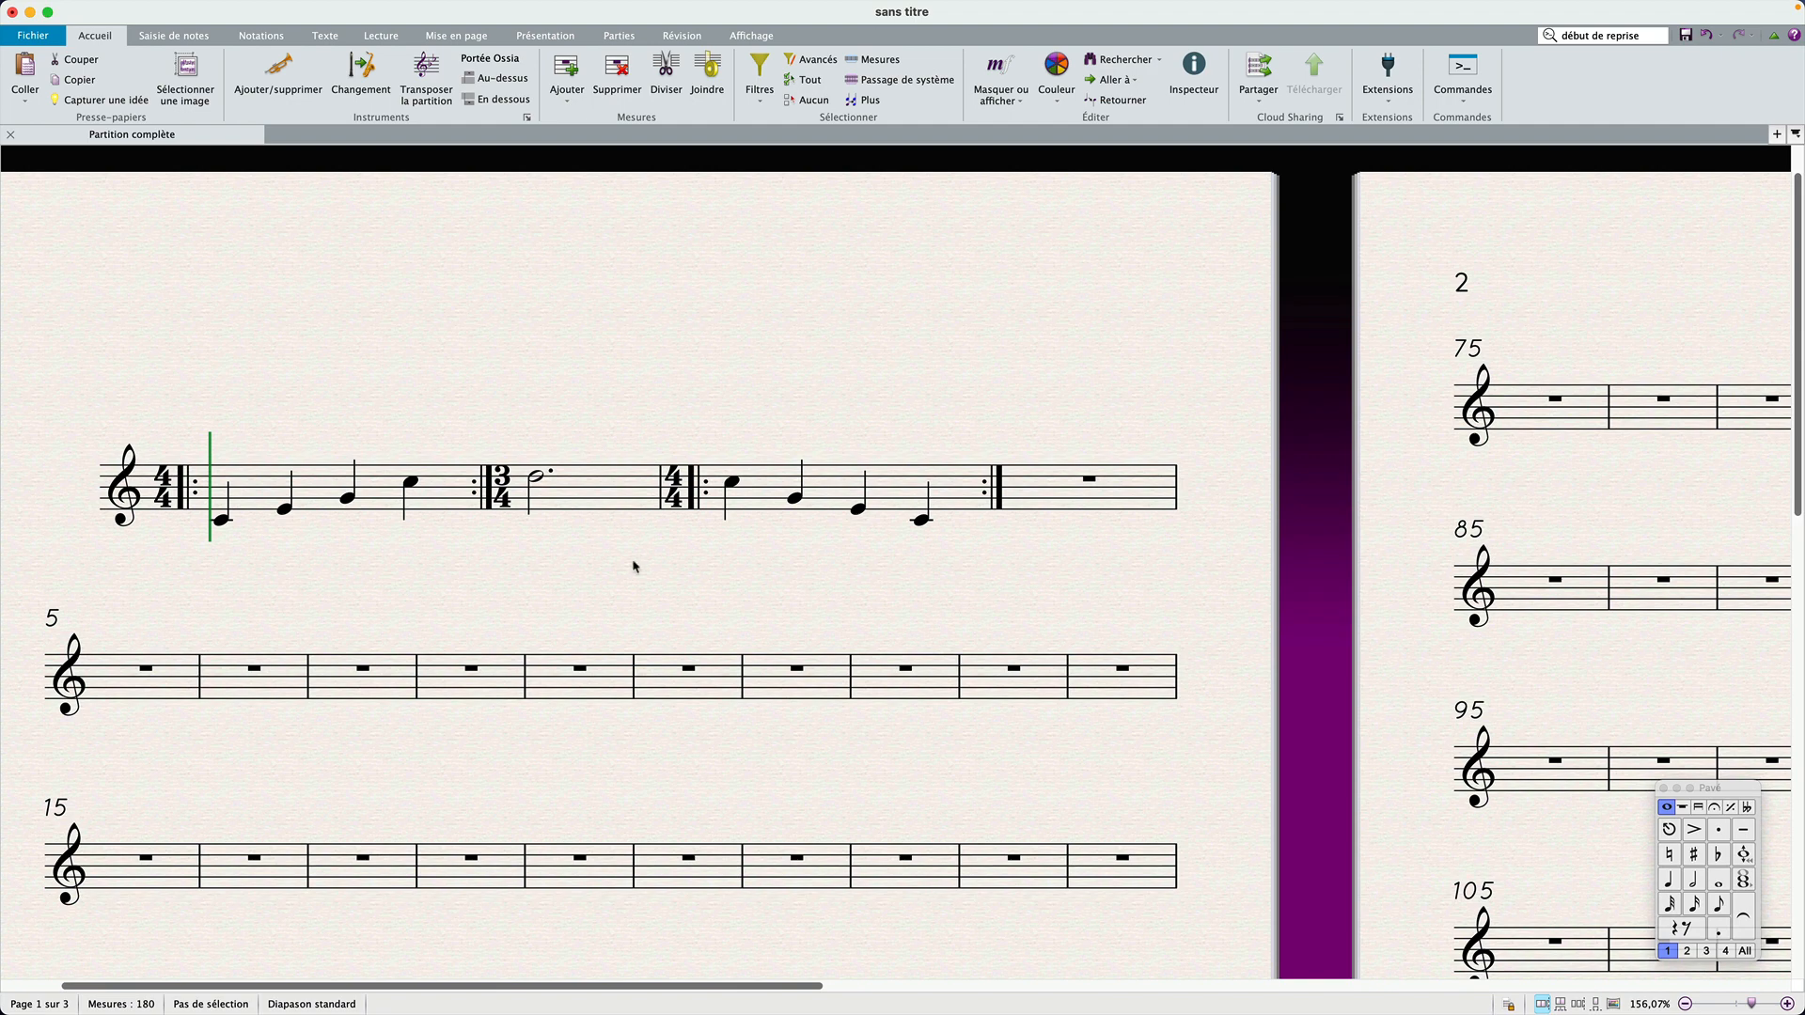
scroll(633, 566, left, 3)
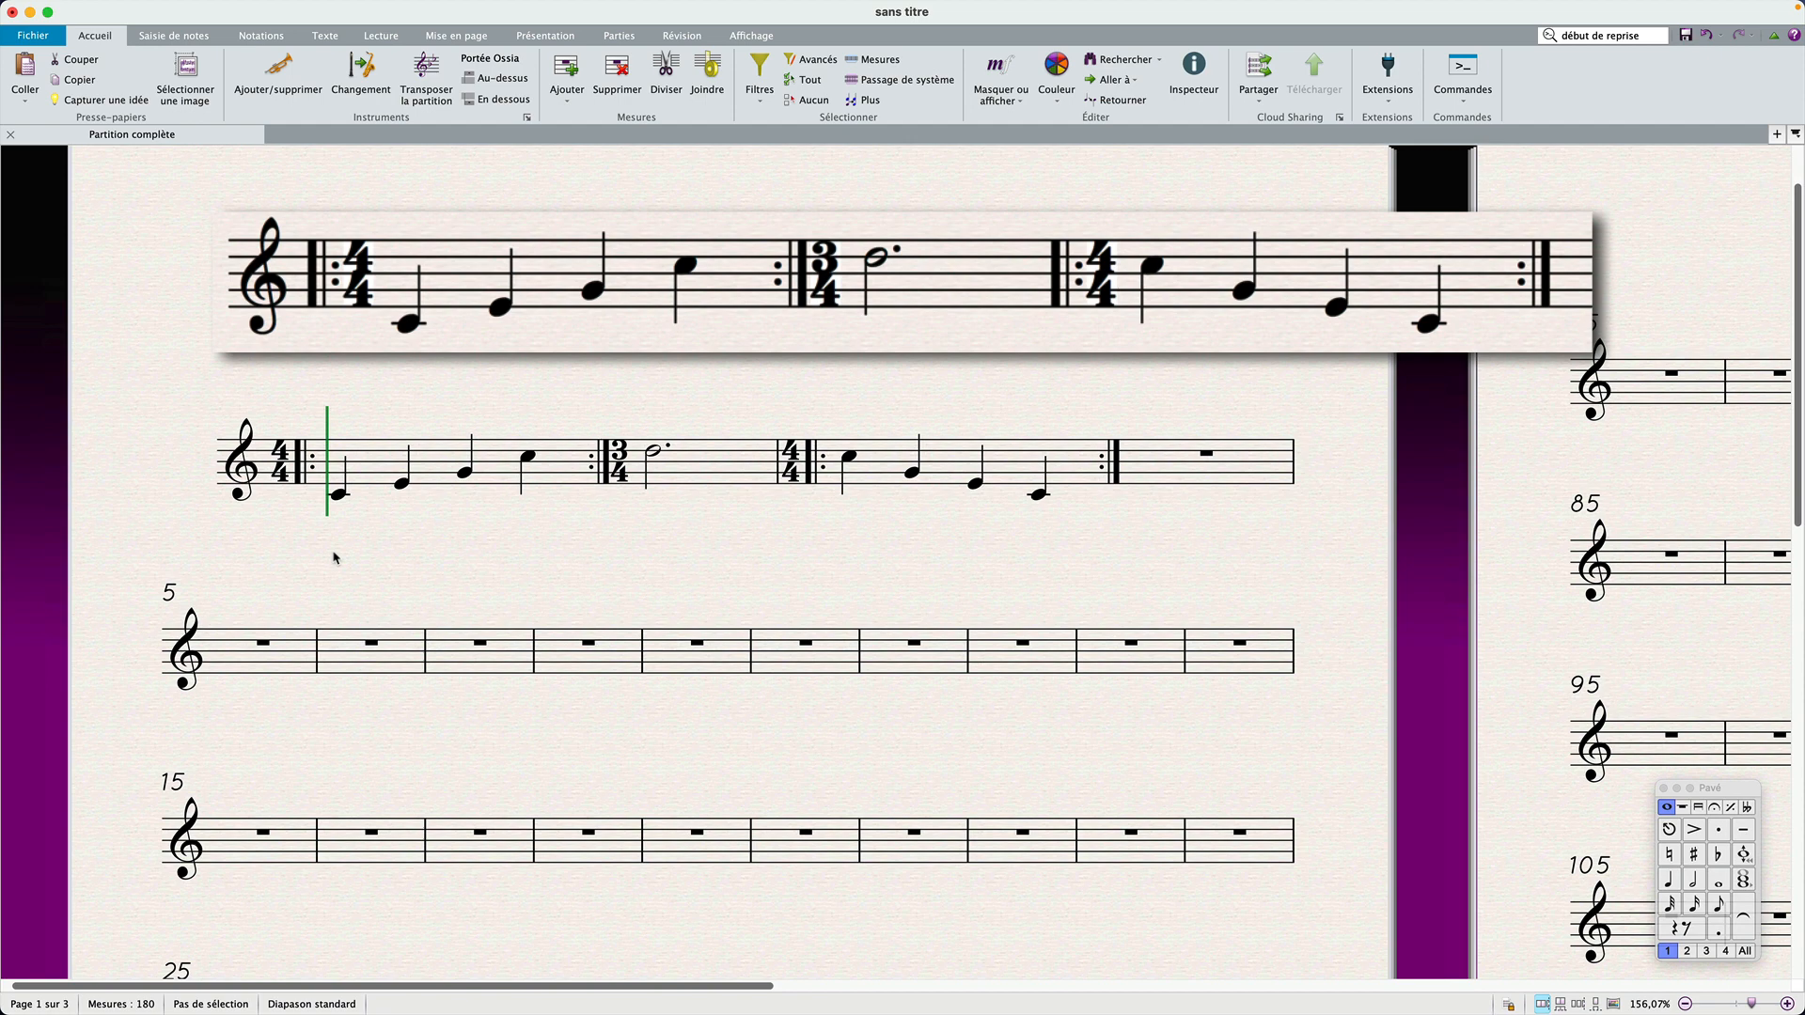
scroll(335, 557, up, 2)
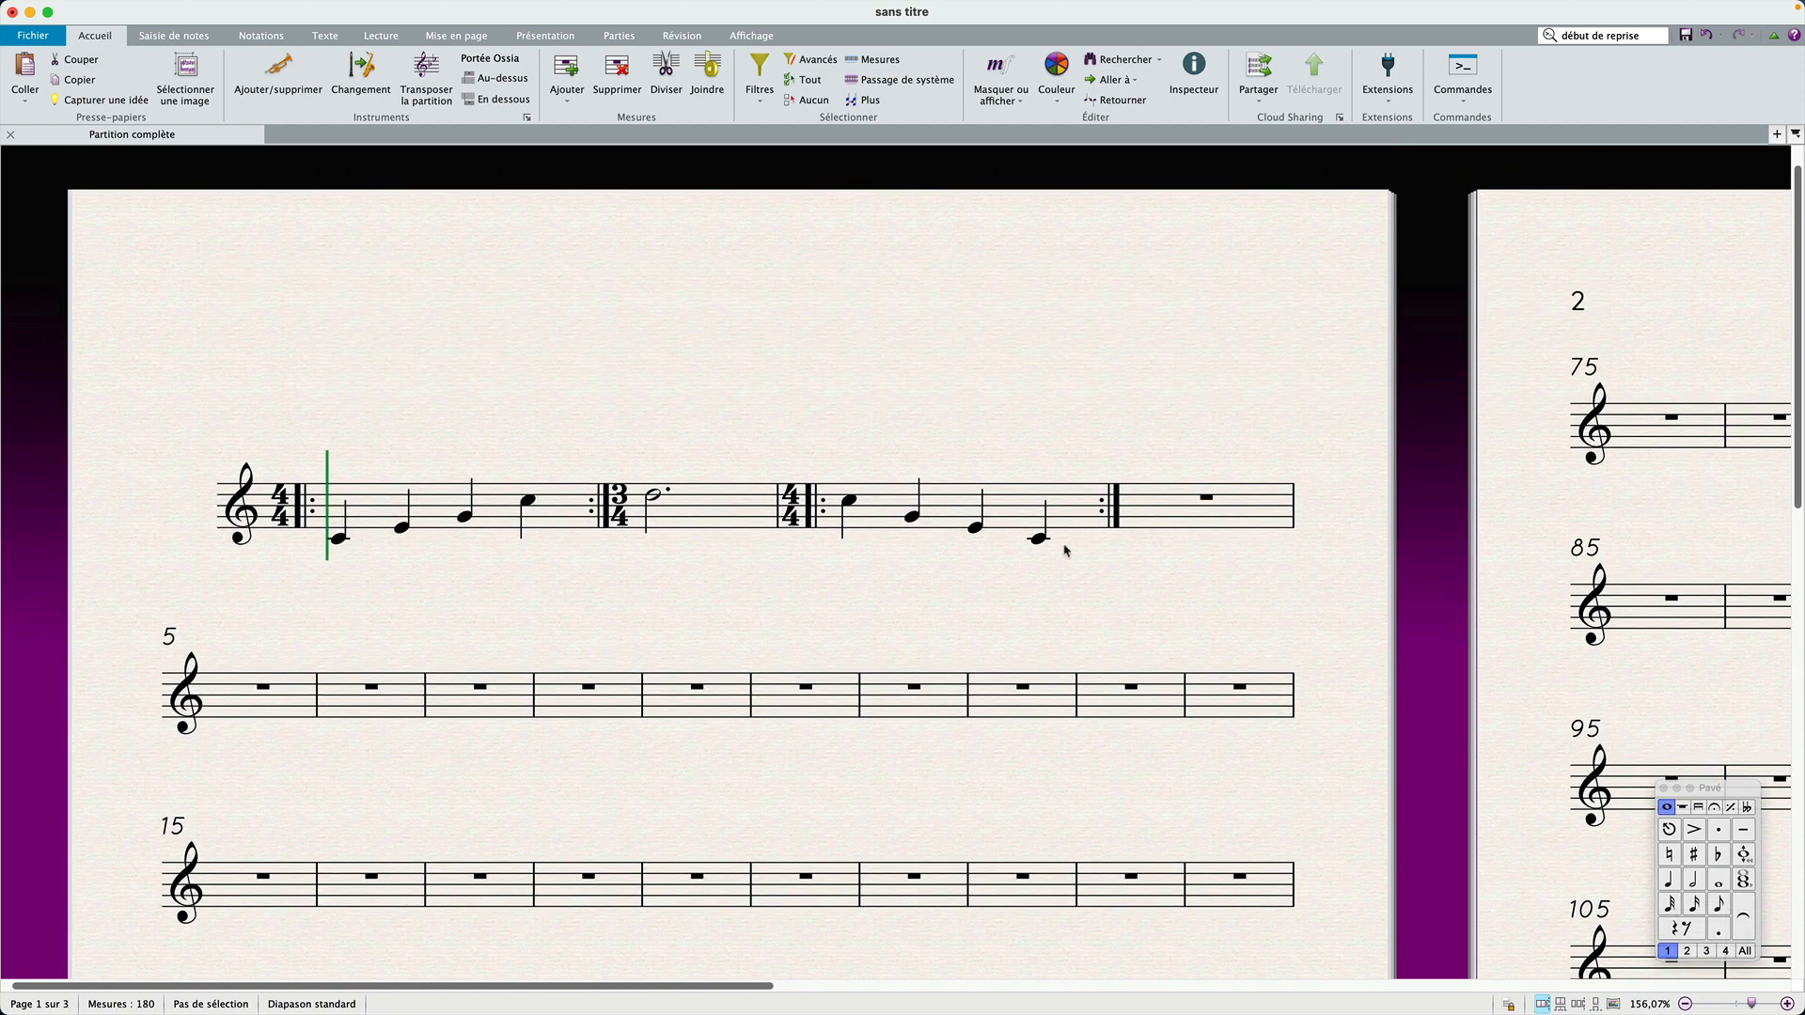